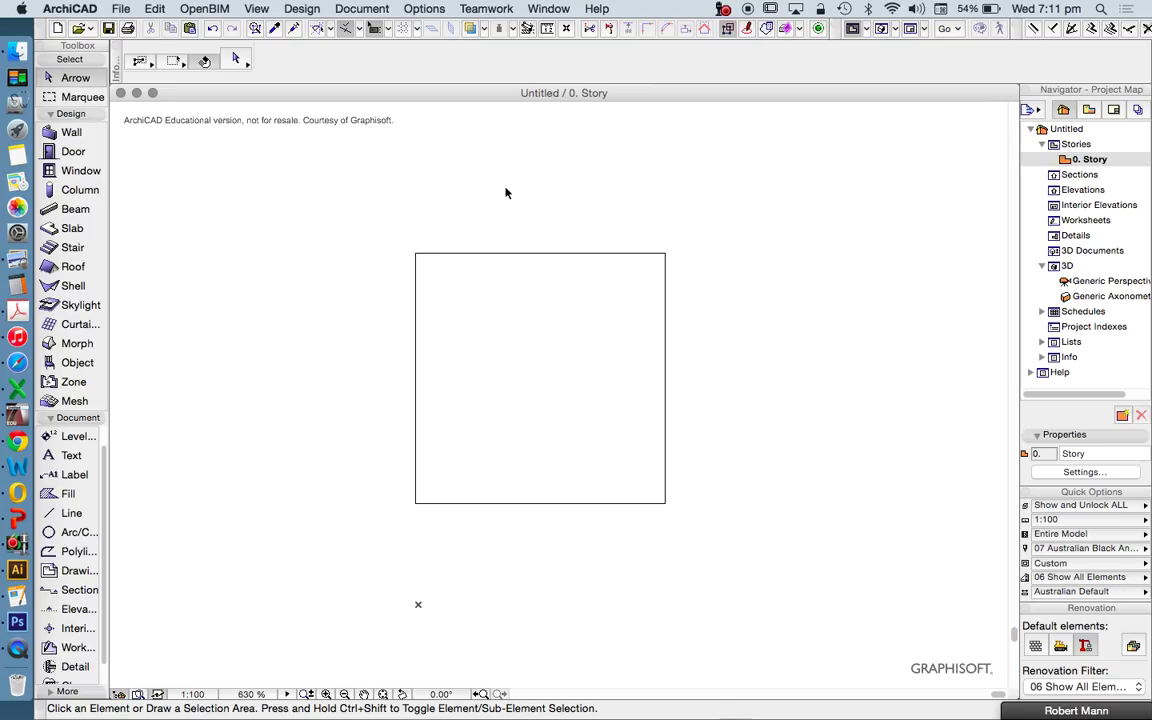
Step: Select the square's top line and try the Stretch option on its right end point
click(510, 254)
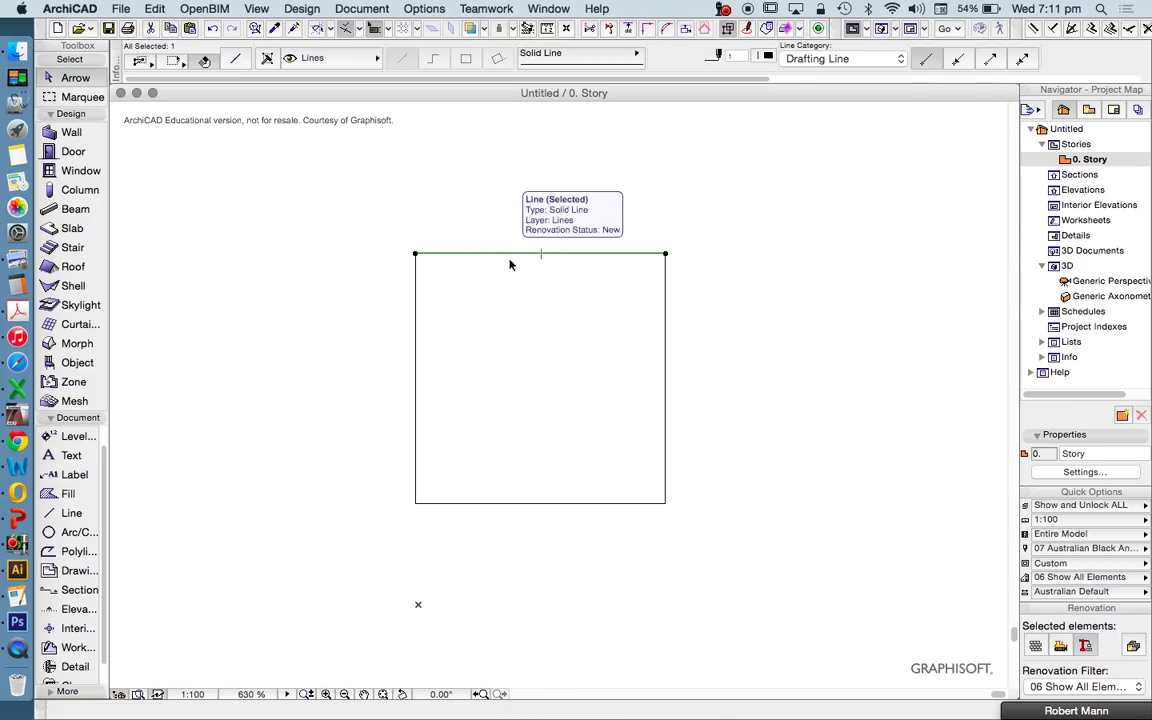
click(416, 255)
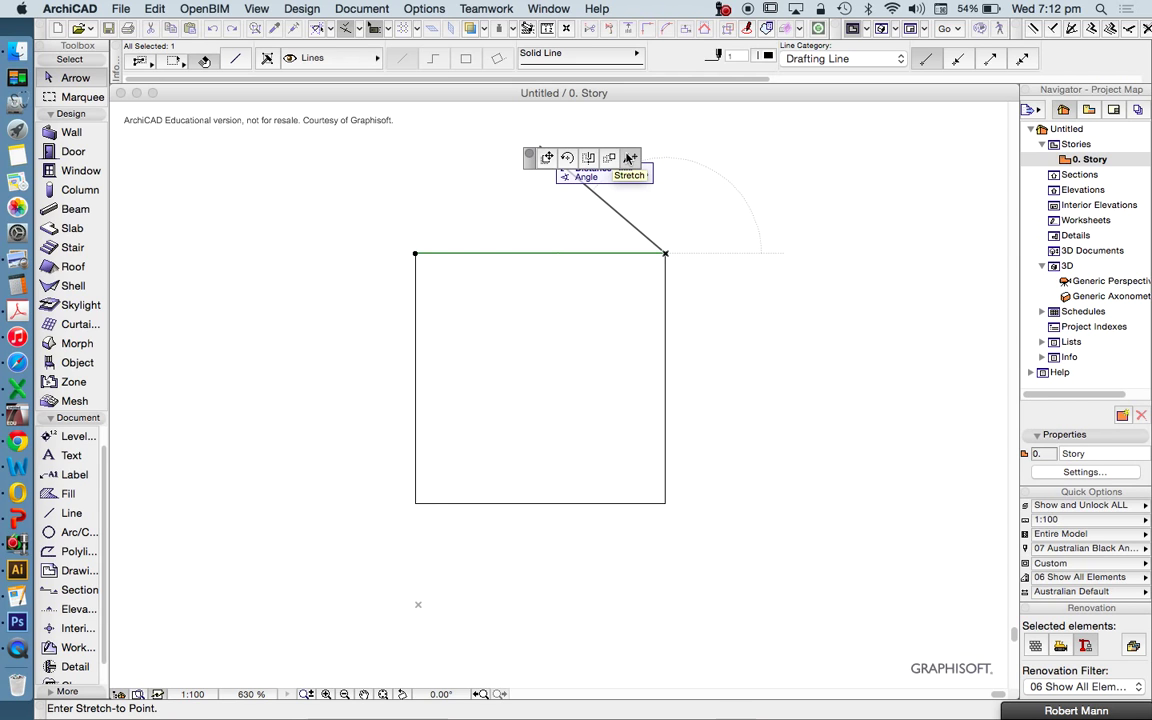
click(629, 157)
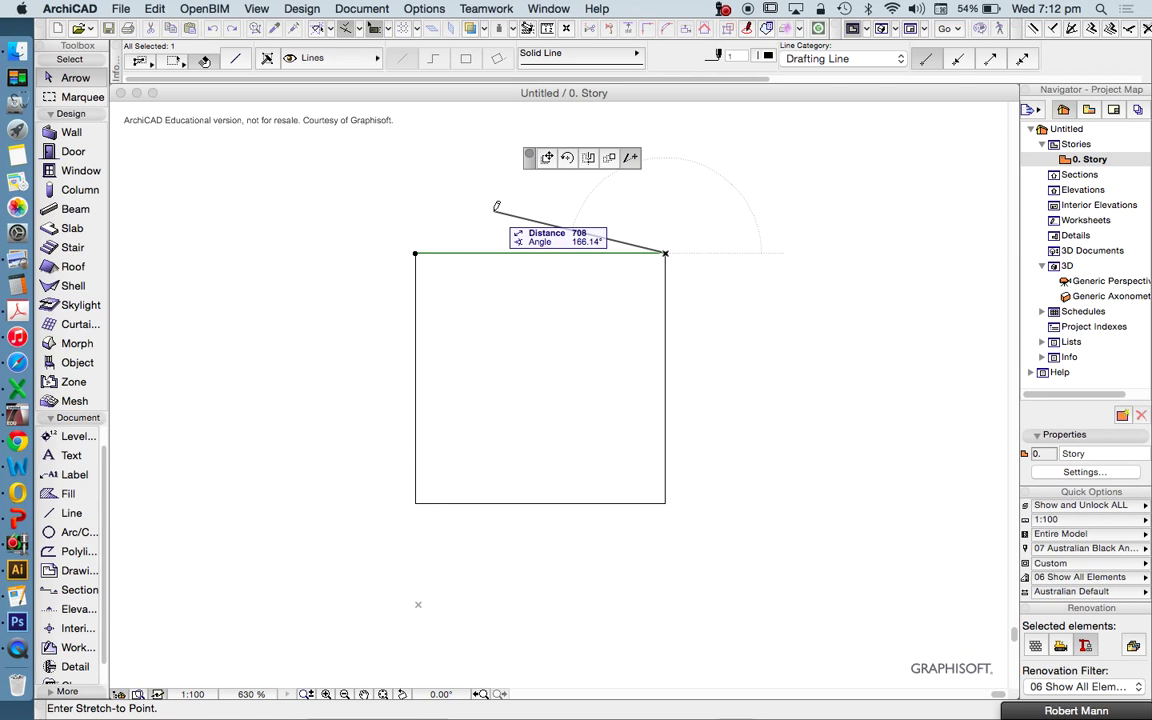
key(Escape)
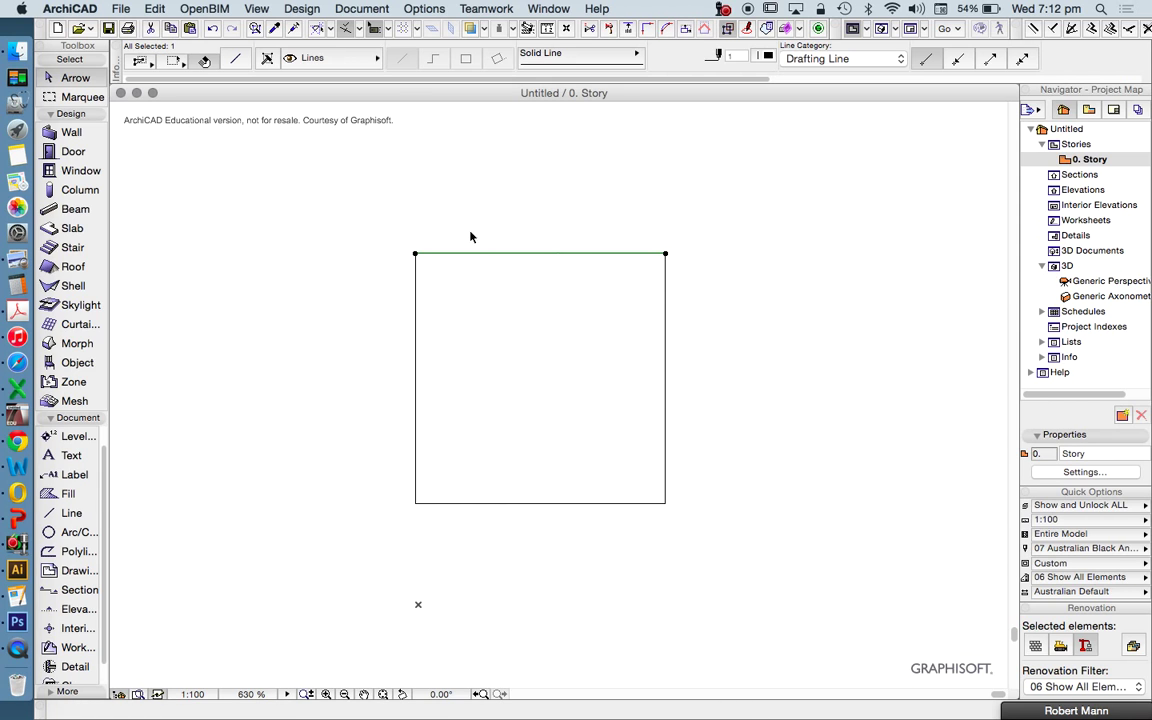
Step: Try reshaping the top line into a peak with a new node above its middle, and undo it
click(570, 253)
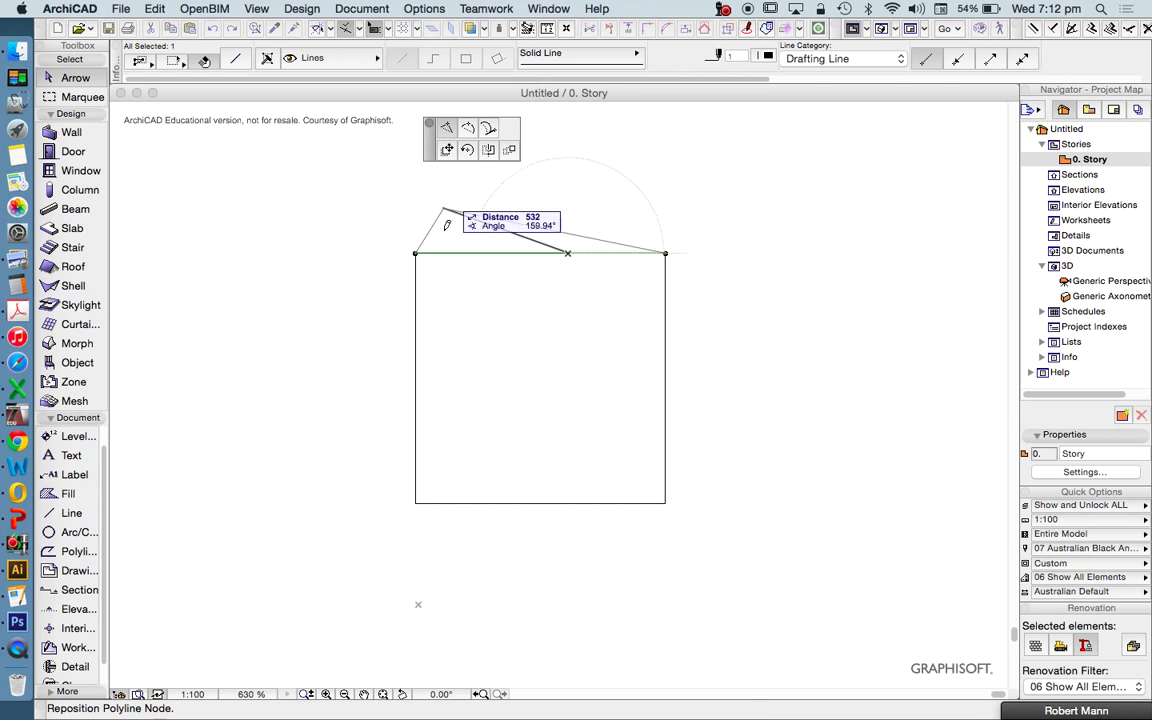
click(541, 209)
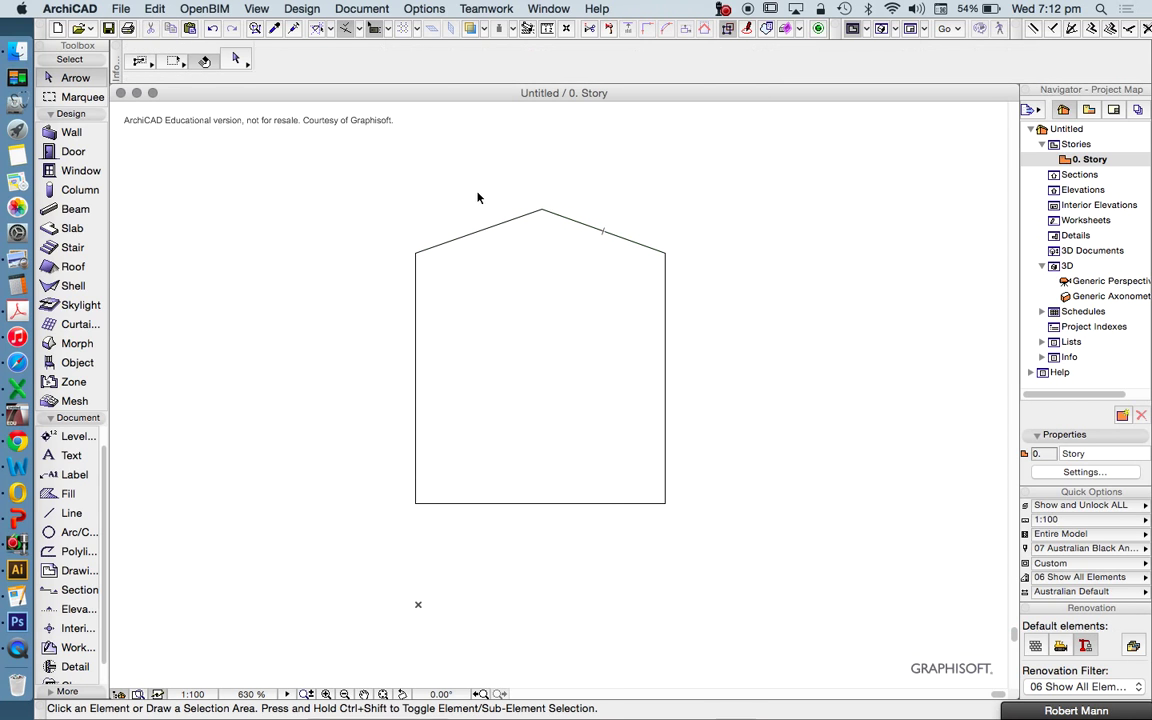
key(super+z)
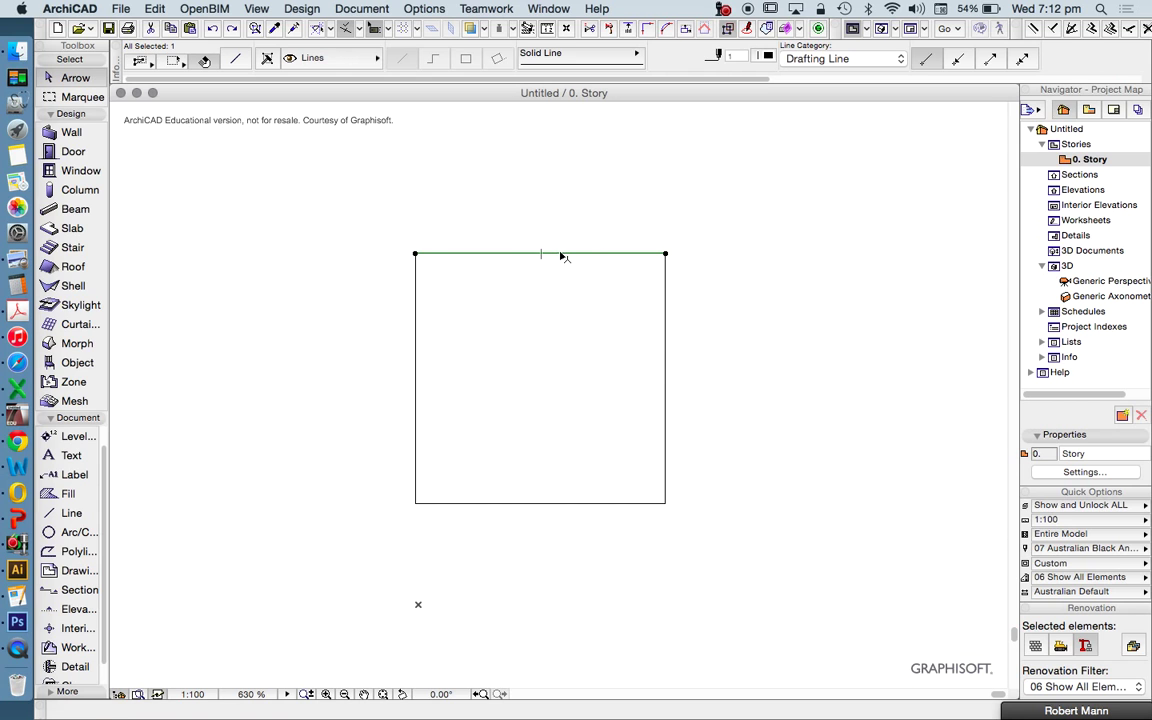
Step: Try the curve and tangent edge options on the square's top line, cancelling the edit and clearing the selection
click(556, 255)
click(700, 326)
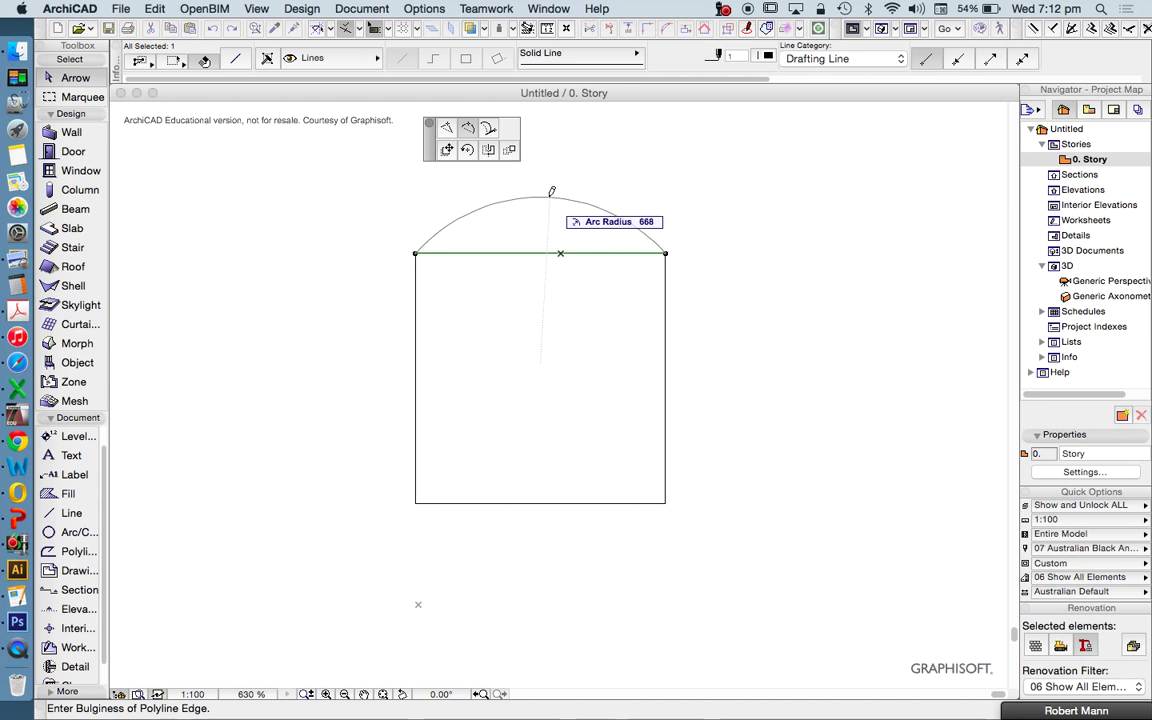
click(488, 127)
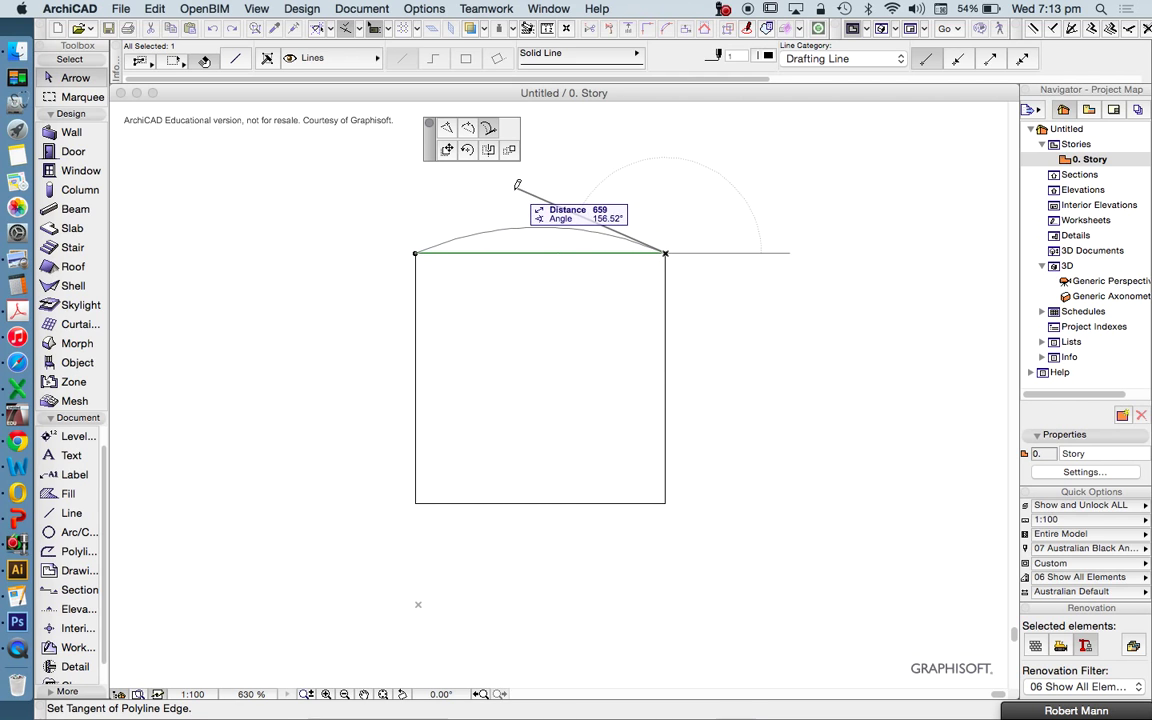
key(Escape)
key(Escape)
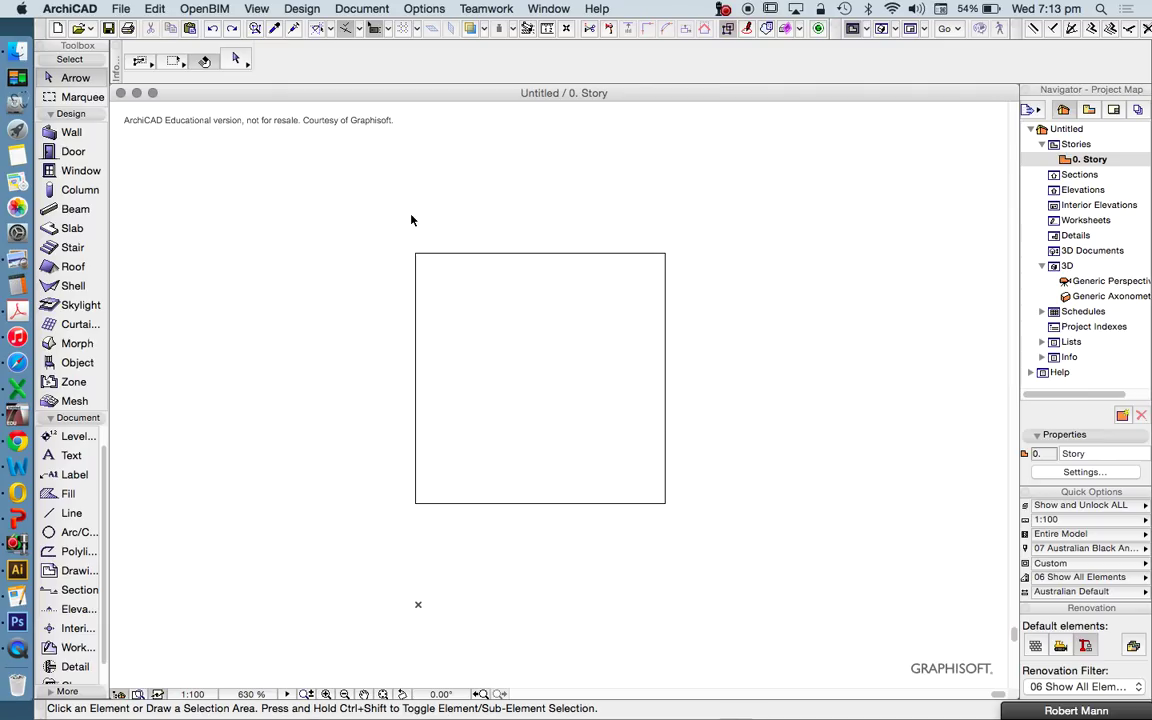
Step: Select the square's four lines one by one as a combined selection, and clear the selection
click(496, 253)
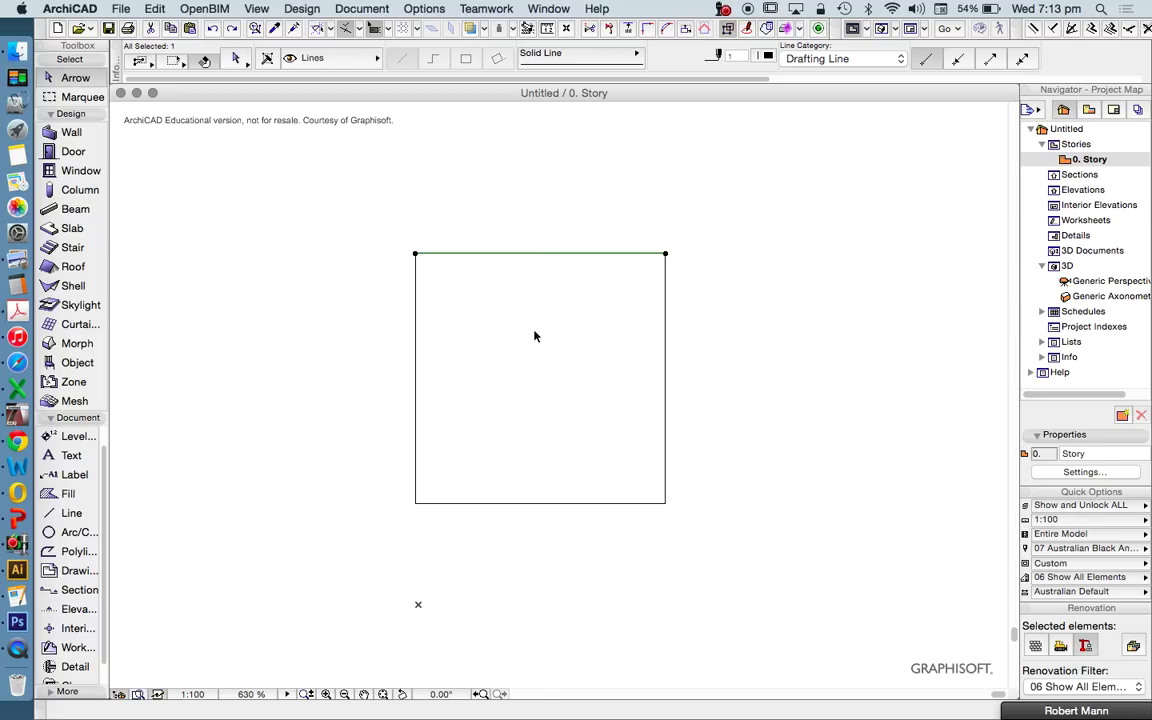
shift+click(416, 295)
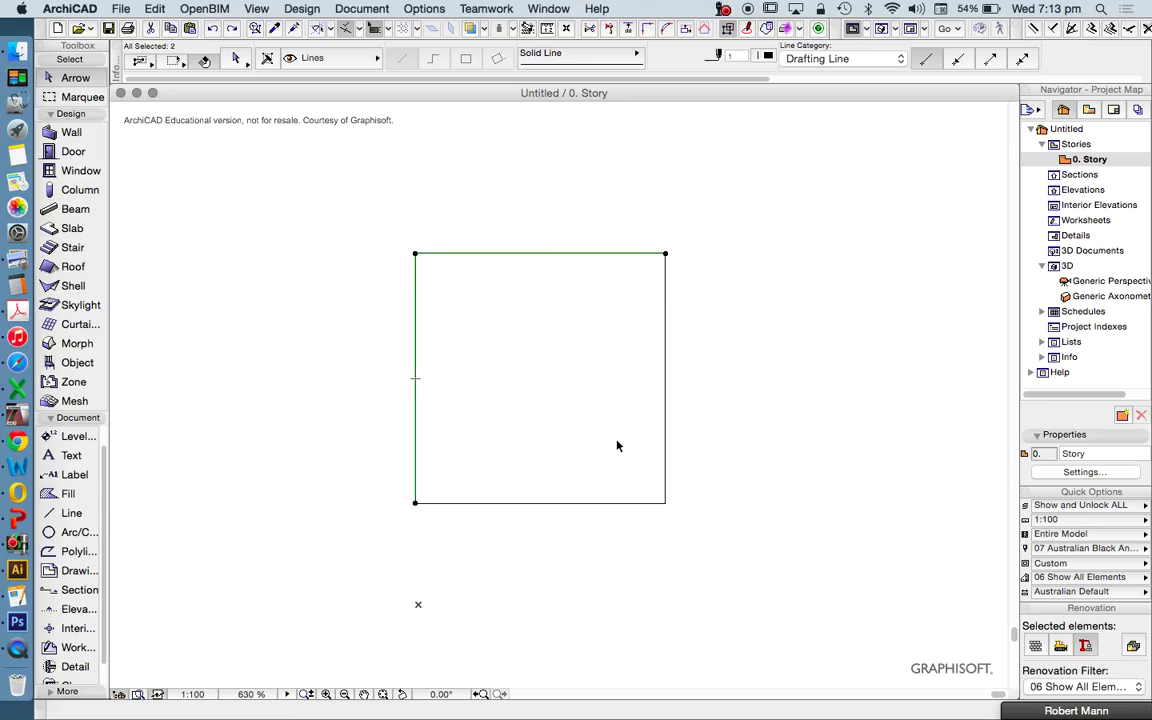
shift+click(605, 504)
shift+click(665, 352)
click(778, 350)
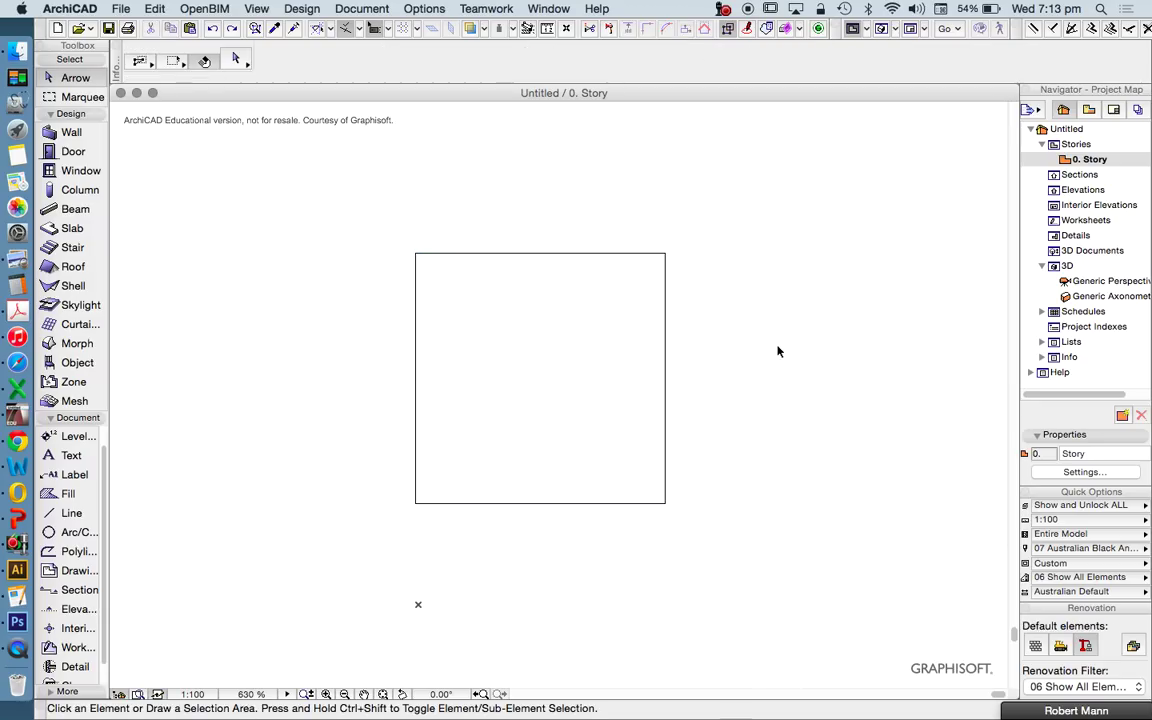
Step: Select the top line alone, replace it with the left line, and clear the selection
click(510, 254)
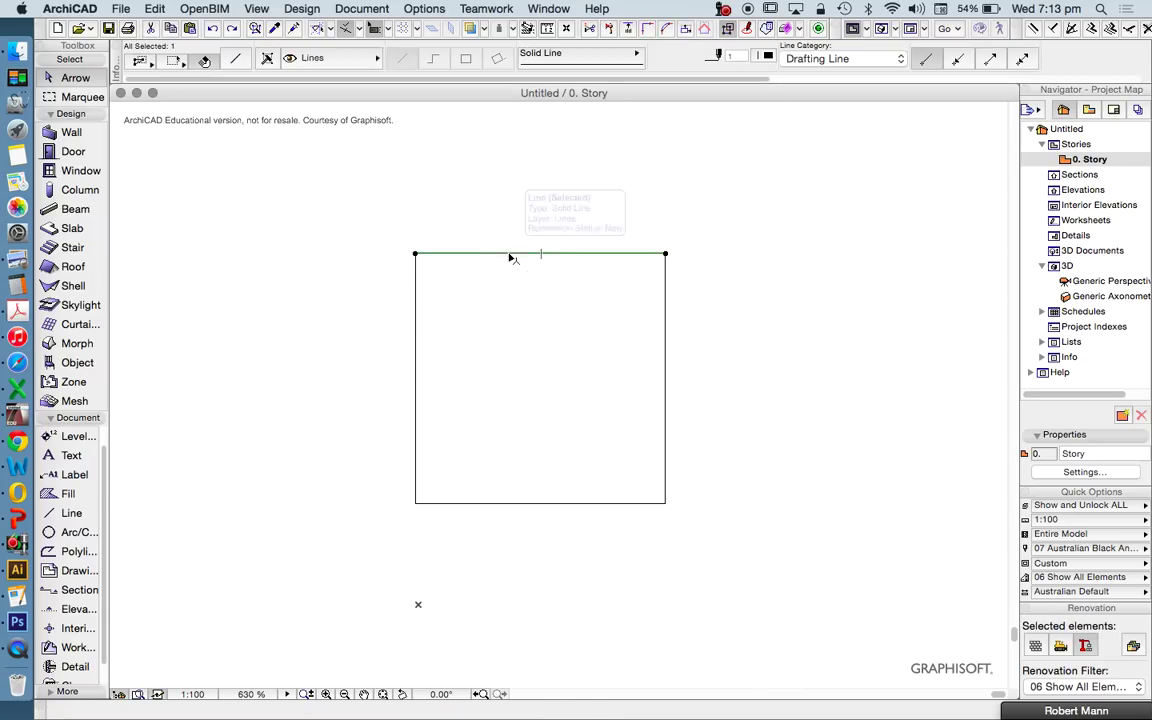
click(418, 320)
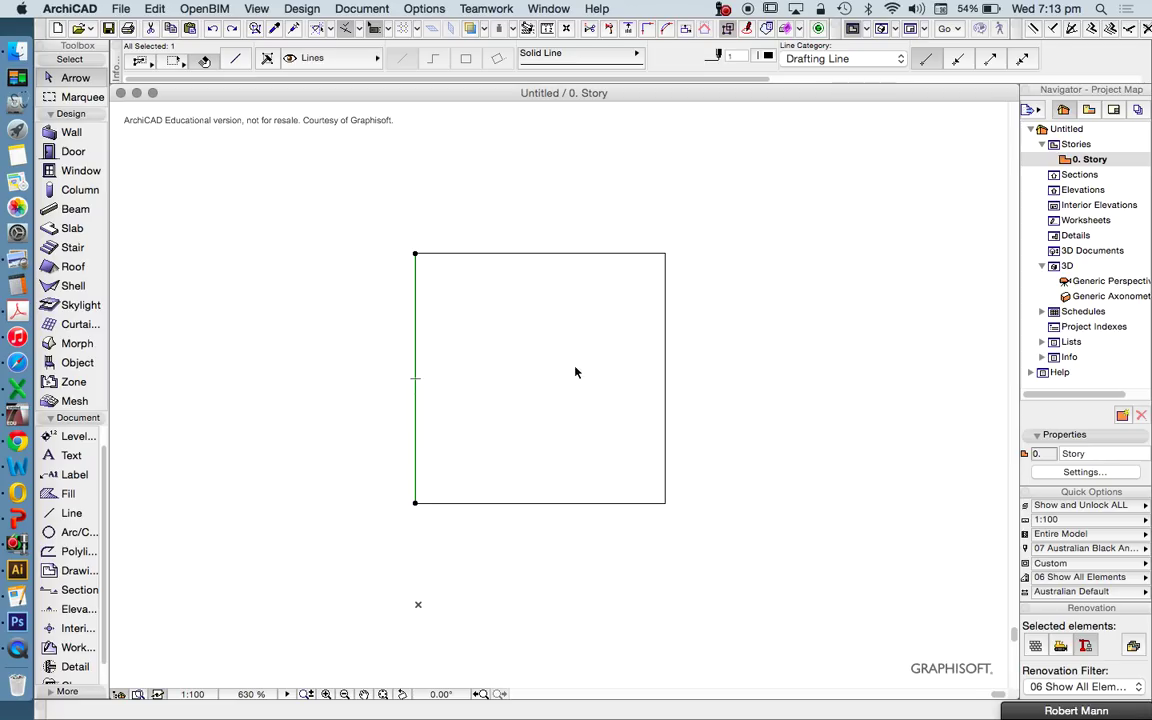
click(734, 364)
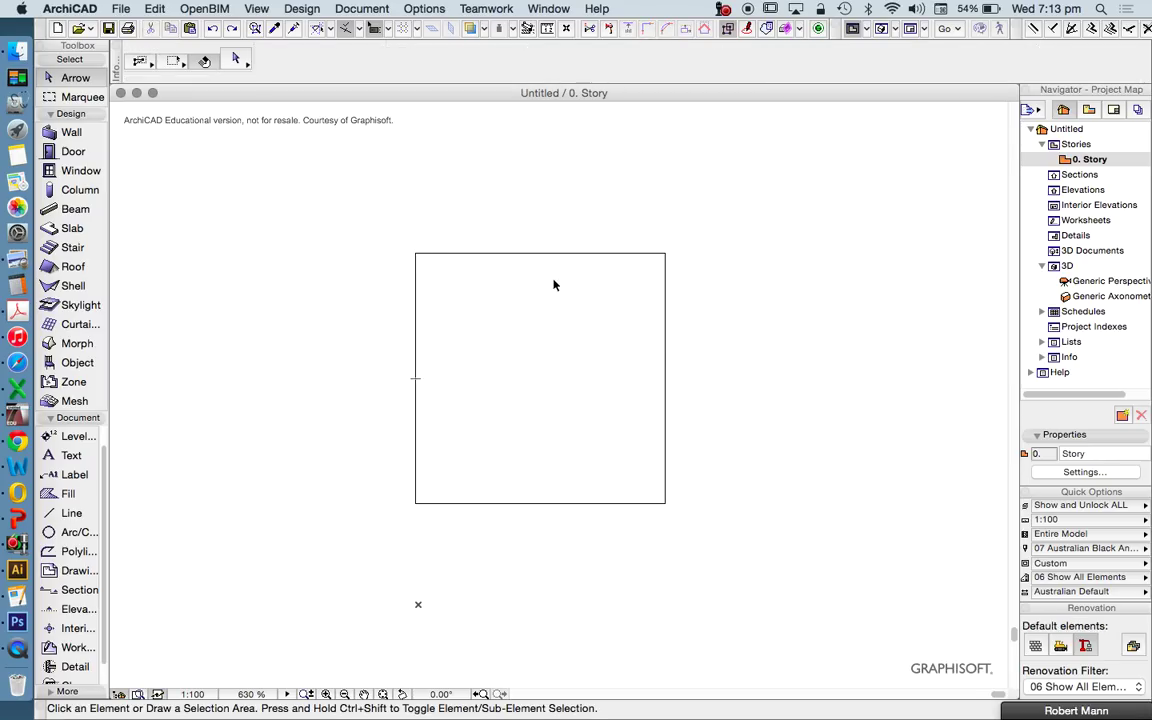
Step: Select all four lines of the square twice by drawing a selection rectangle around them
click(363, 218)
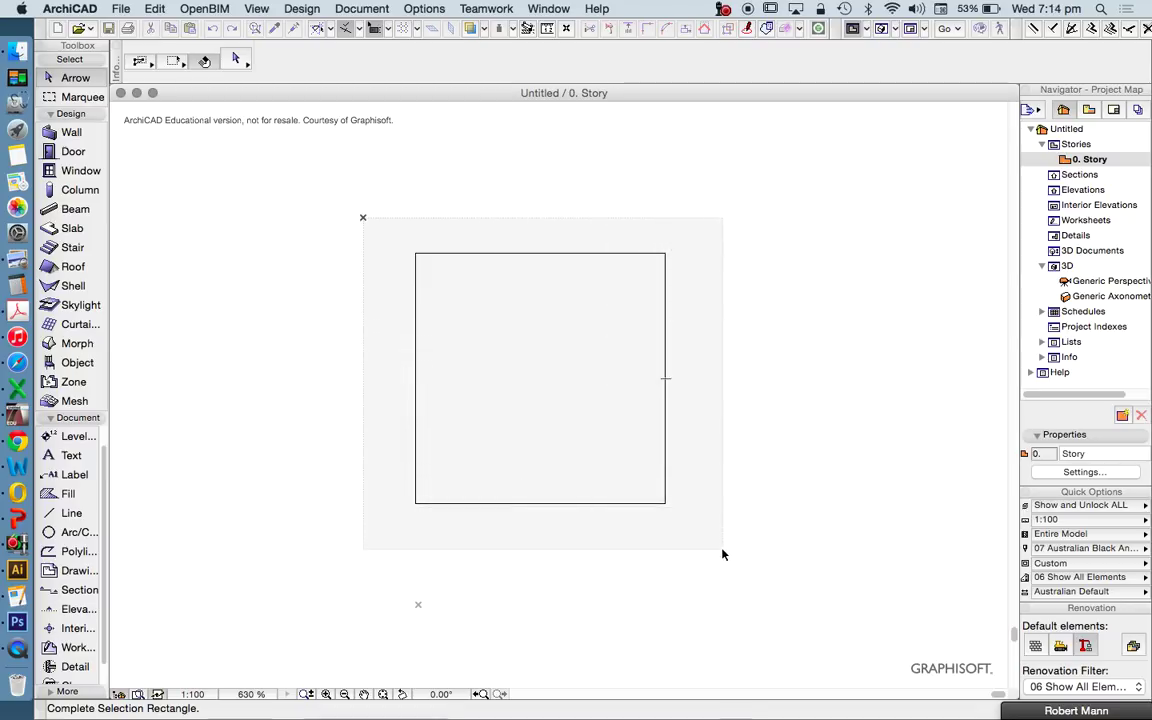
click(723, 553)
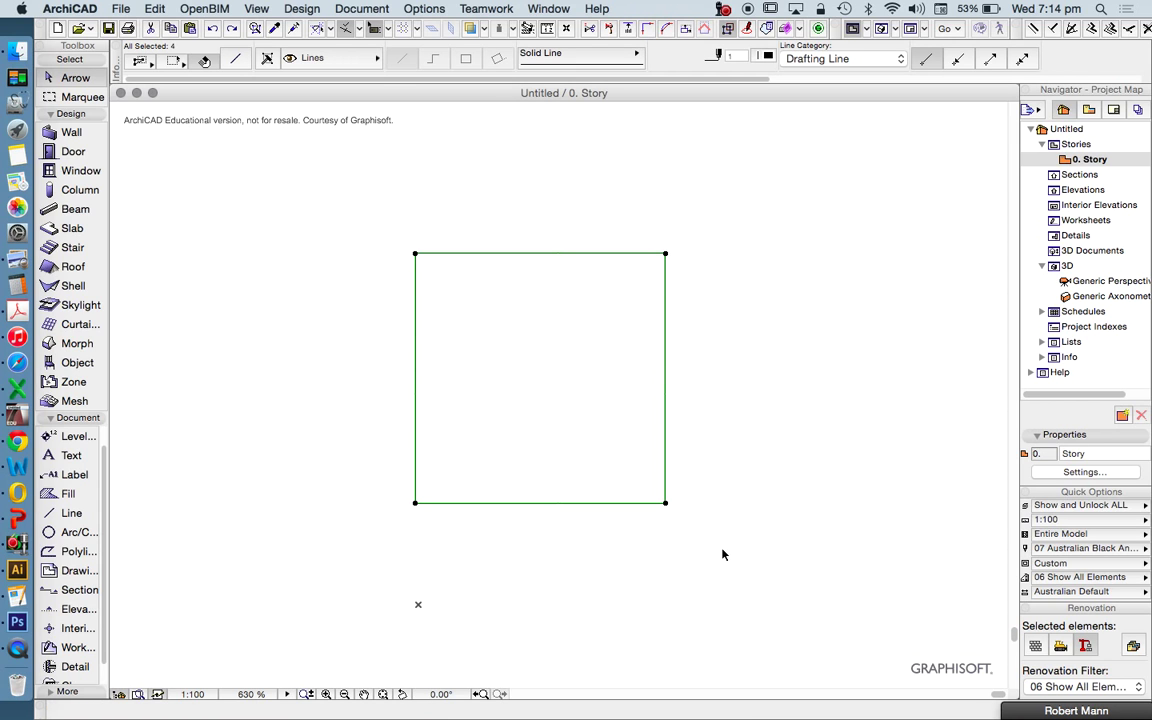
key(Escape)
click(374, 220)
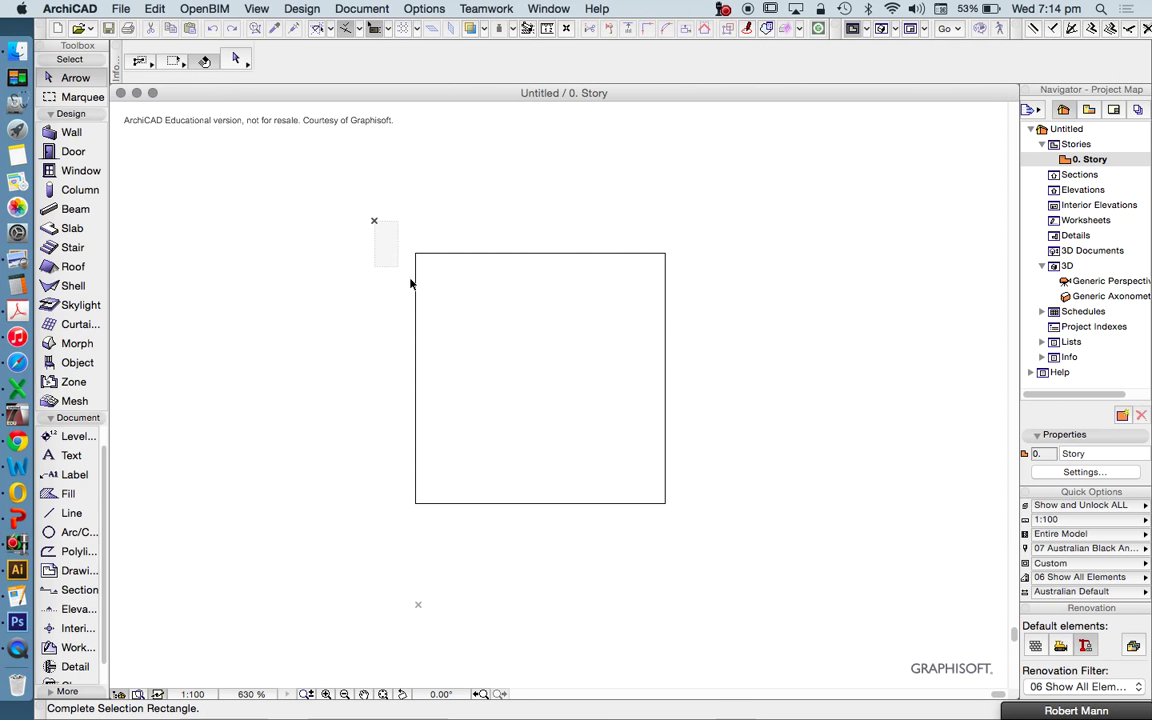
click(721, 548)
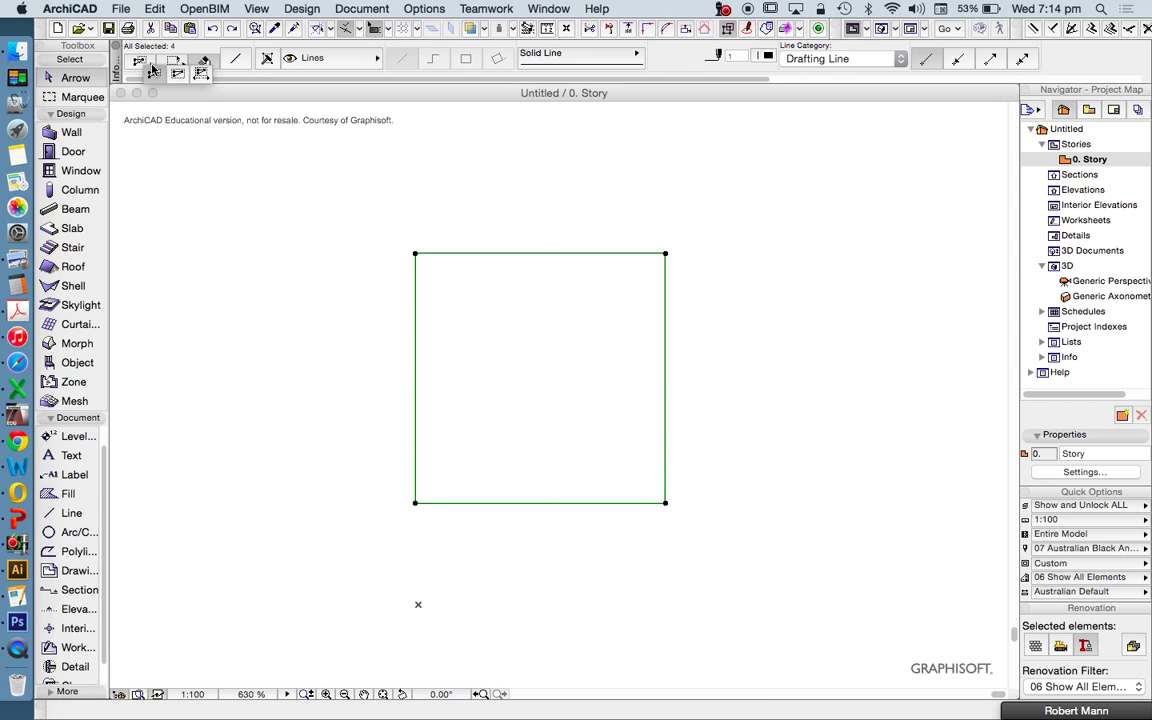
Step: Keep the partial-enclosure selection method and select all four lines with small rectangles across two opposite corners of the square
click(148, 65)
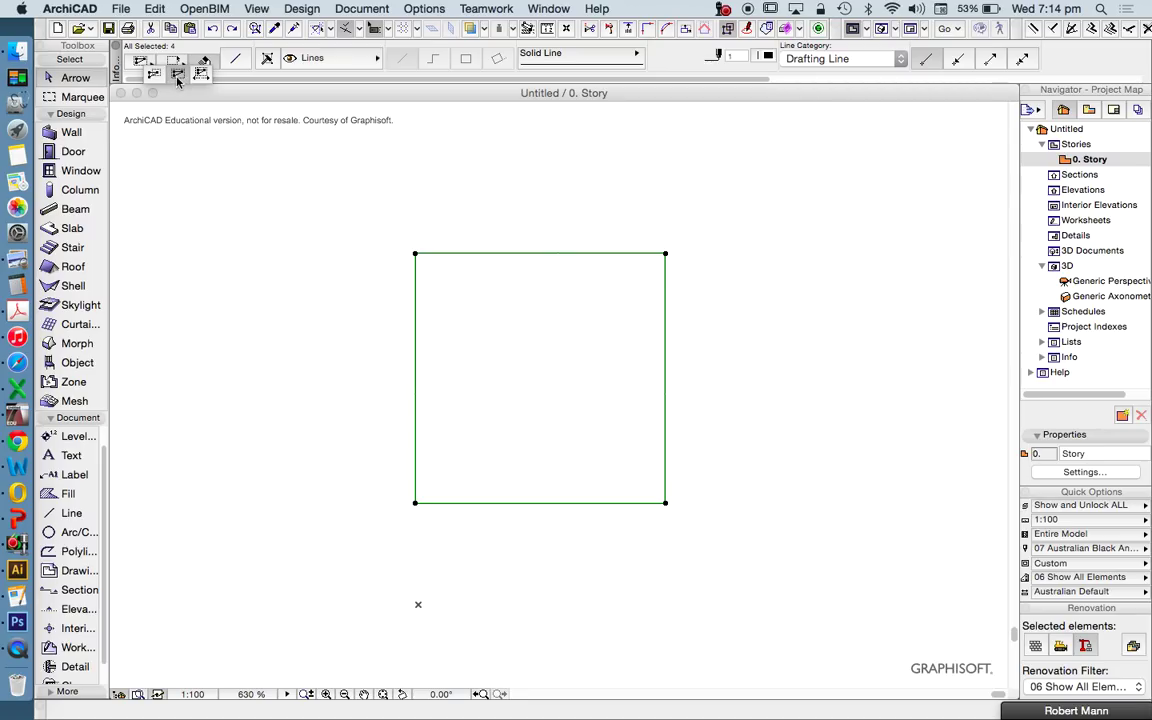
click(153, 75)
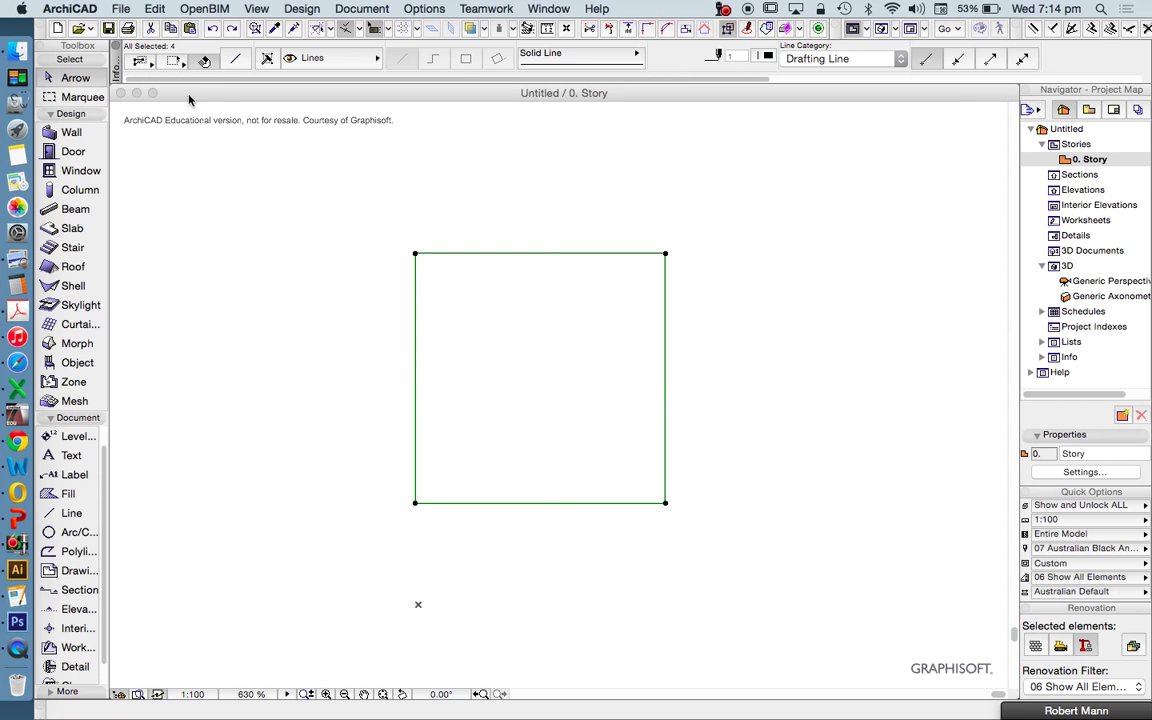
click(338, 289)
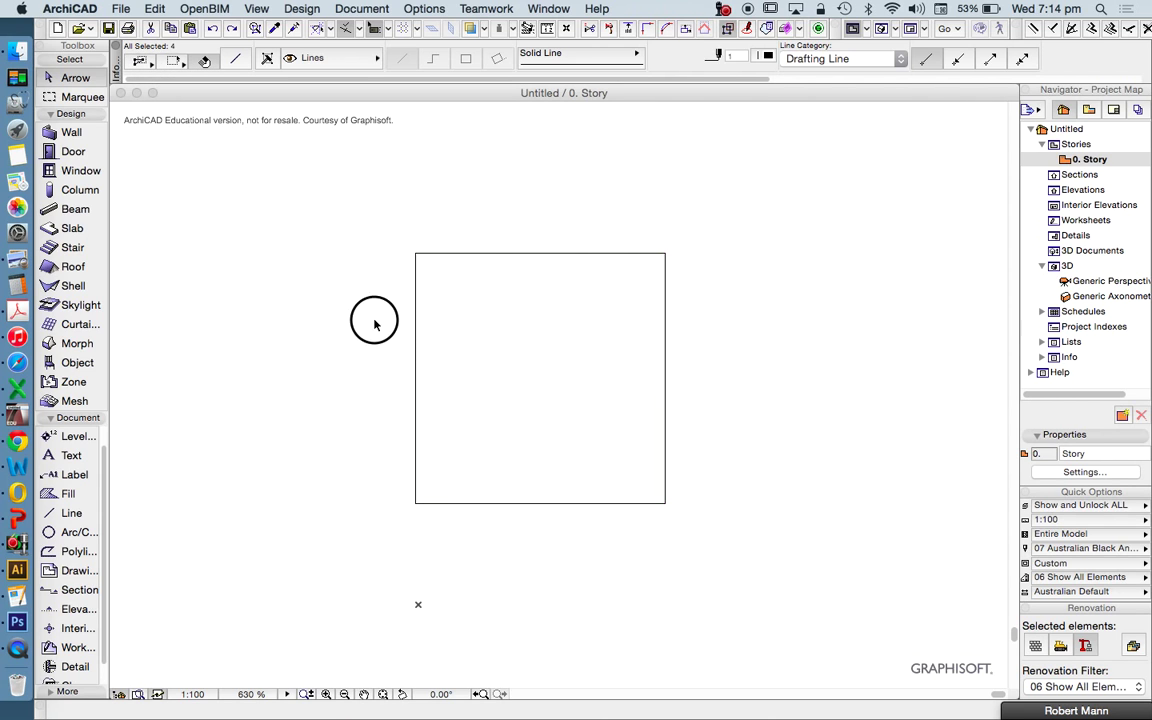
click(370, 211)
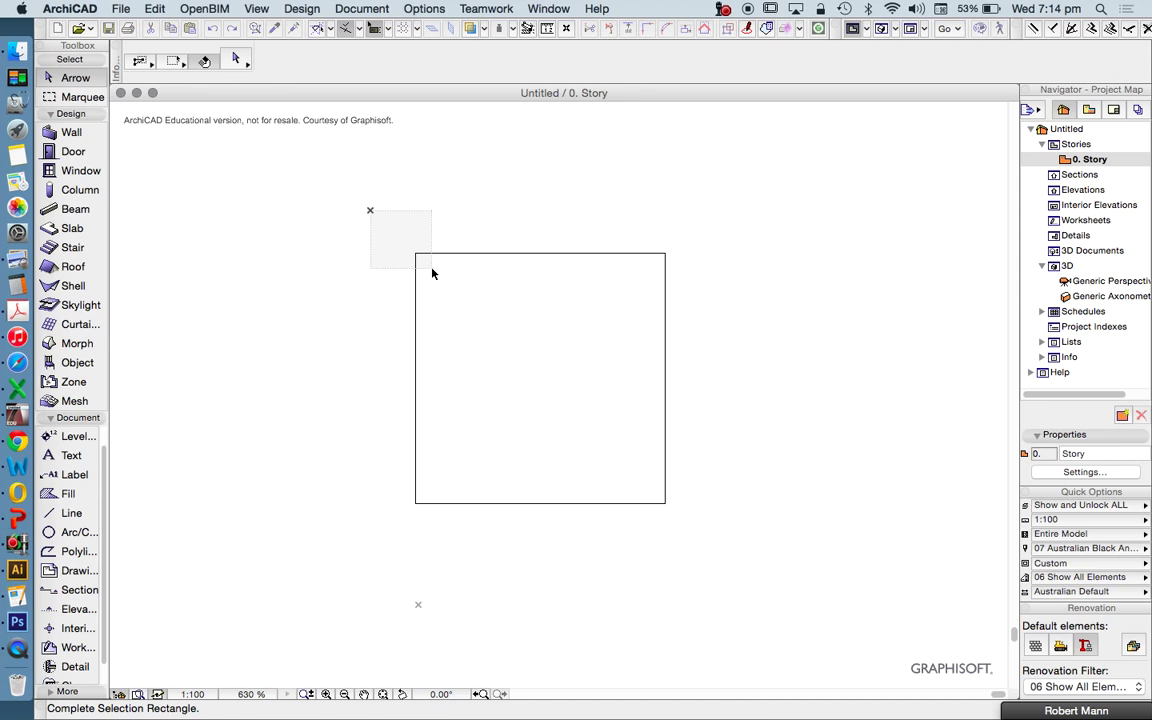
click(432, 273)
shift+click(697, 517)
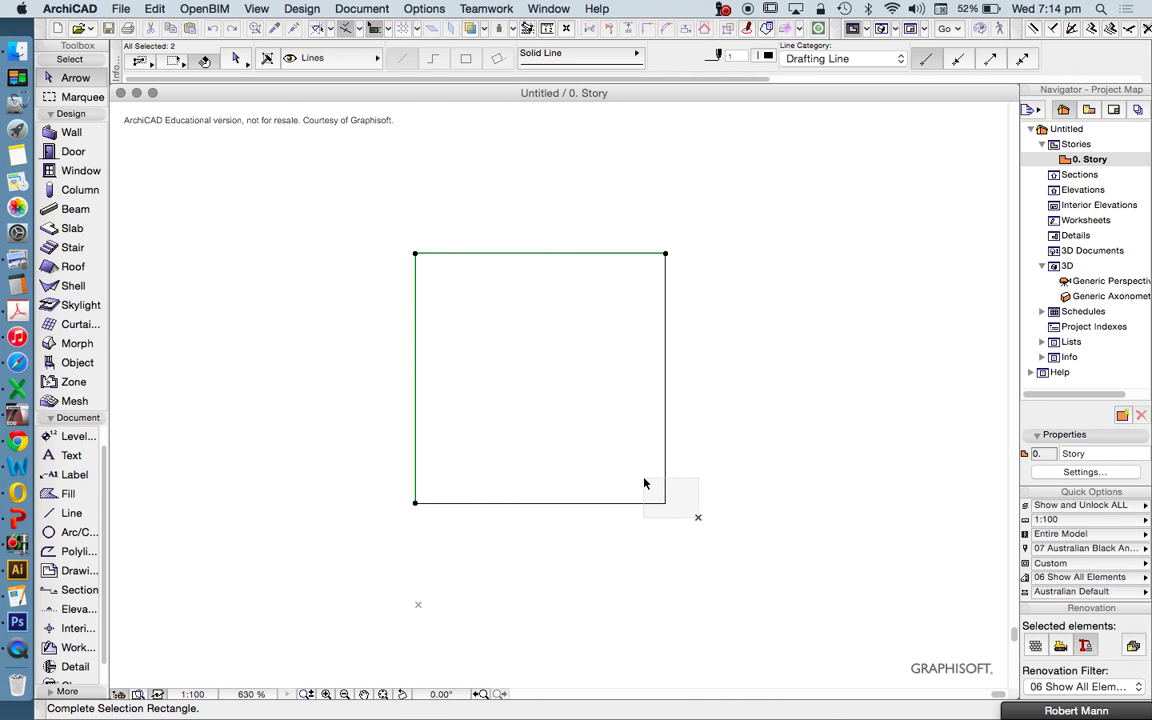
shift+click(579, 428)
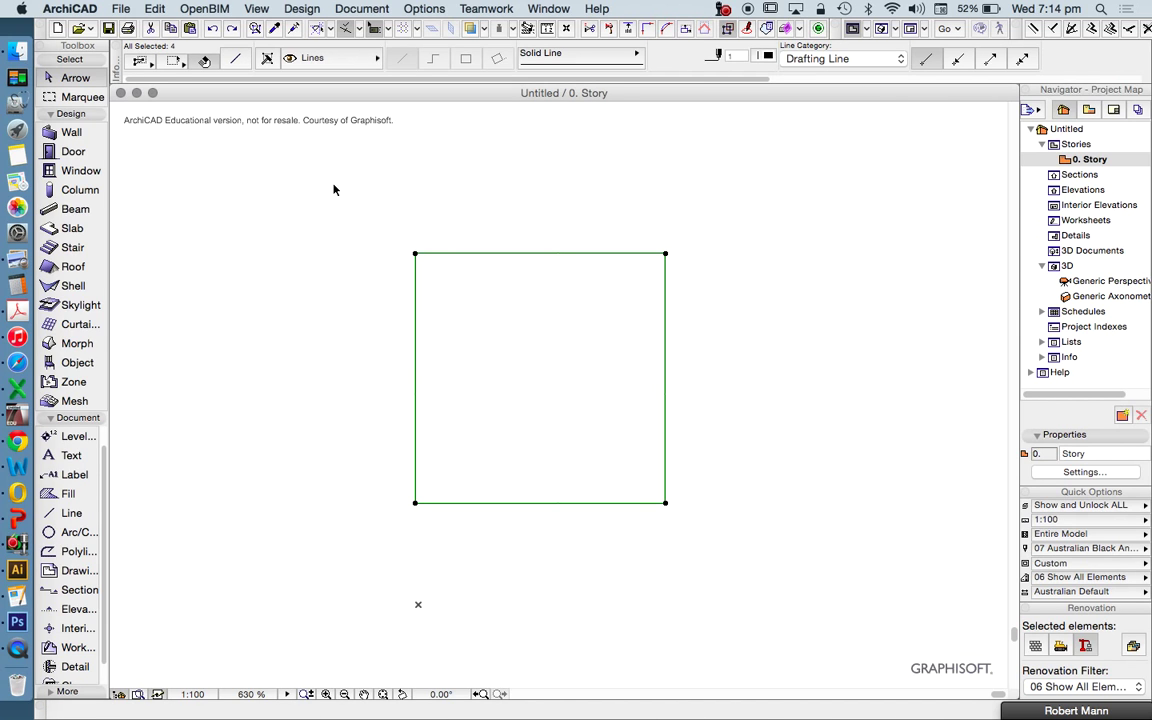
Step: Switch to the full-enclosure selection method and select the top line with a rectangle that stops above the square's bottom edge
click(290, 190)
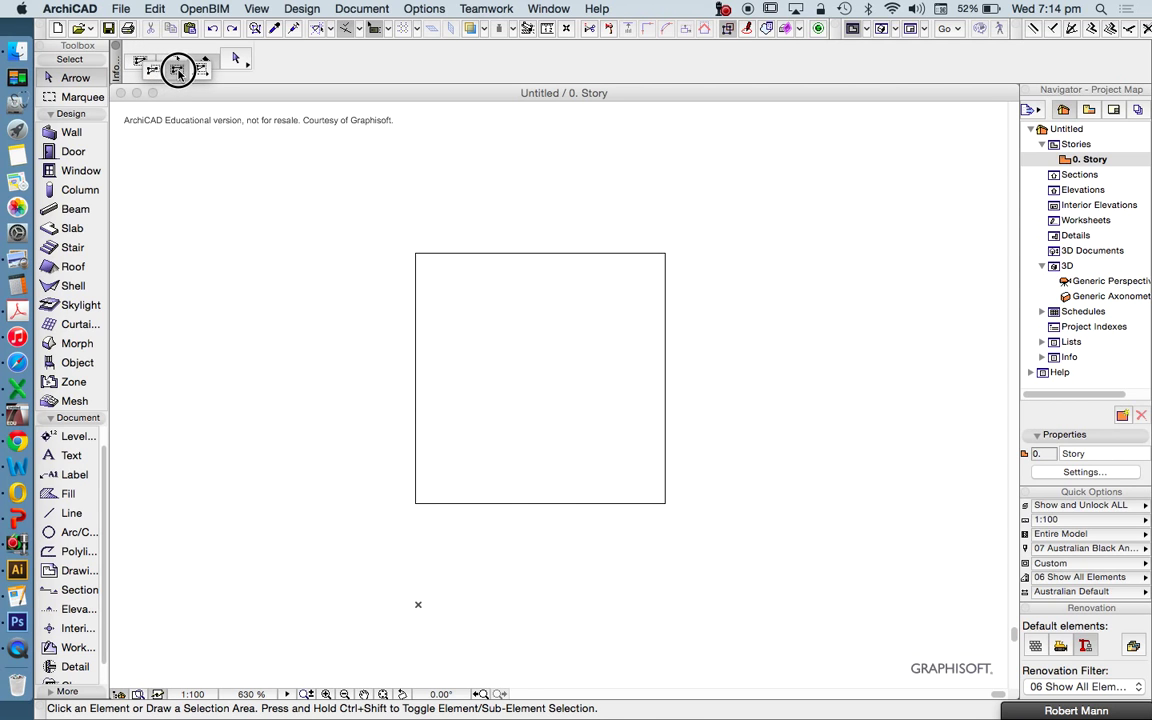
click(383, 224)
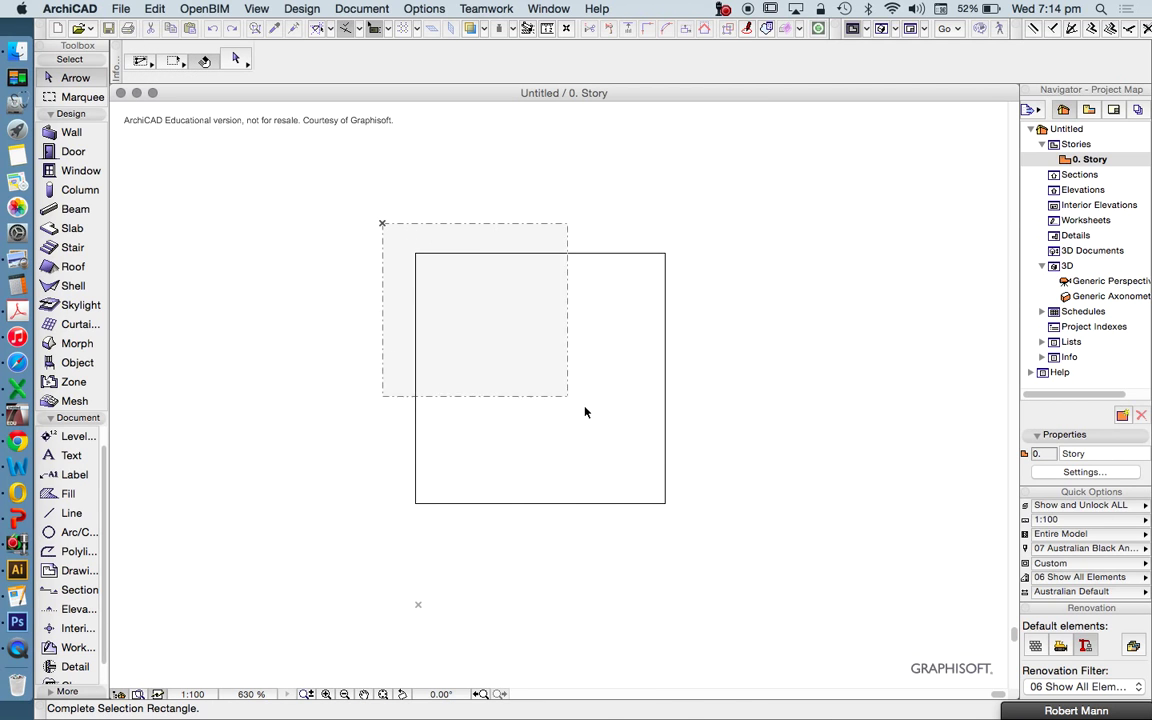
click(703, 480)
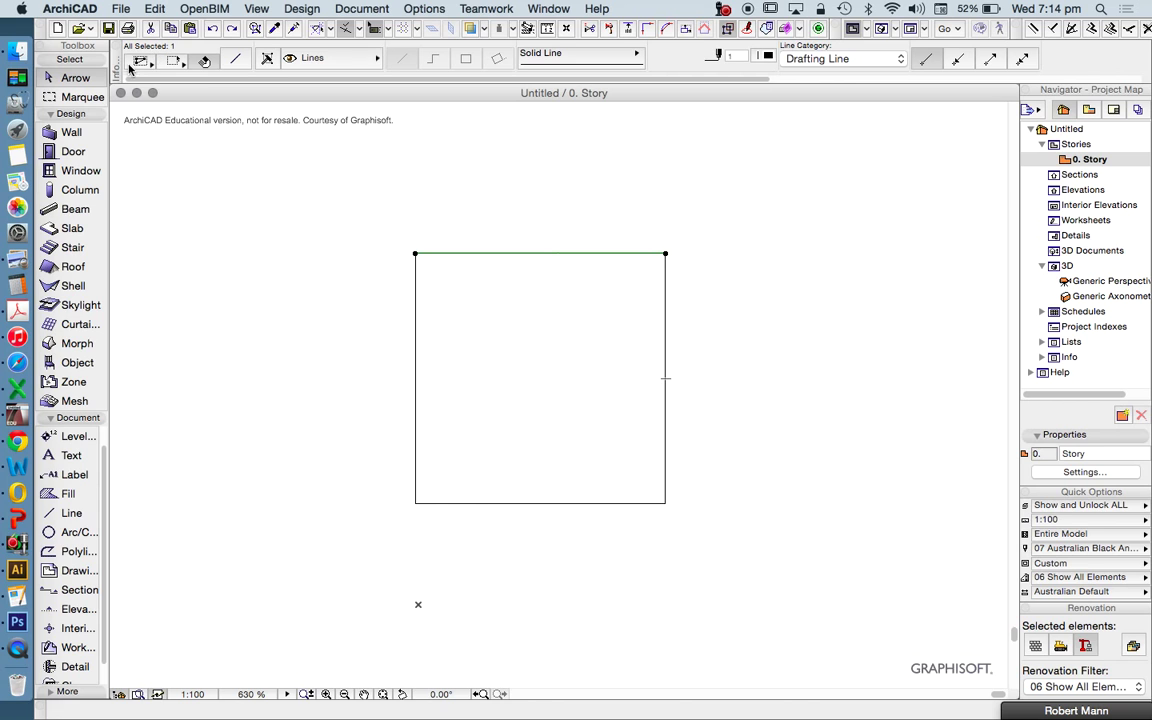
Step: Switch to the direction-dependent selection method, enclose the square from its upper left to lower right, and clear the selection
click(350, 211)
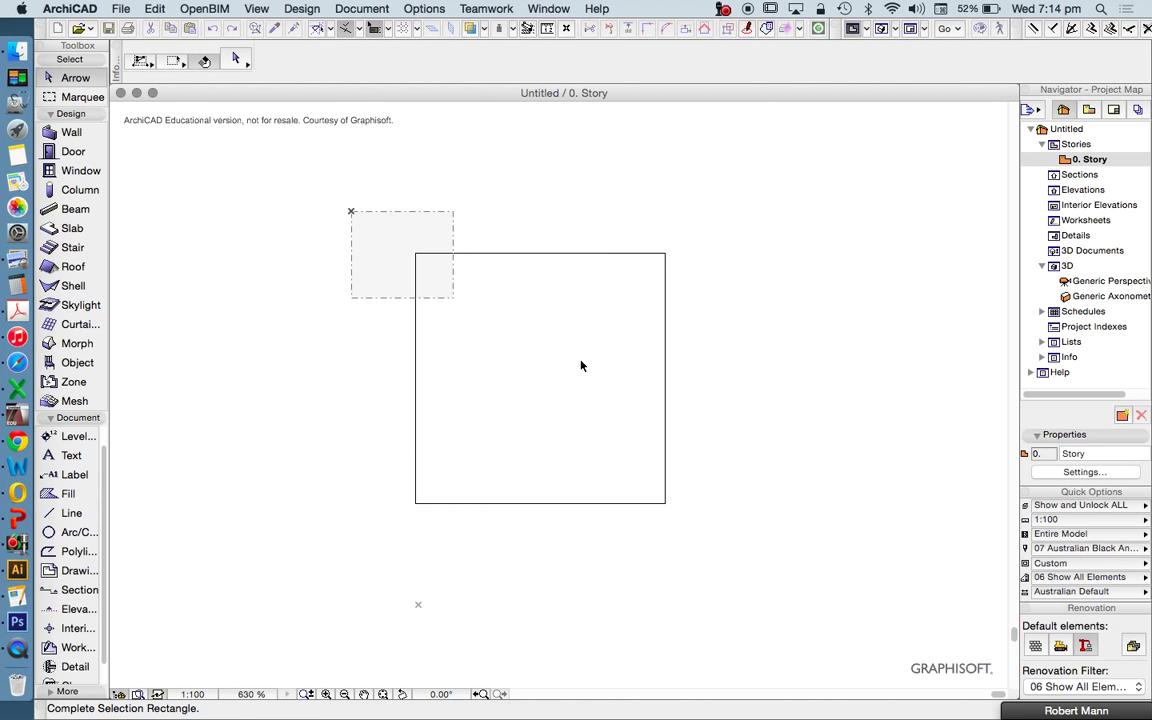
click(720, 520)
click(702, 429)
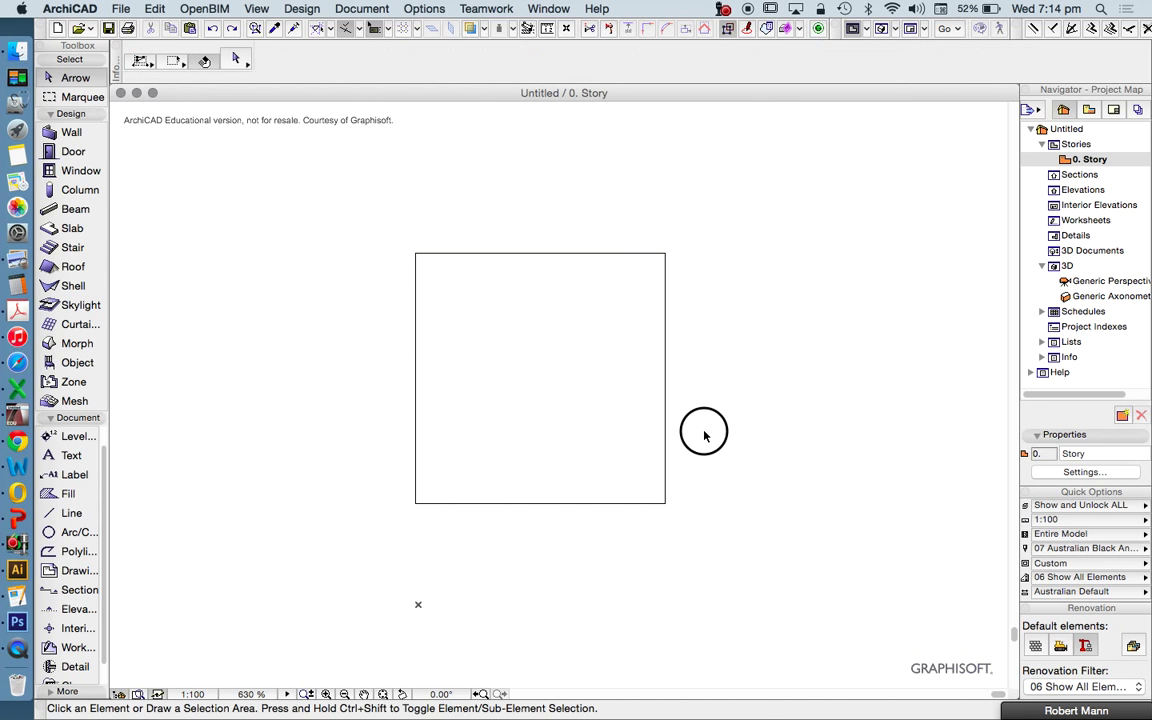
Step: Select the square's top, right and bottom lines with a rectangle drawn from lower right to upper left
click(746, 530)
drag(746, 530, 544, 197)
click(544, 197)
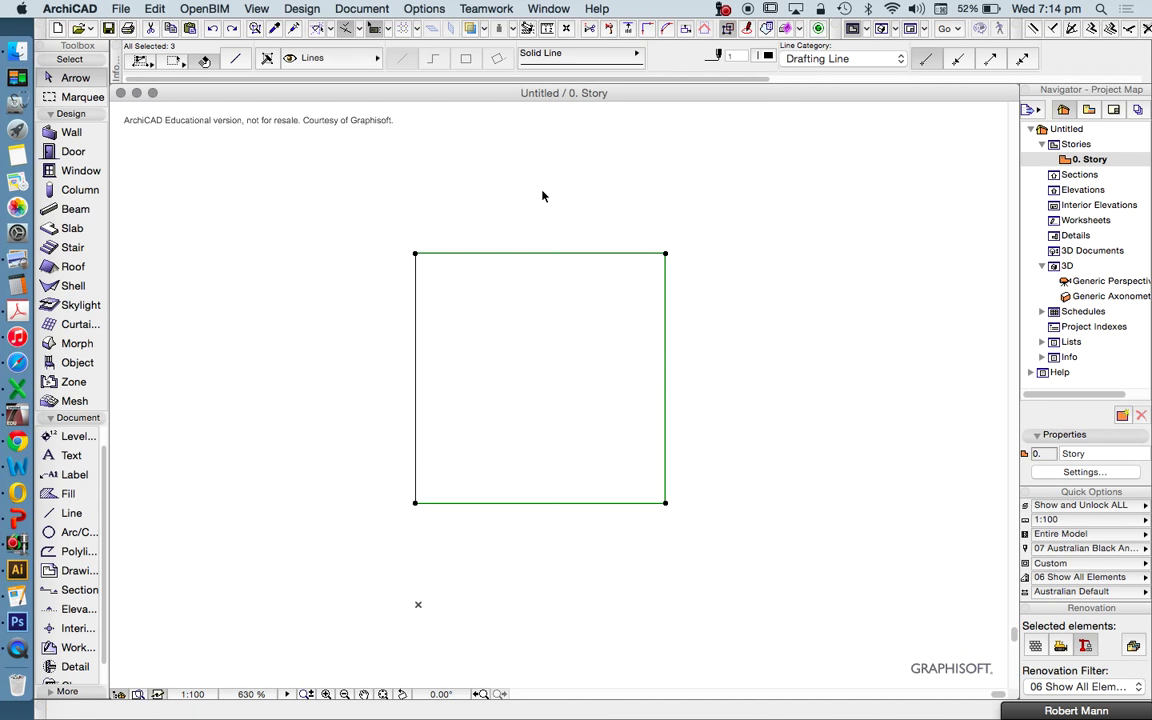
Step: Clear the selection and try left-to-right rectangles that start outside the square and end inside it
click(477, 186)
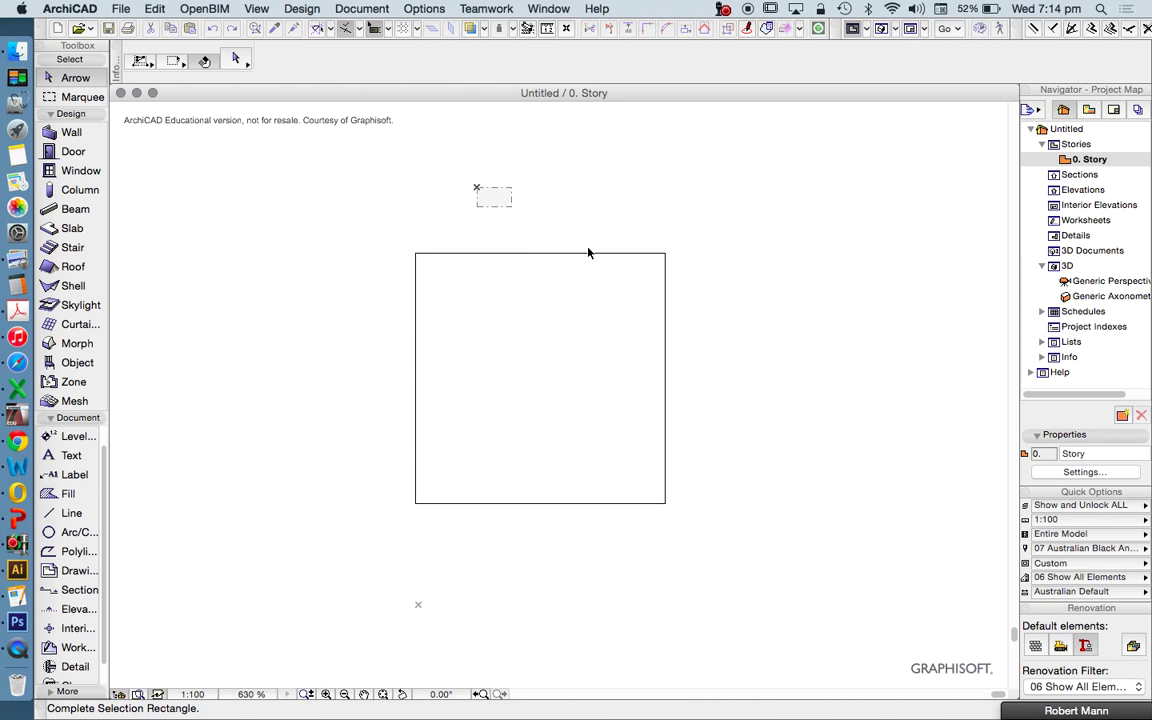
click(571, 152)
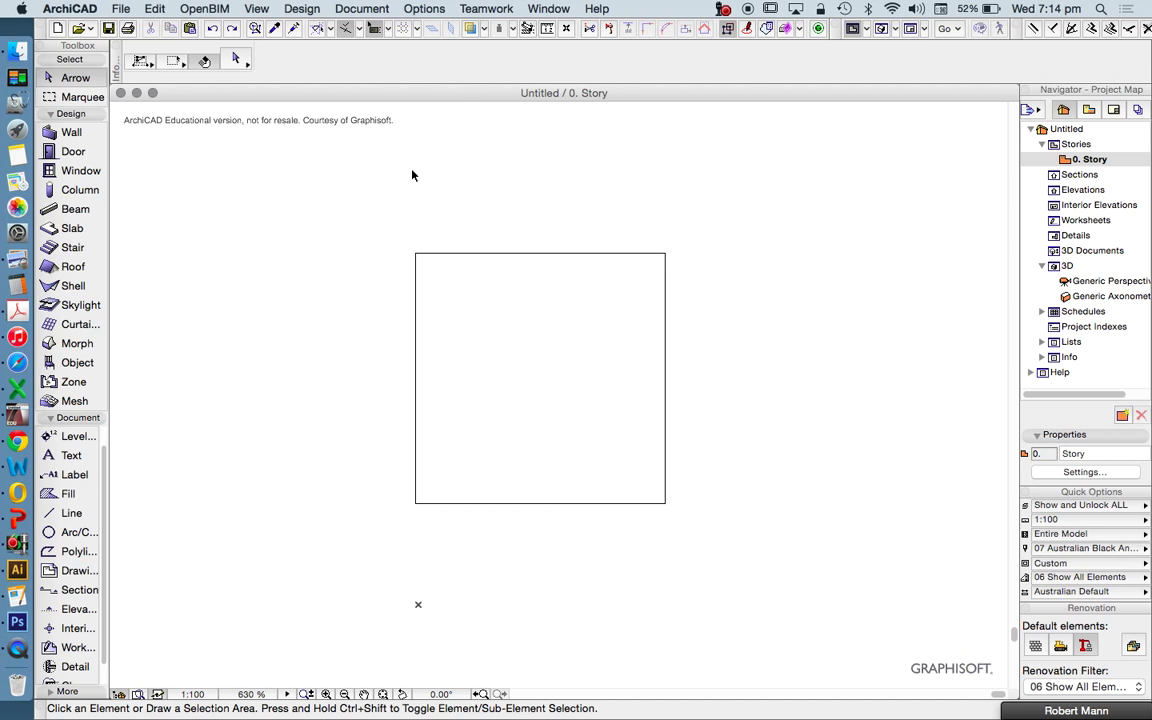
click(344, 166)
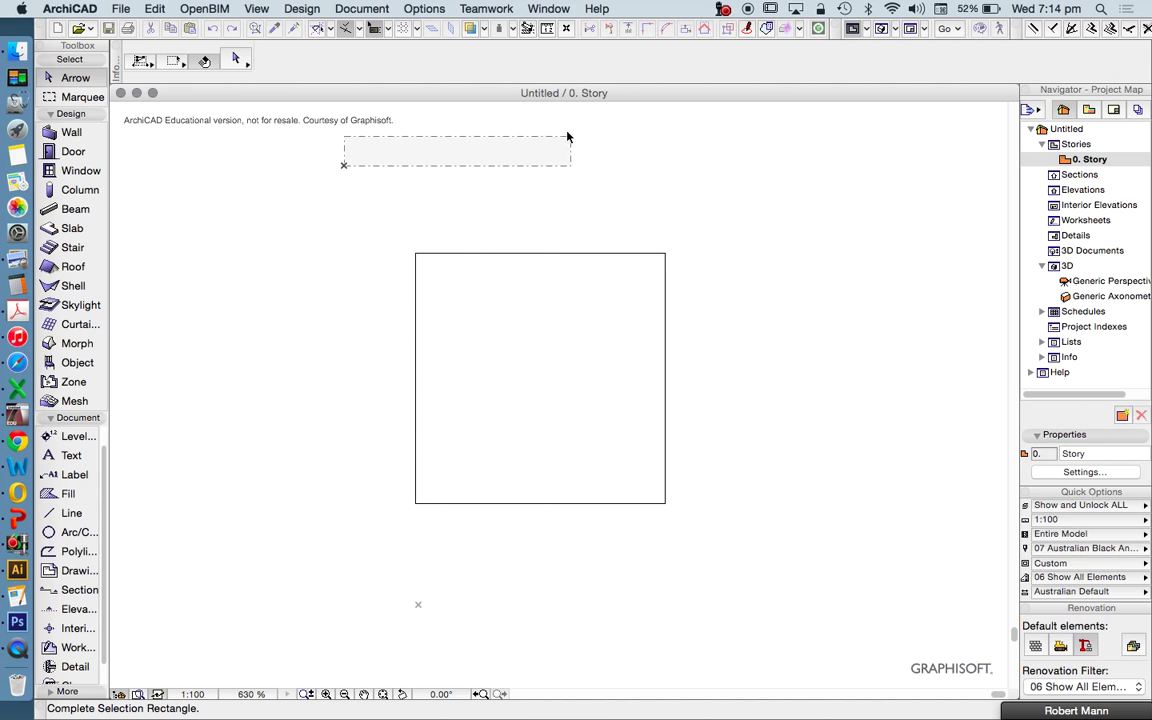
click(579, 400)
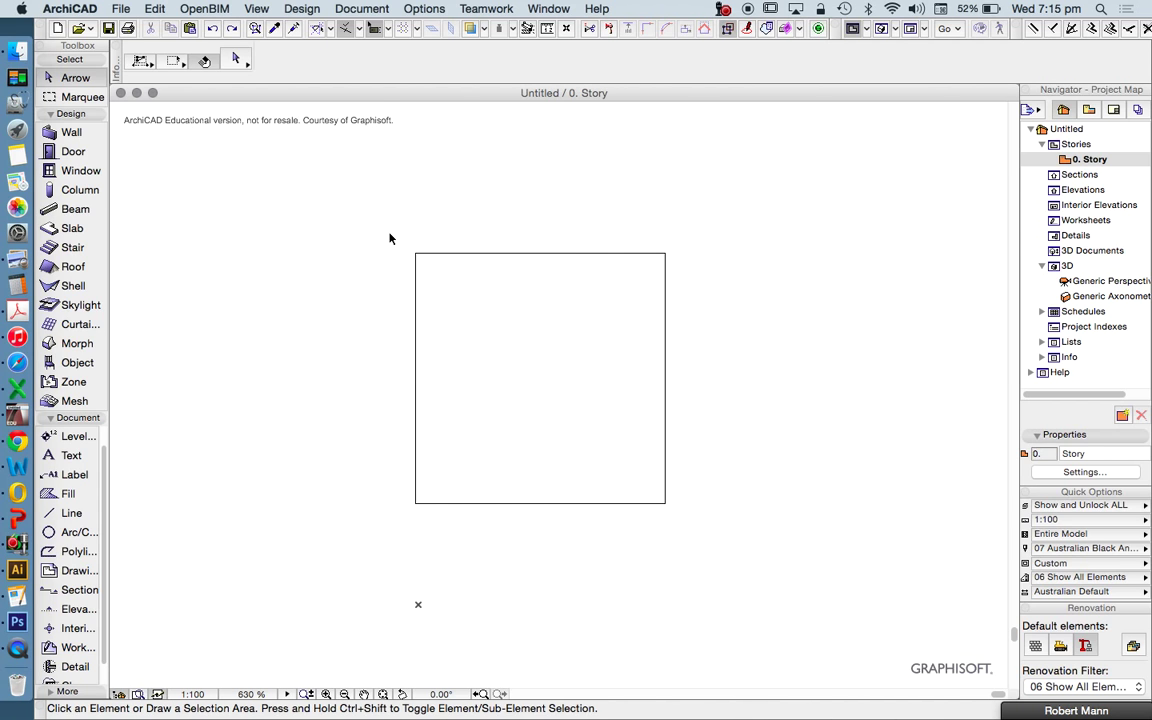
click(348, 202)
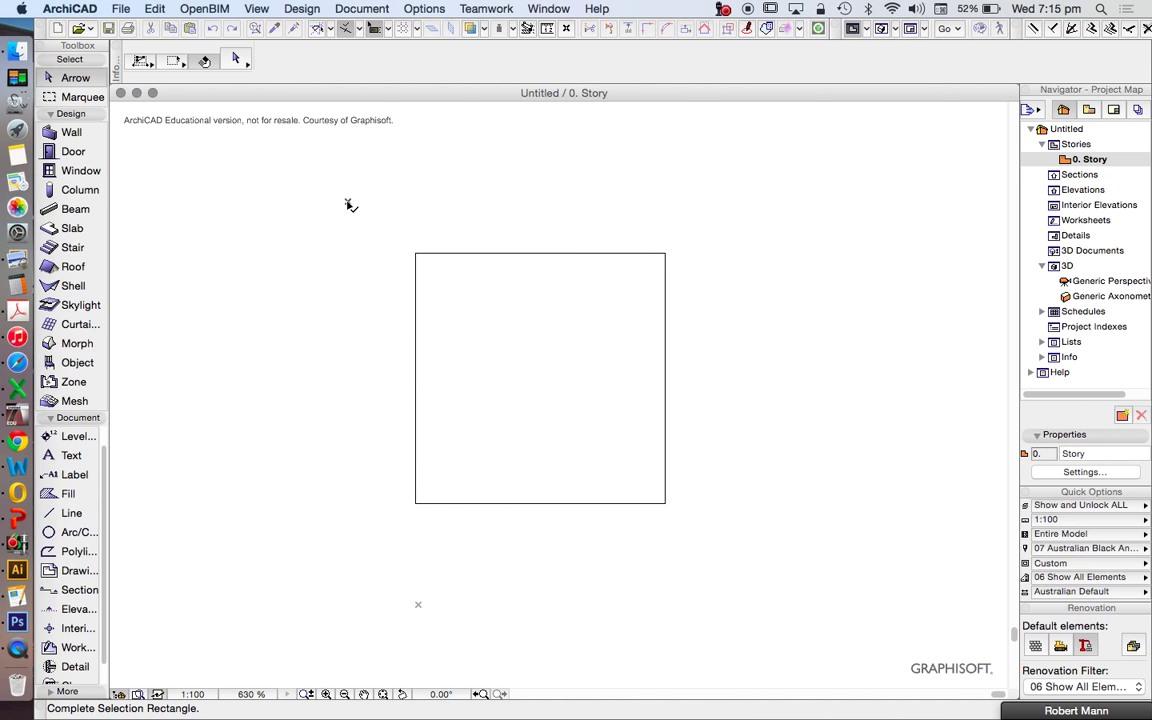
click(608, 459)
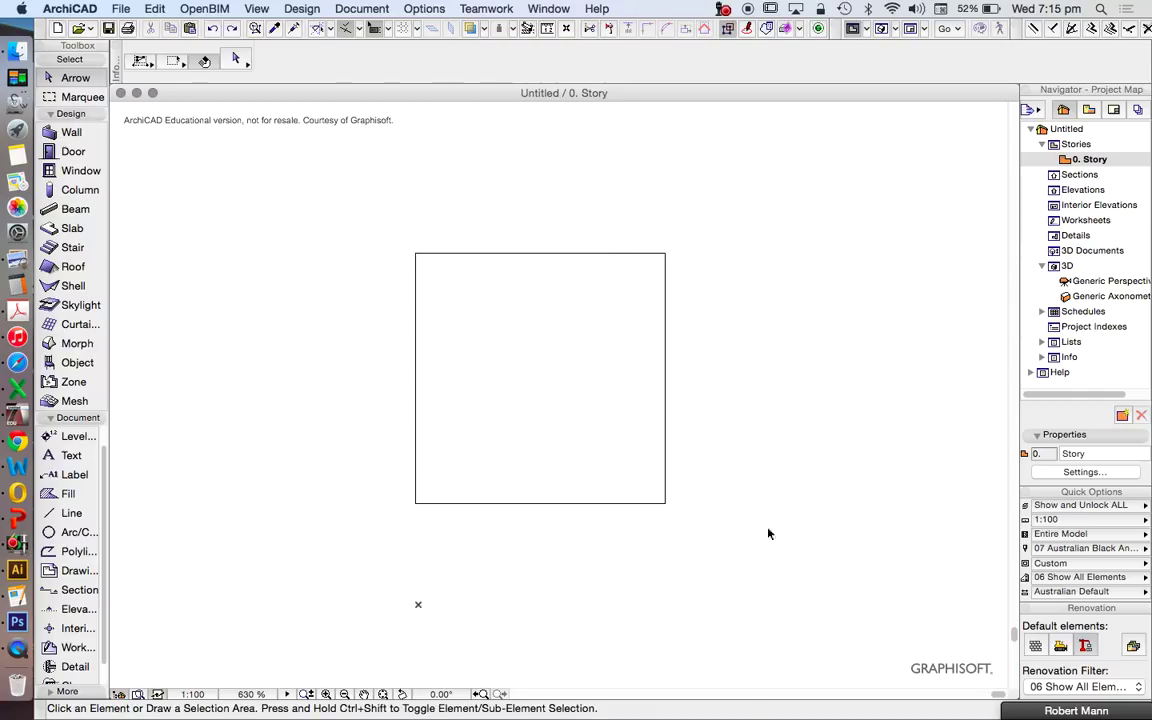
Step: Select the square's right and bottom lines with a rectangle drawn from outside the lower right to inside it, and clear the selection
click(757, 572)
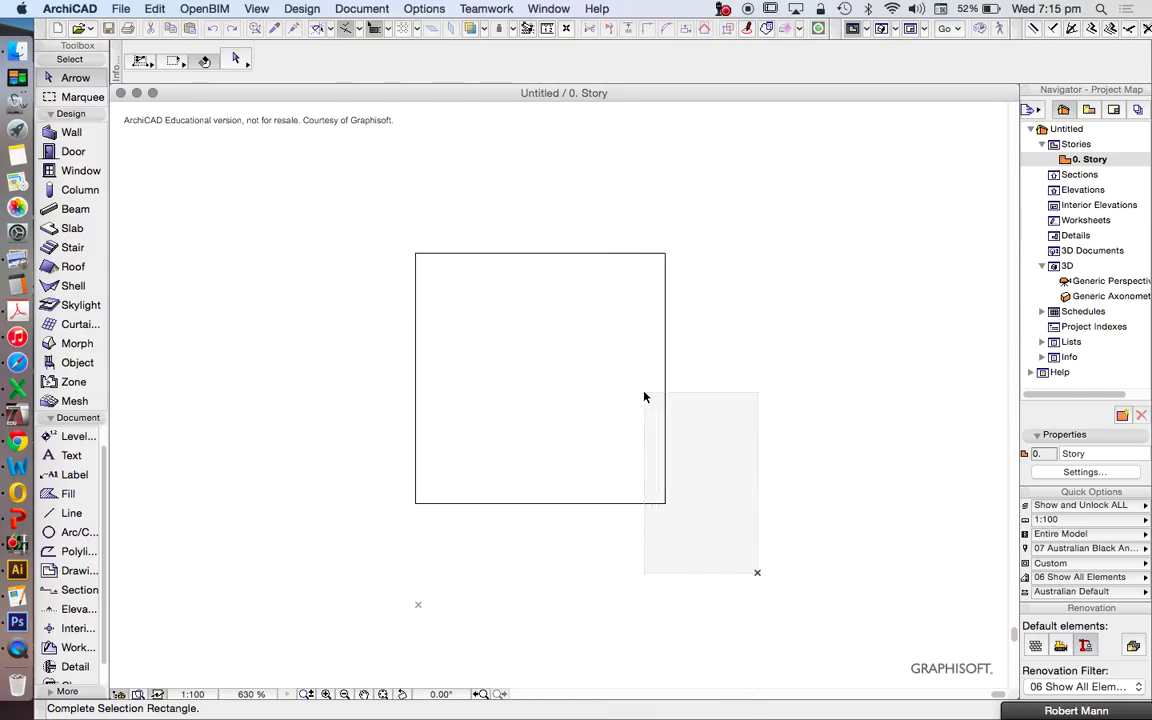
click(547, 348)
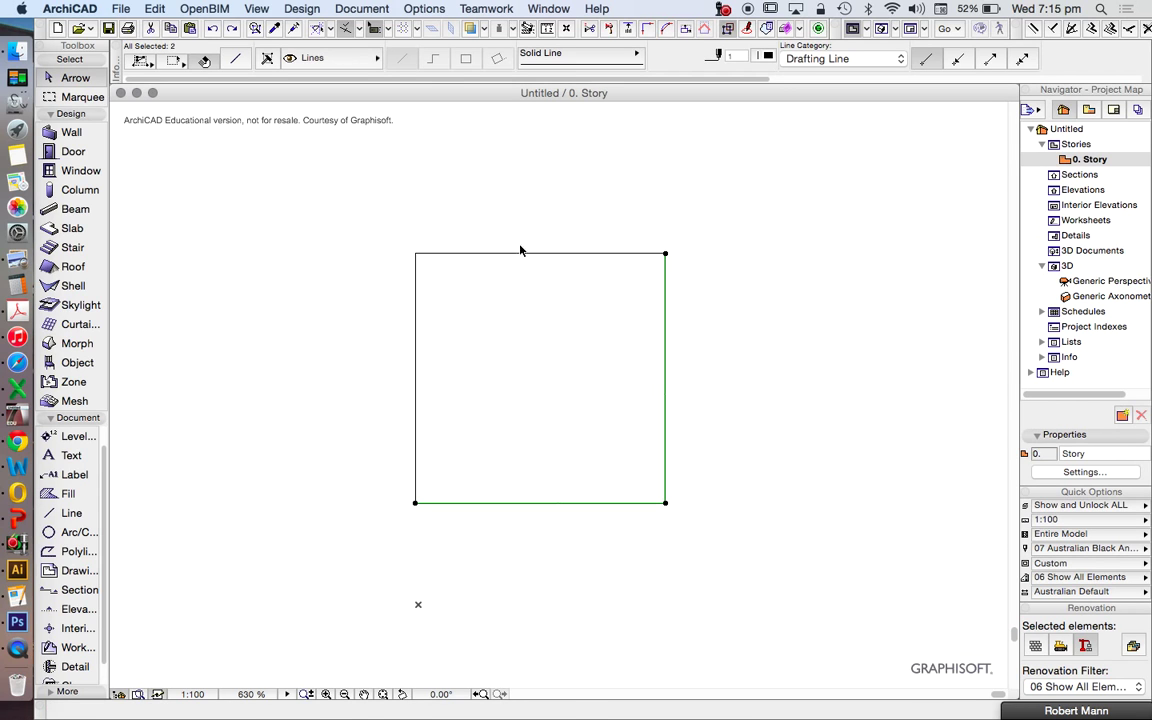
key(Escape)
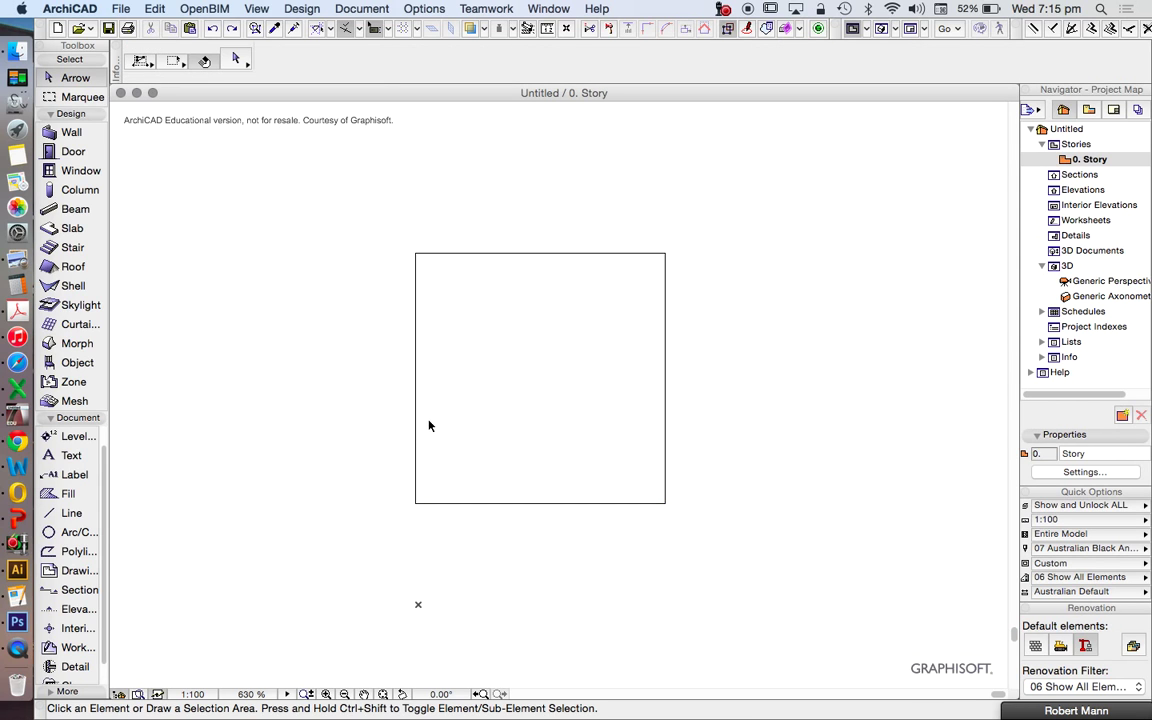
Step: Switch to the partial-enclosure selection method, select the top and left lines with a rectangle across the upper-left corner, and clear the selection
click(143, 64)
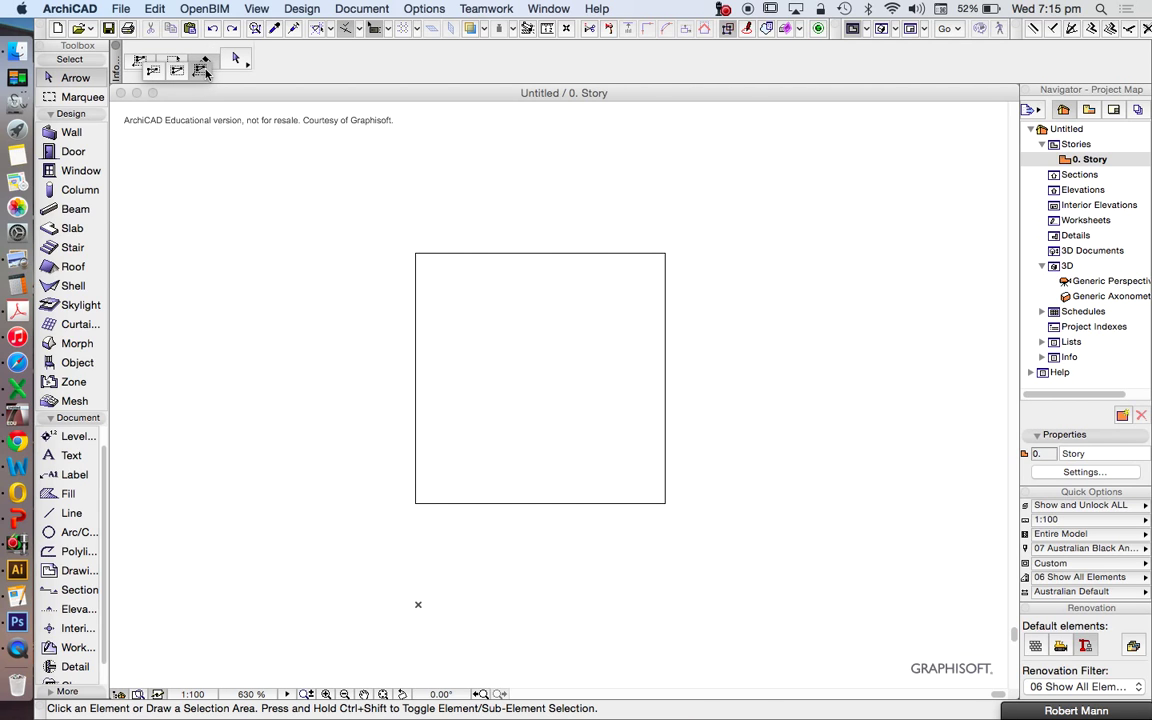
click(145, 74)
click(153, 75)
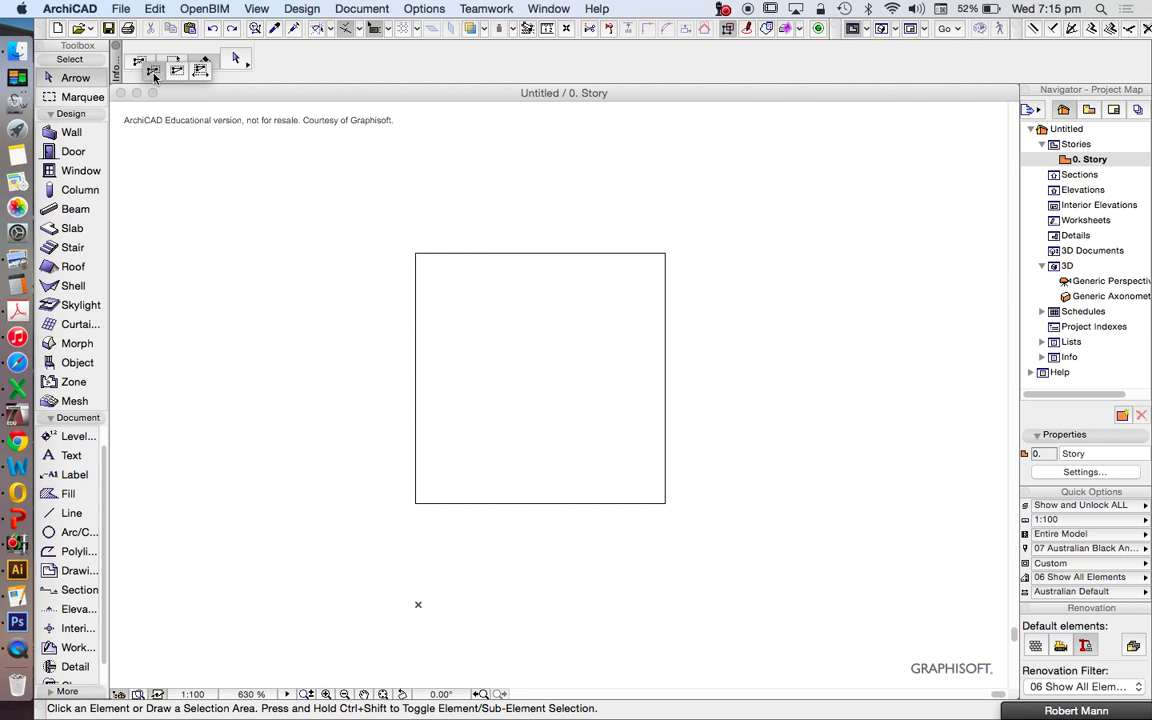
click(153, 76)
click(355, 210)
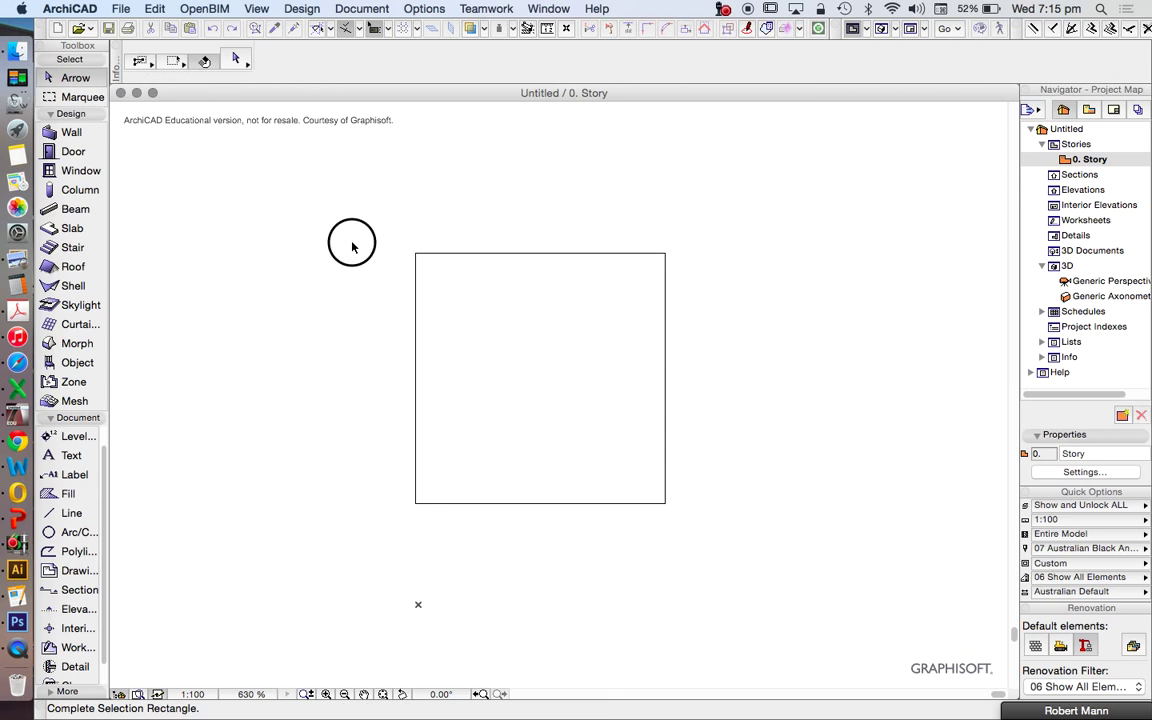
click(488, 303)
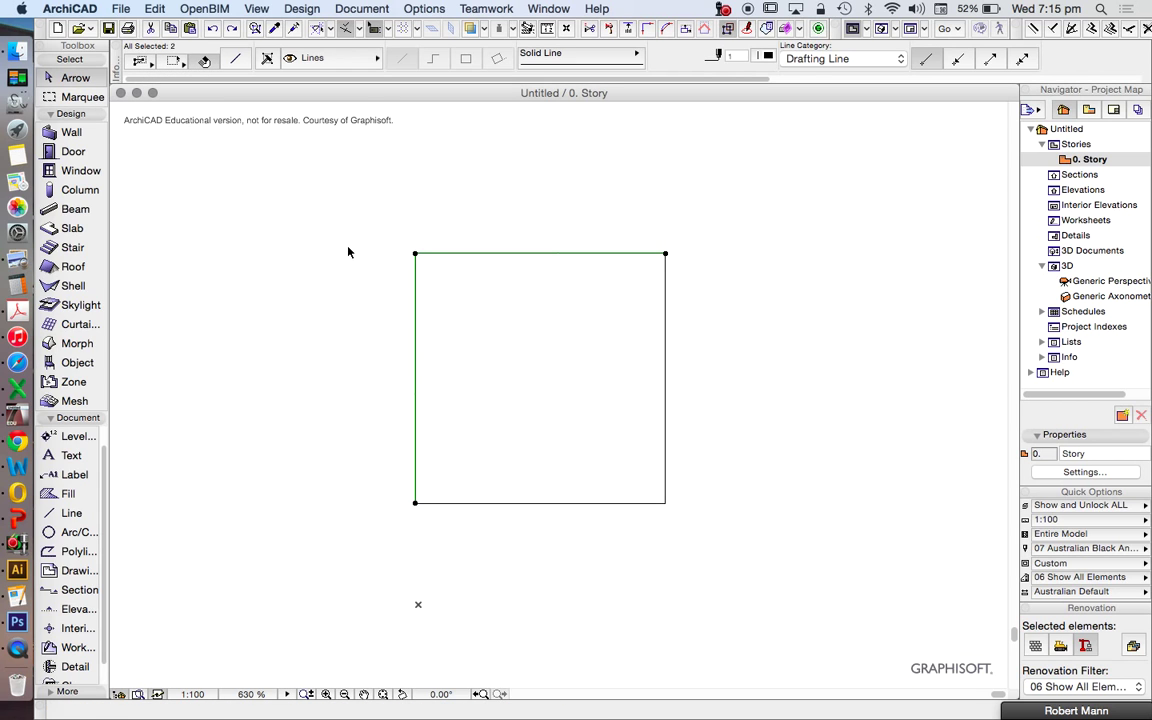
key(Escape)
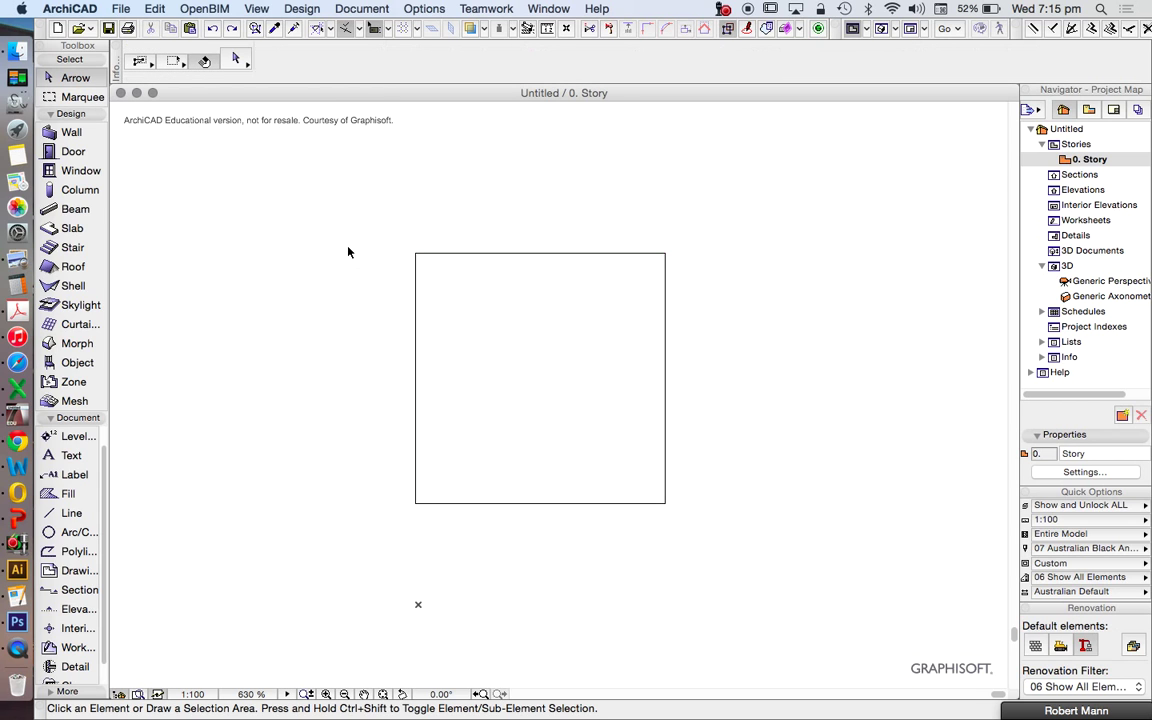
Step: Select all four lines with a rectangle around the square and try the pet palette's Drag from its lower-left corner
click(310, 182)
click(774, 561)
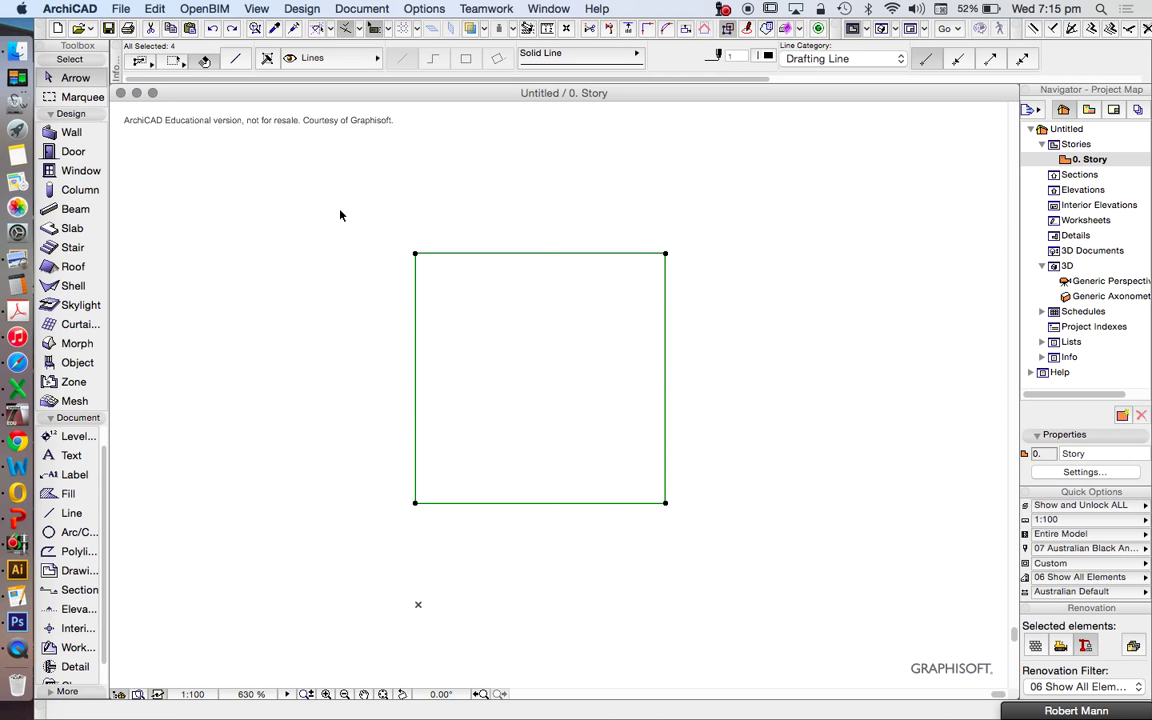
click(416, 504)
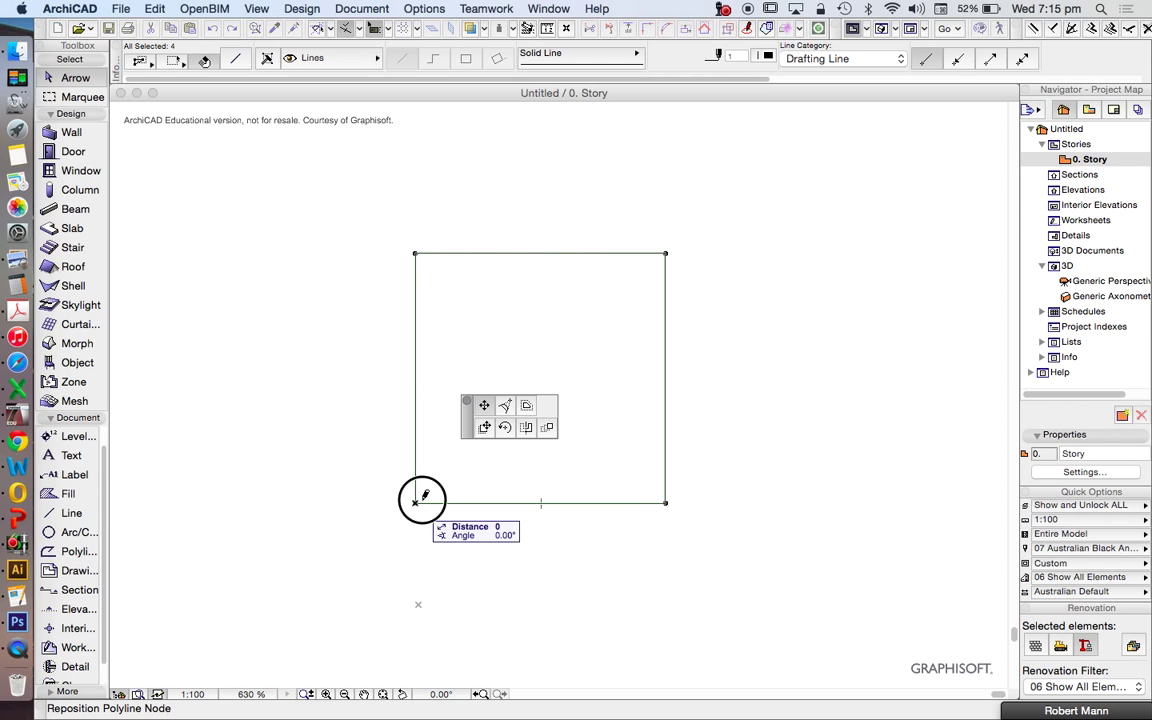
click(484, 429)
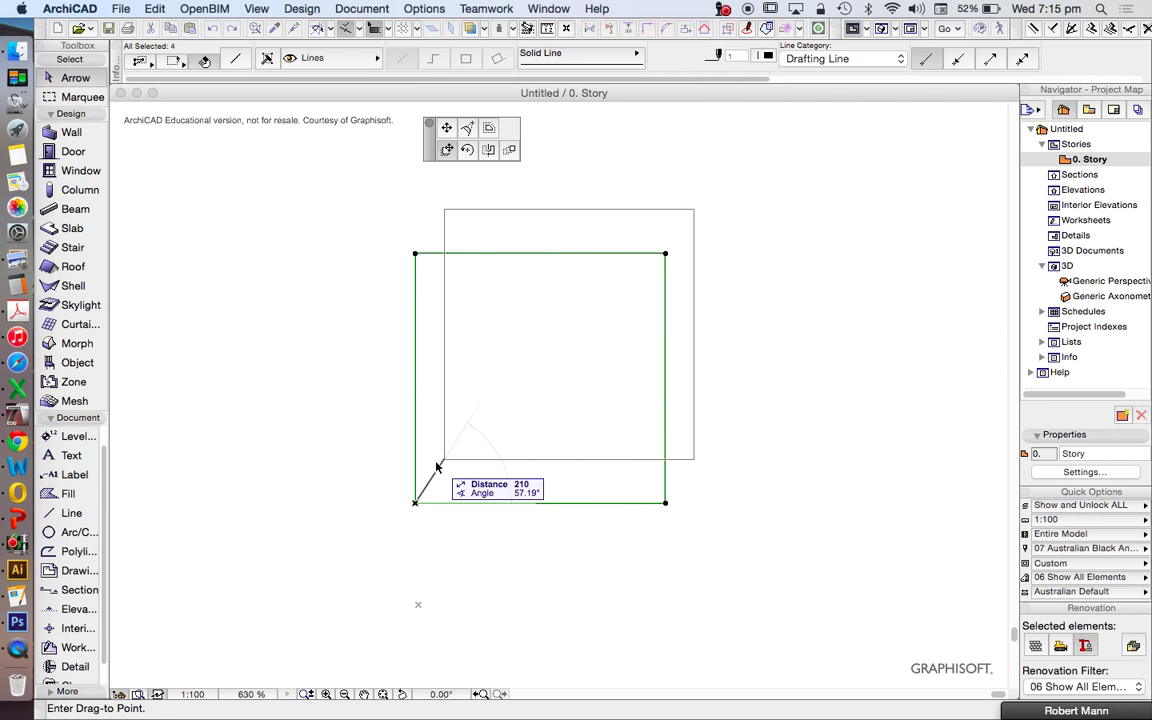
key(Escape)
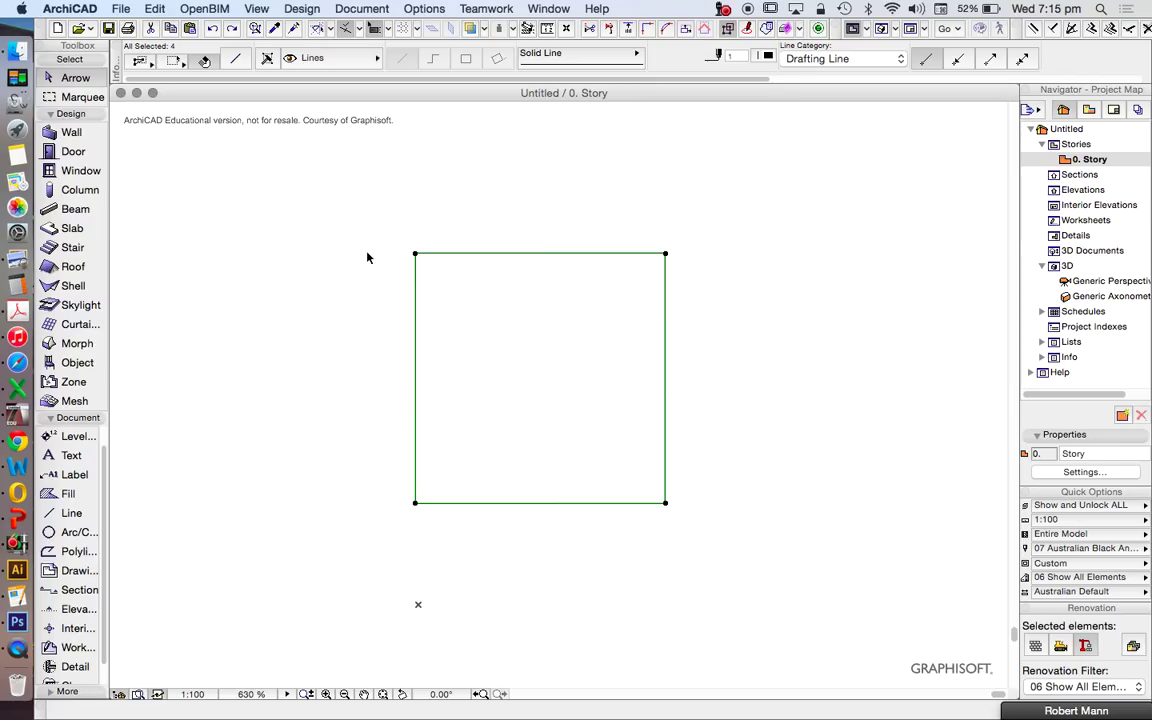
Step: Drag the square from its lower-left corner onto the project origin with the Move command, and clear the selection
click(155, 8)
mouse_move(274, 281)
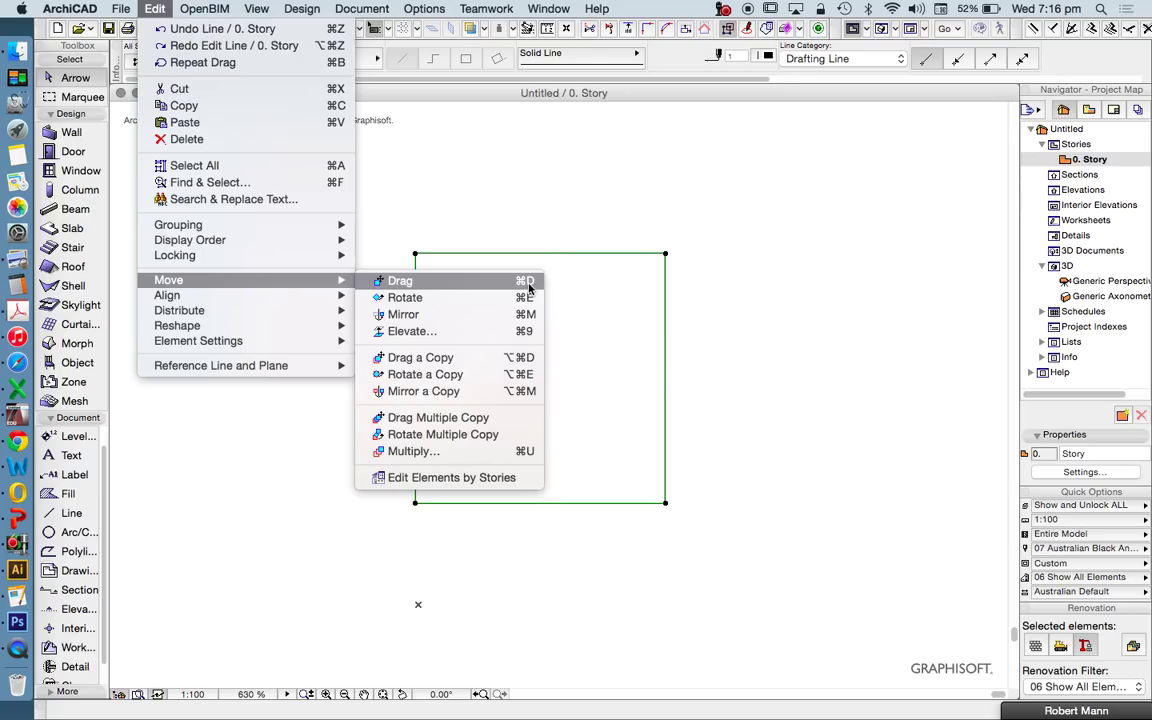
click(404, 284)
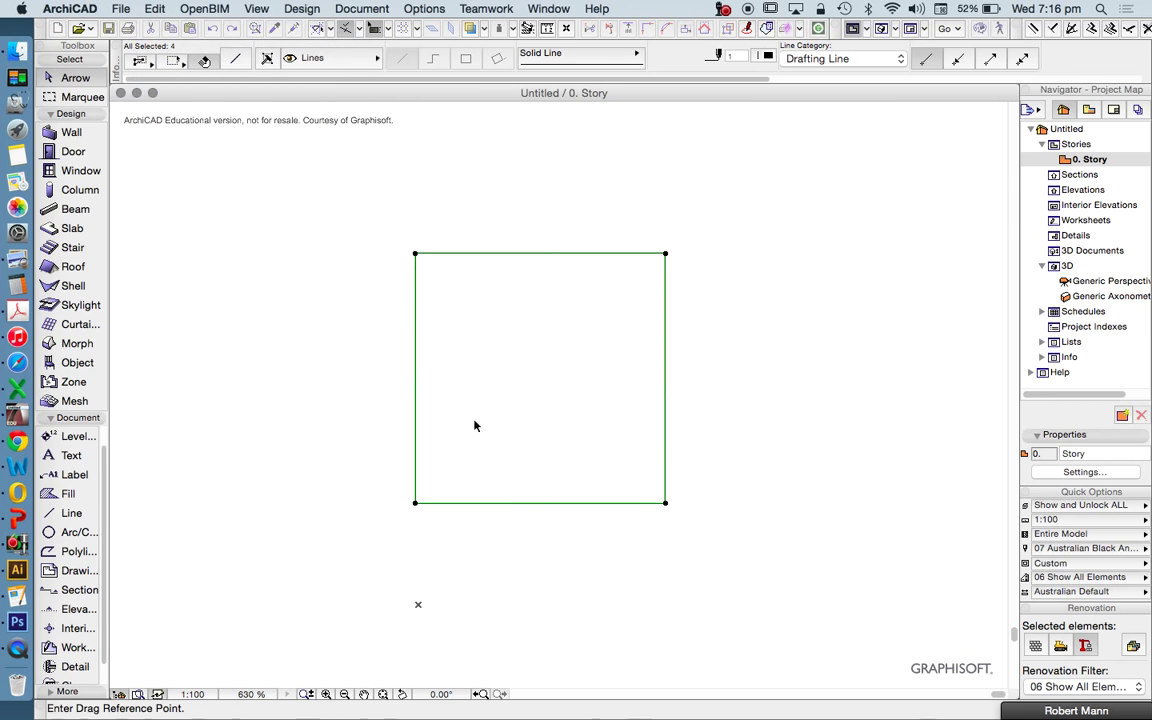
click(416, 504)
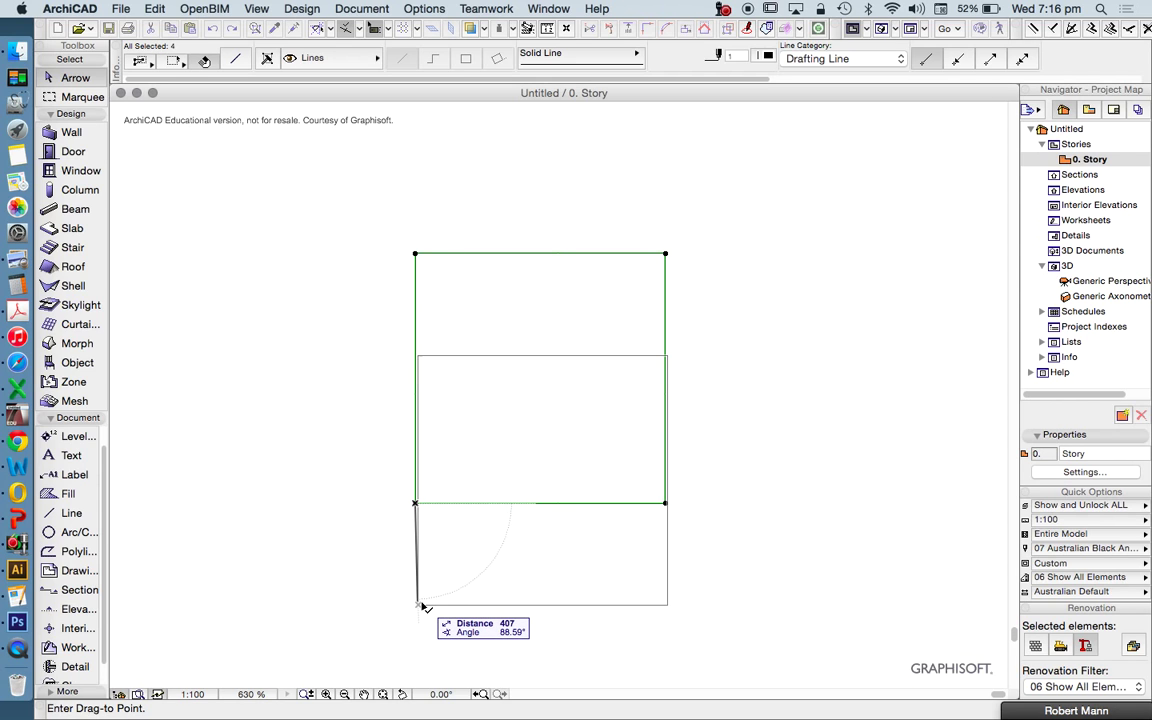
click(420, 605)
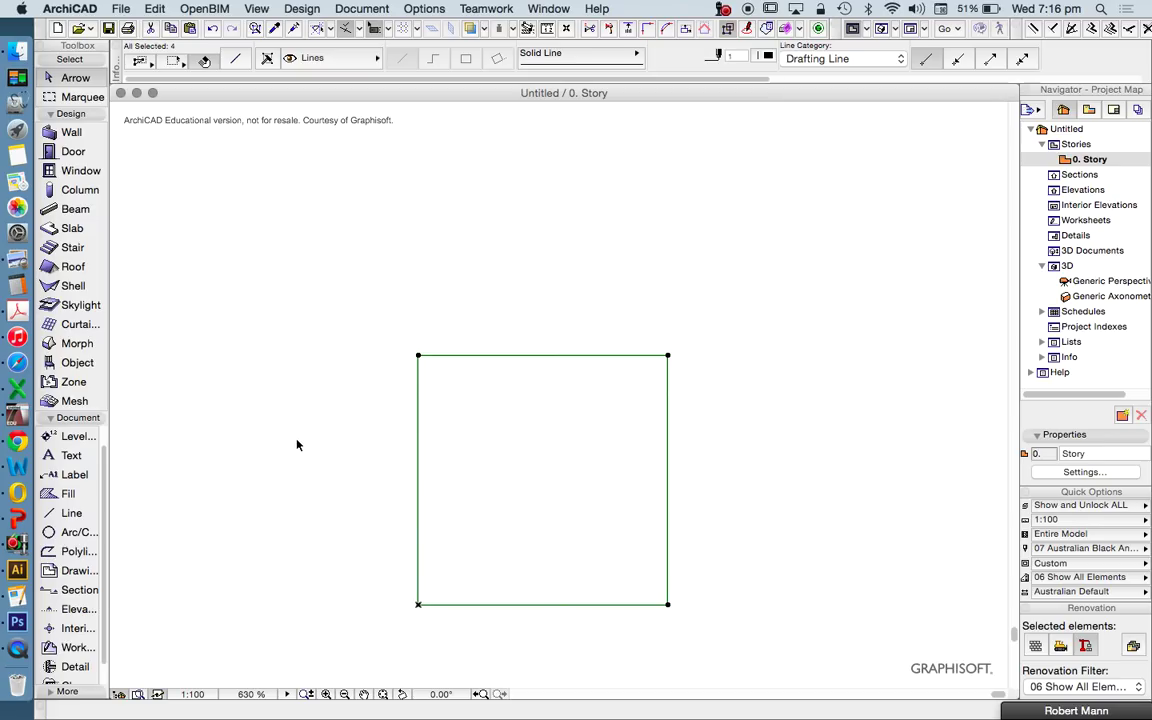
click(273, 358)
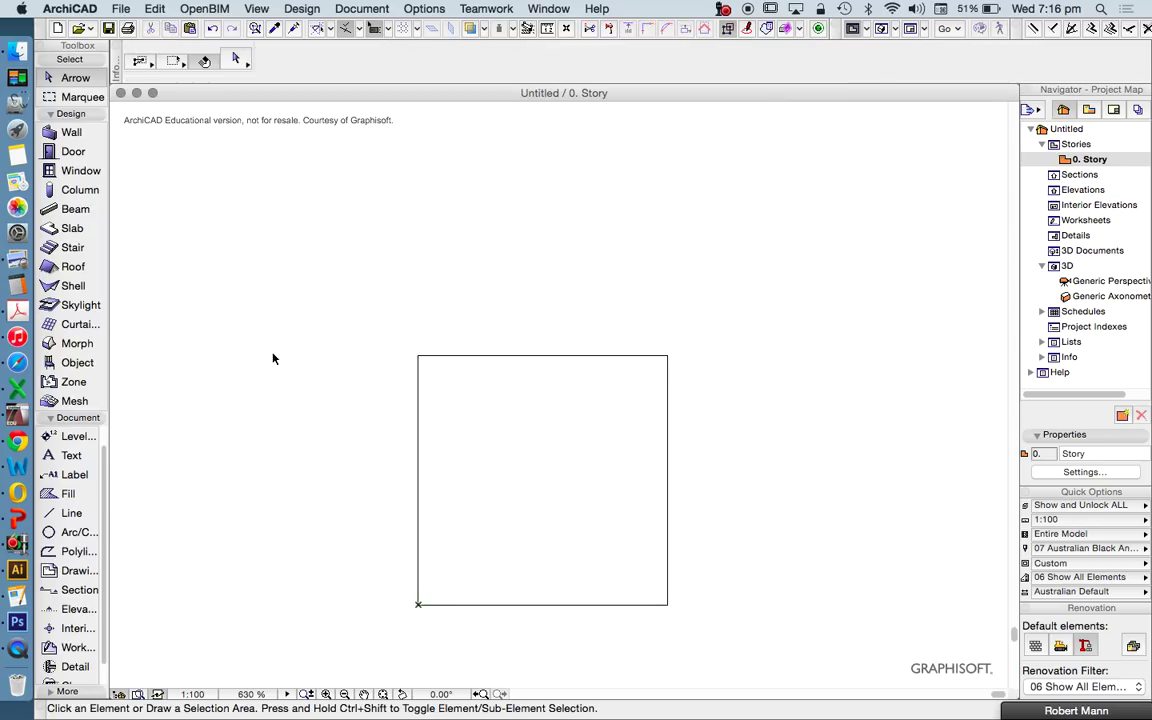
Step: Select all four lines of the square with an enclosing rectangle and review the available Move commands
scroll(396, 388, down, 3)
scroll(400, 392, up, 2)
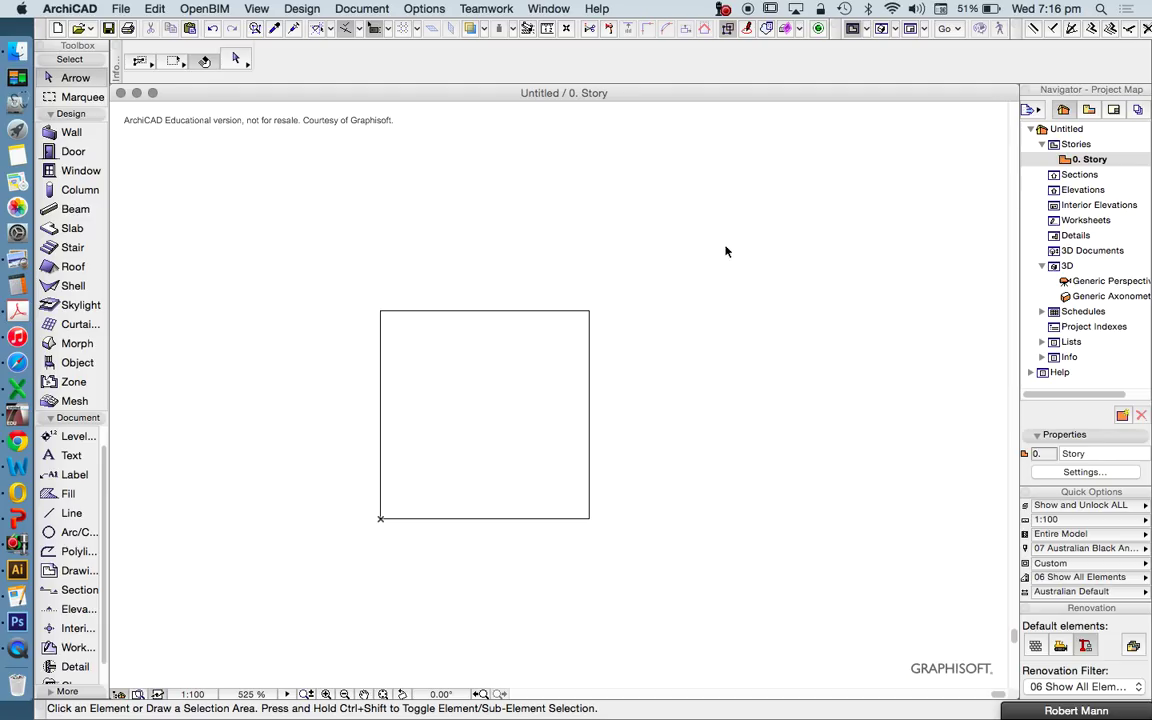
scroll(463, 504, up, 2)
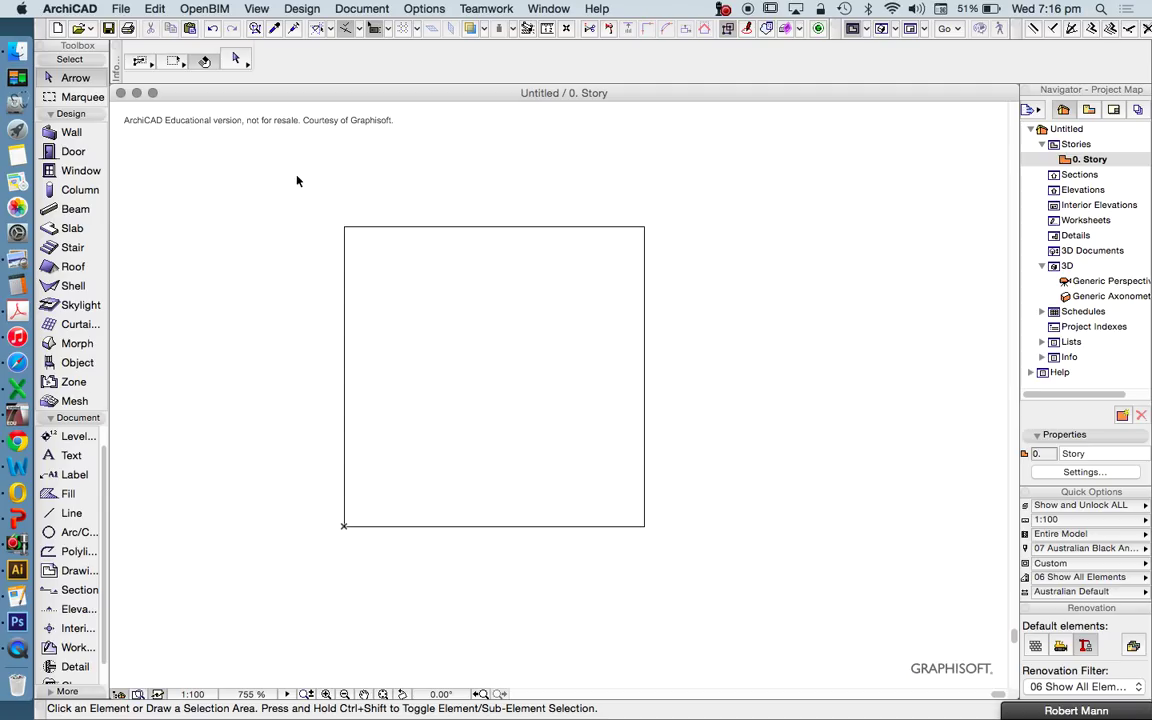
scroll(345, 460, down, 3)
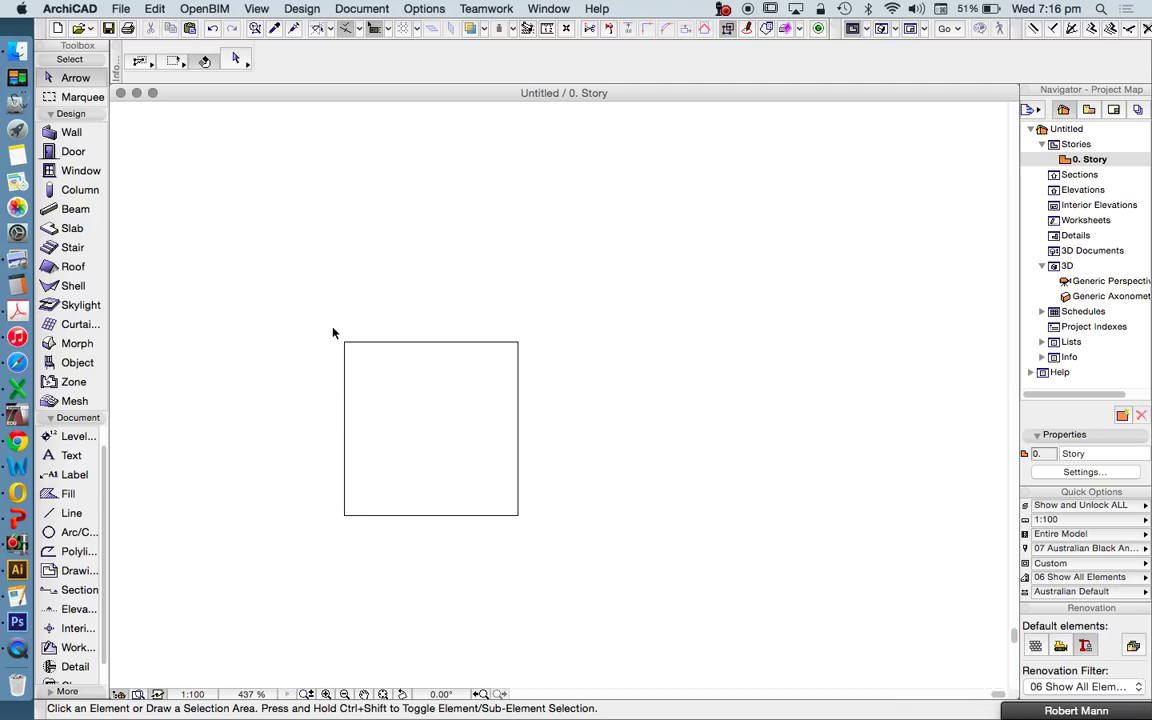
click(263, 254)
click(603, 580)
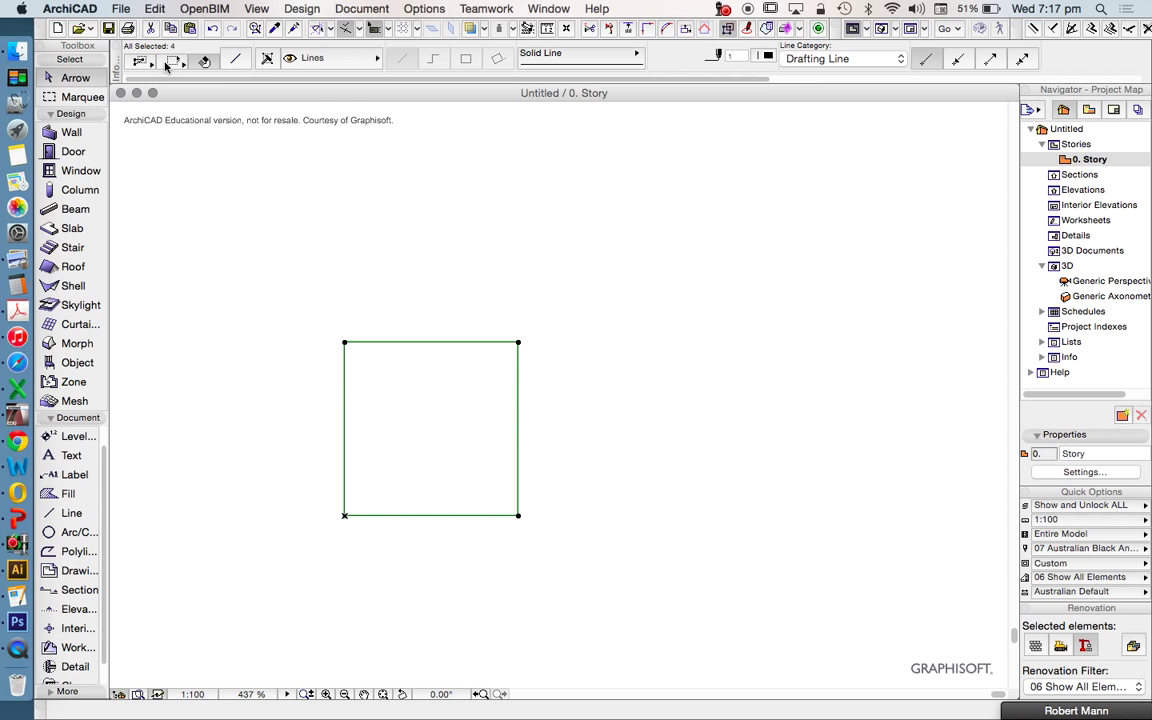
click(147, 10)
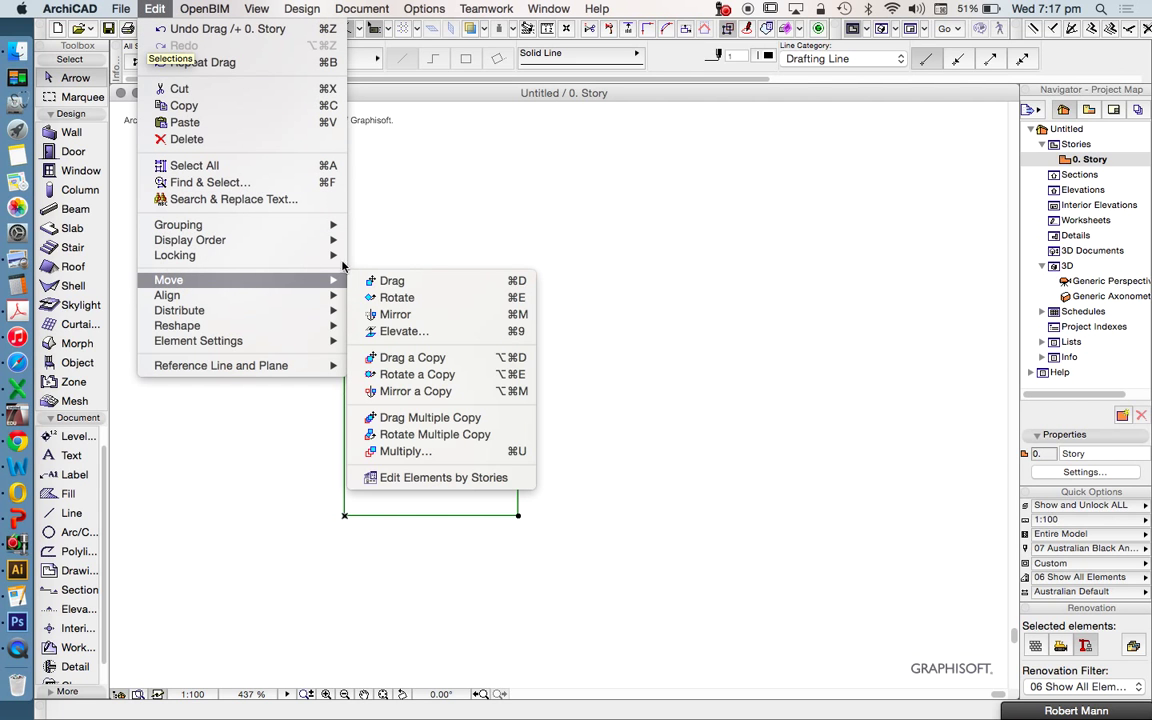
click(558, 206)
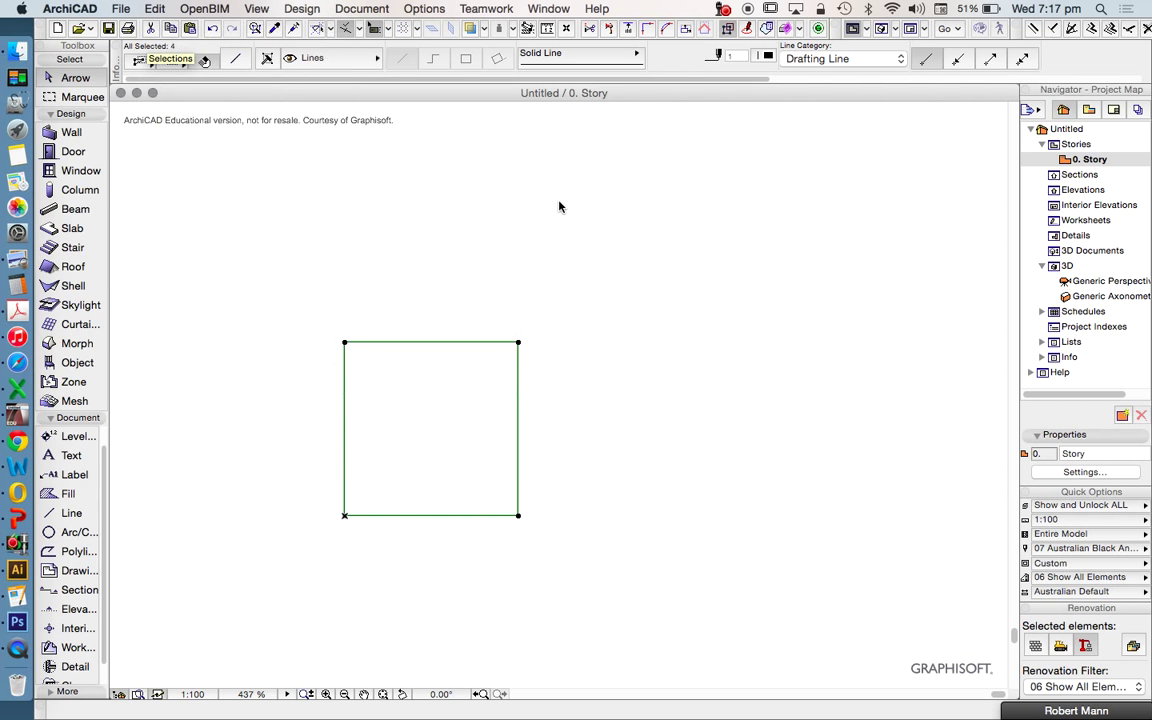
Step: Drag the selected square horizontally to the right from its lower-left corner by an exact distance equal to its own width
right_click(231, 263)
mouse_move(437, 389)
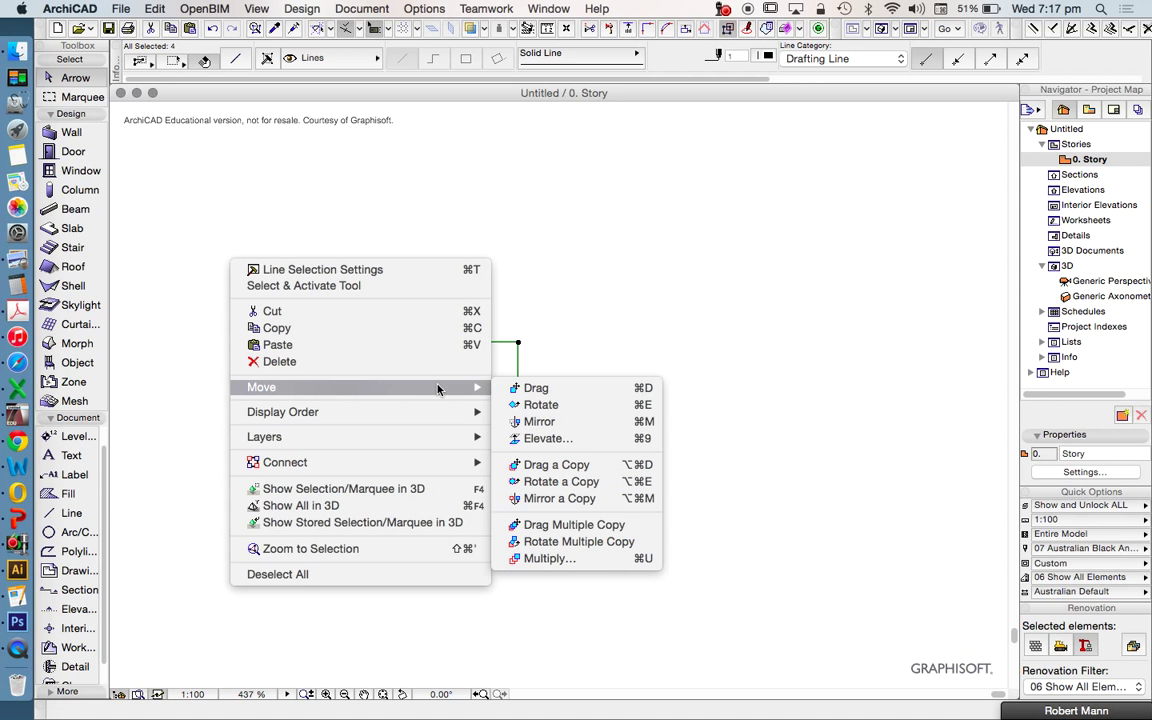
click(606, 395)
scroll(391, 555, up, 3)
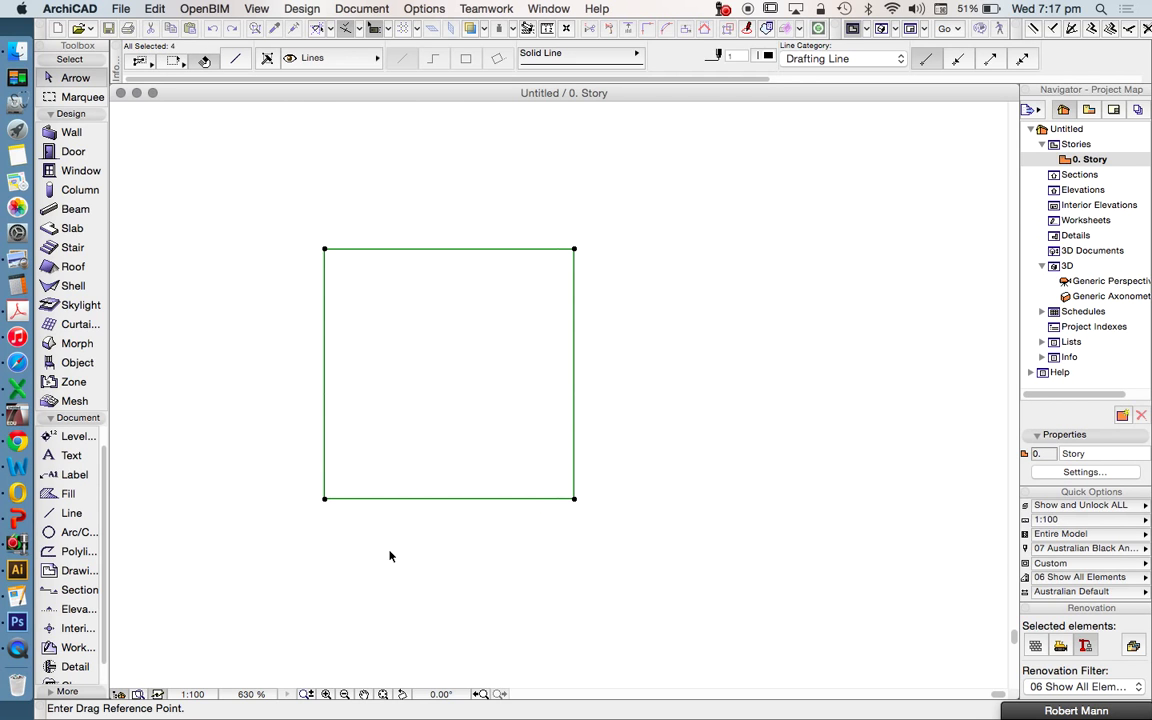
click(324, 499)
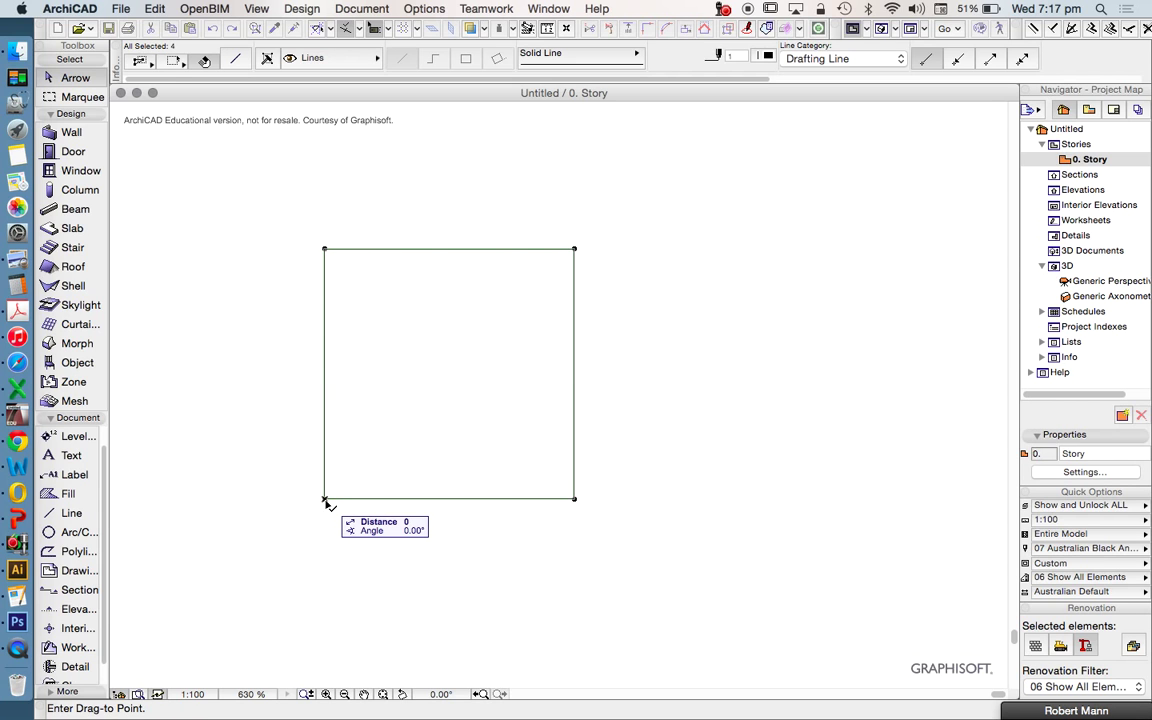
scroll(408, 530, down, 5)
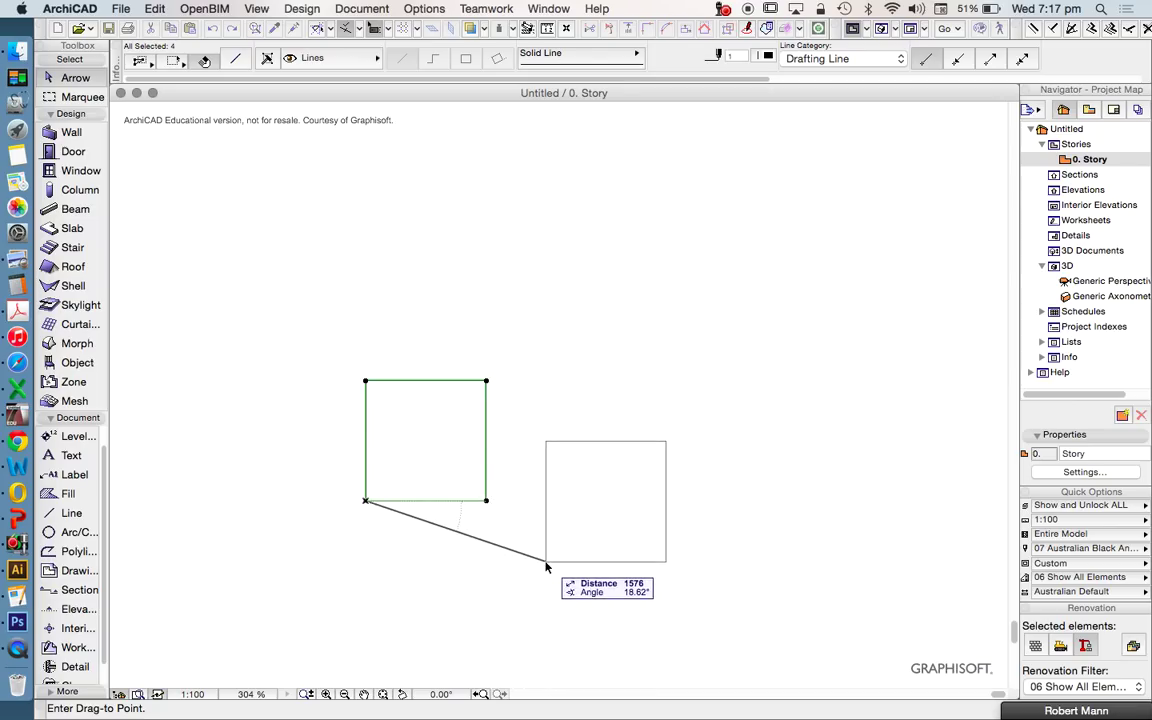
key(shift)
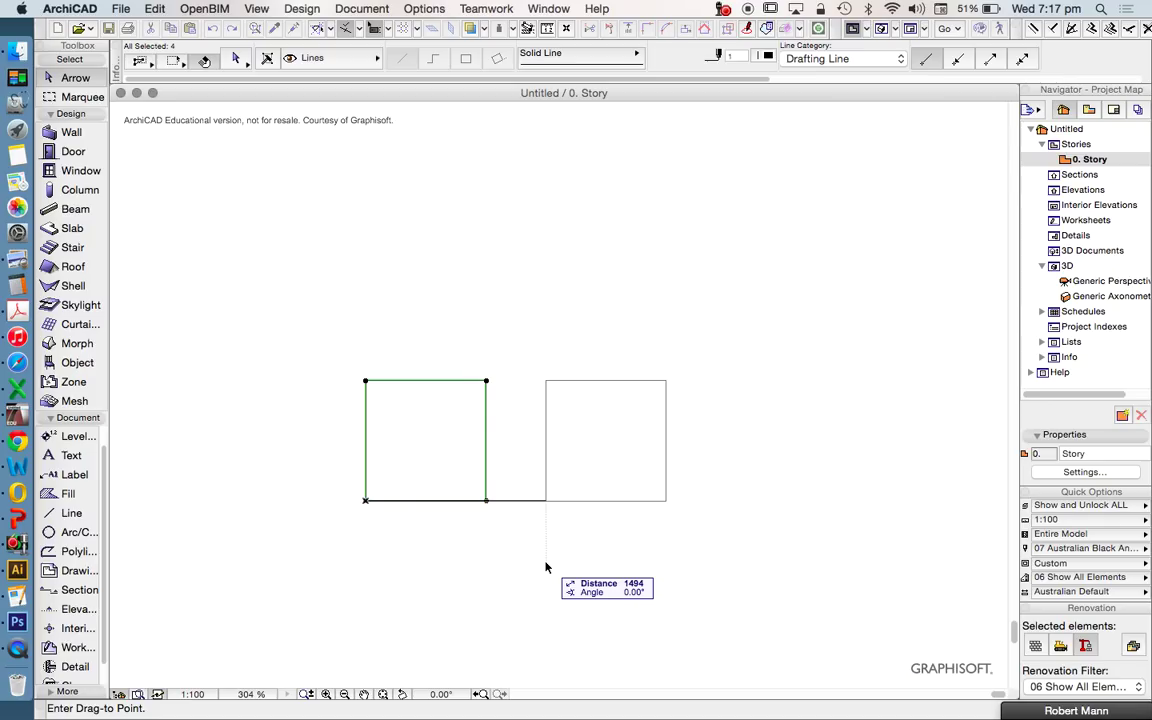
key(Tab)
text(10)
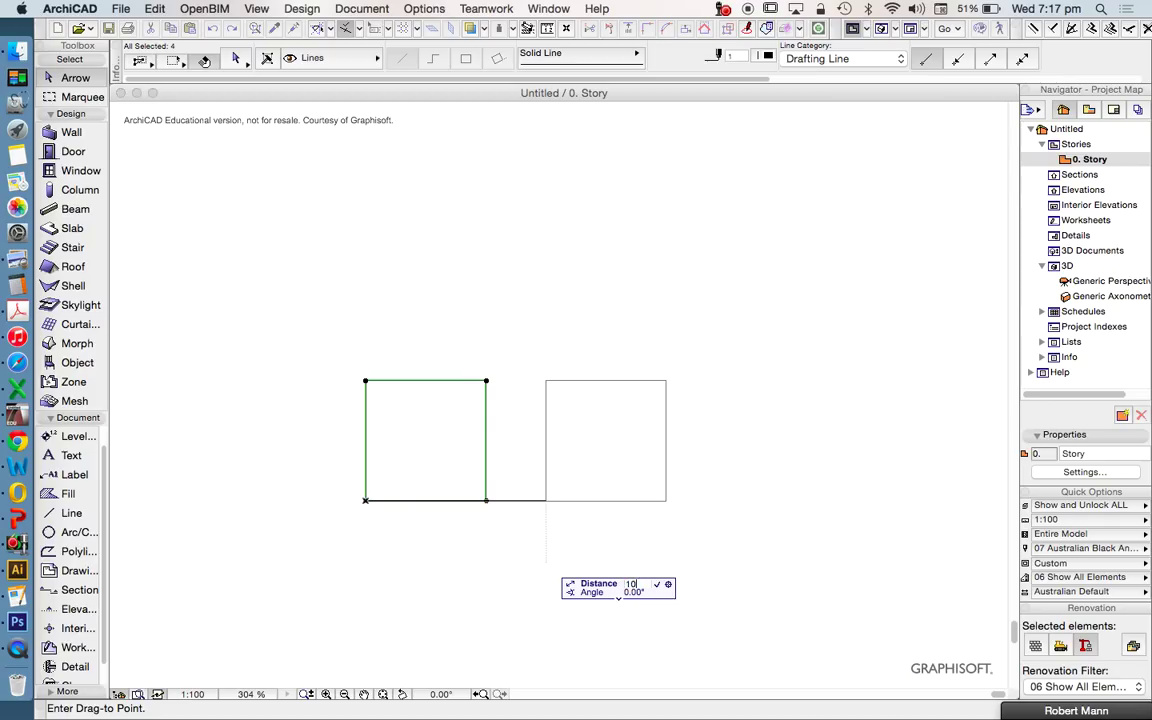
key(Return)
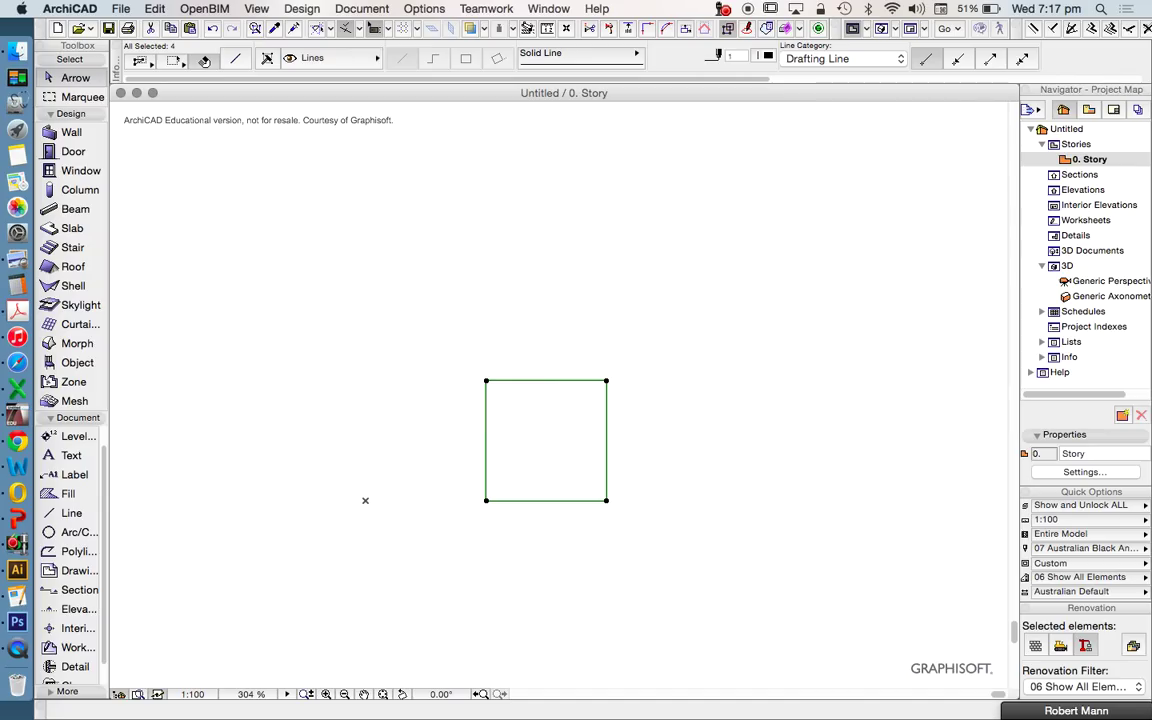
Step: Drag the square straight up by 2000 at 90° from a reference point inside it, and clear the selection
right_click(438, 366)
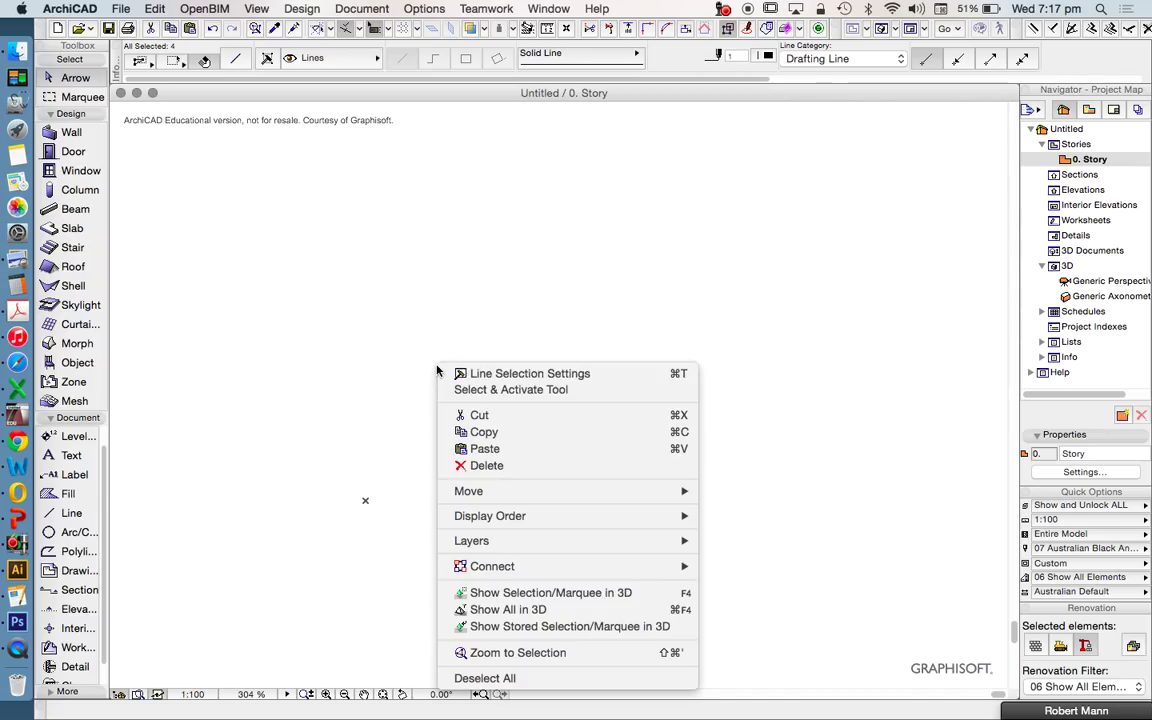
mouse_move(512, 490)
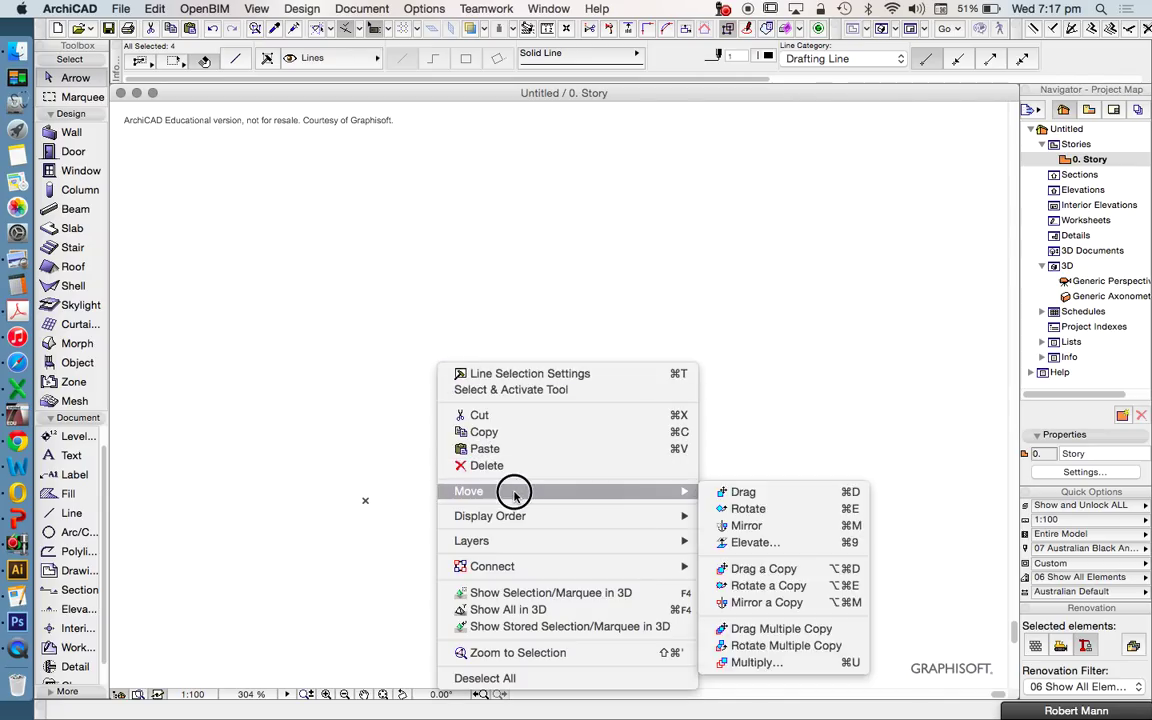
click(764, 490)
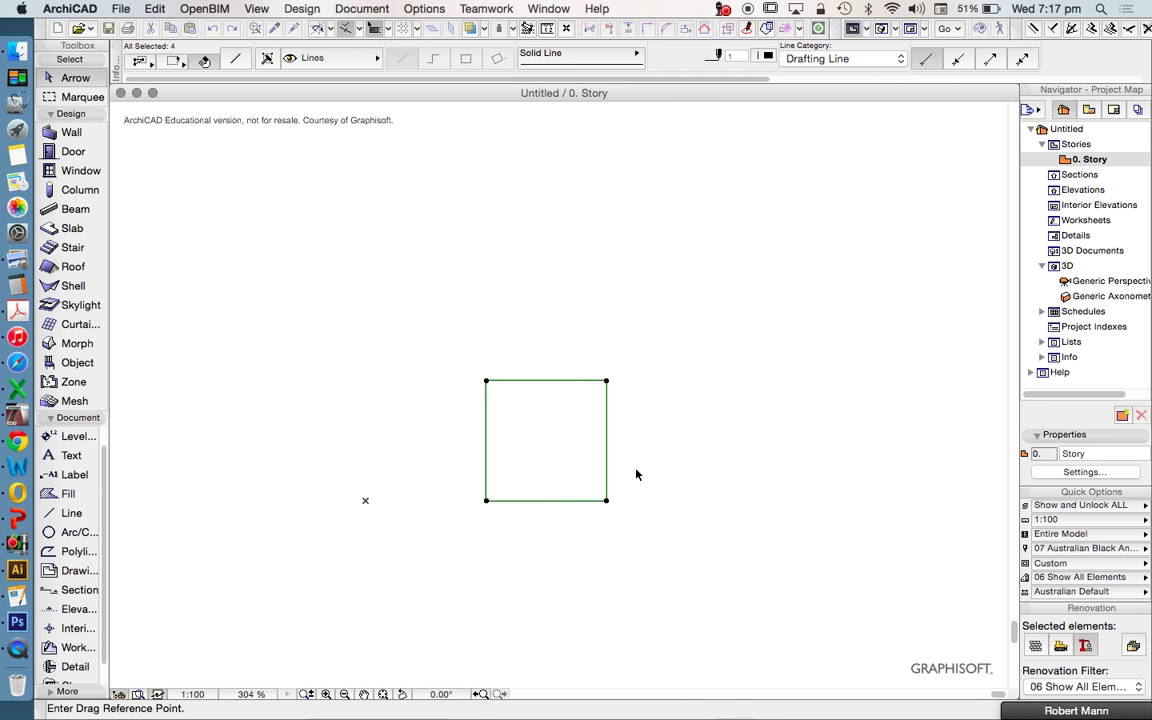
click(536, 432)
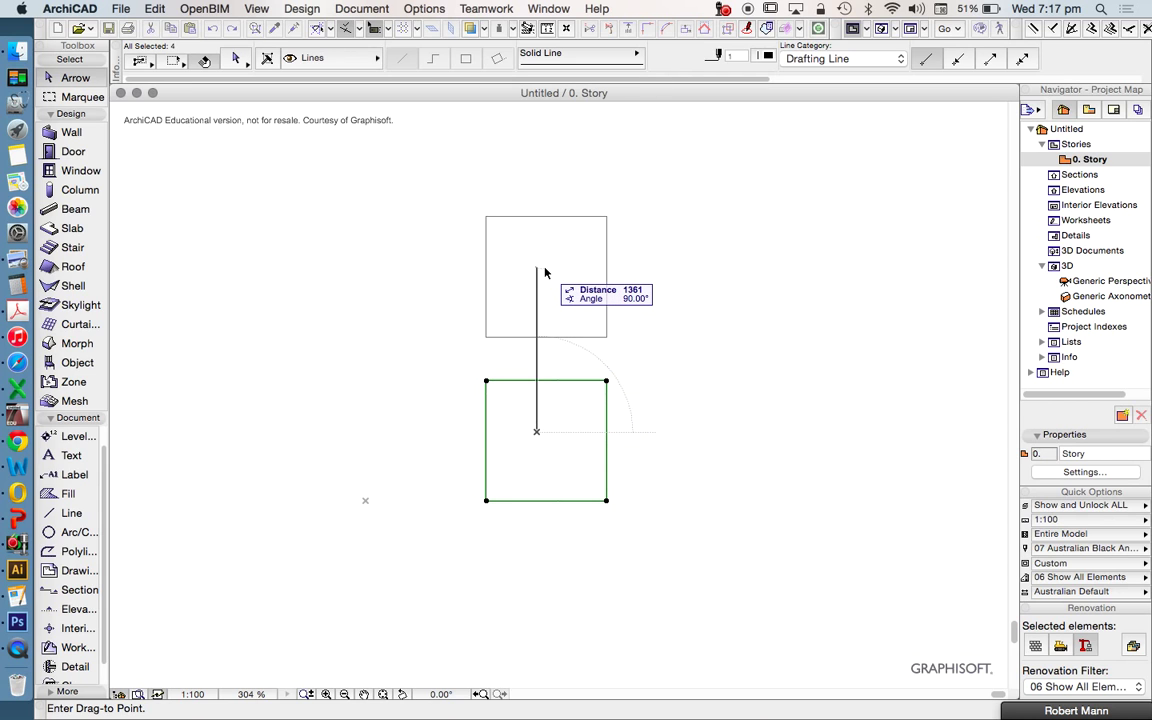
text(2000)
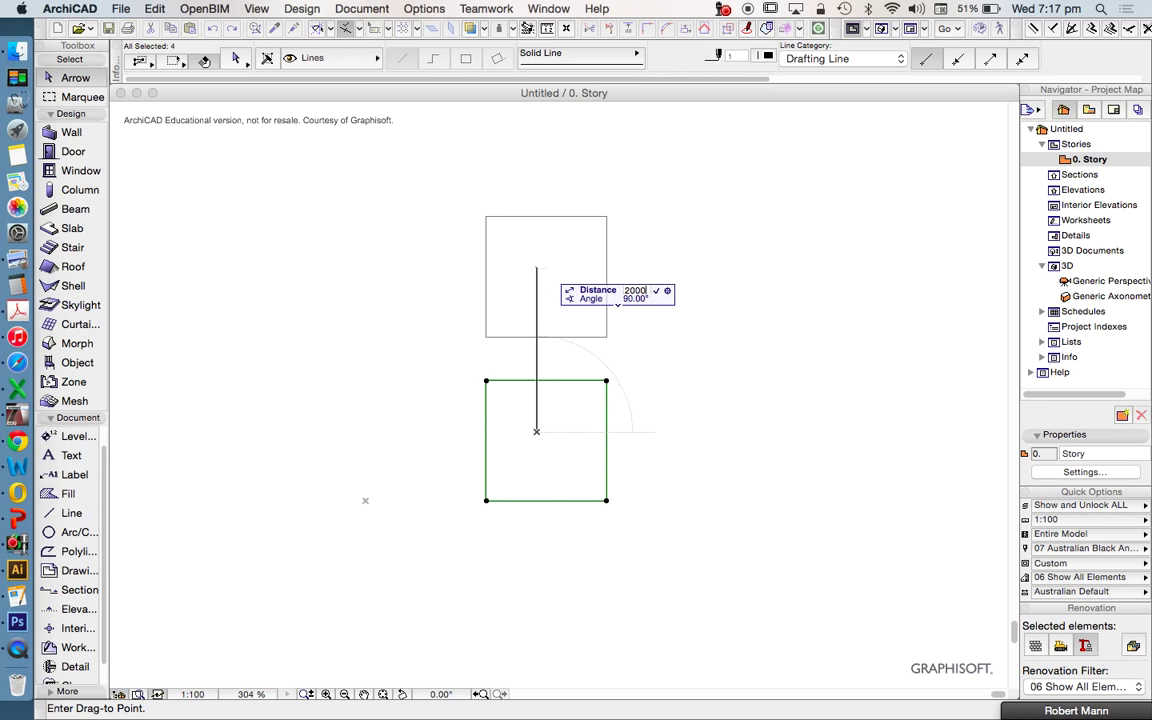
key(Return)
key(Escape)
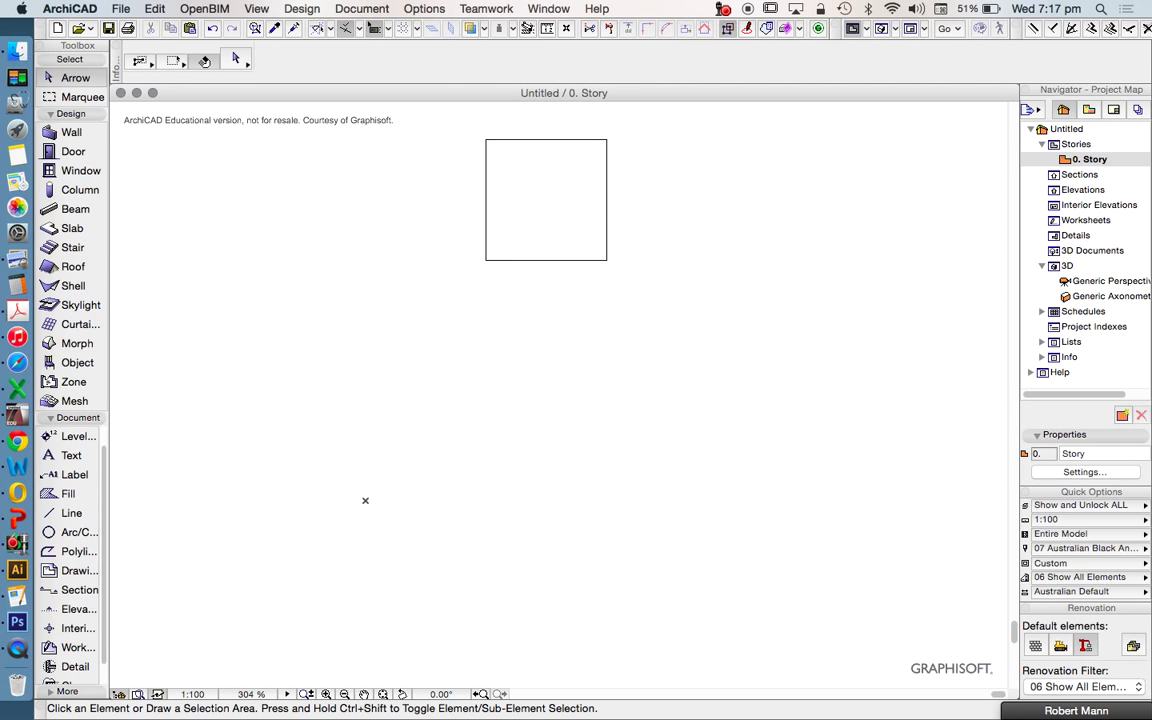
Step: Select the square's four lines twice with an enclosing rectangle, from opposite corners, and clear the selection each time
drag(463, 103, 674, 334)
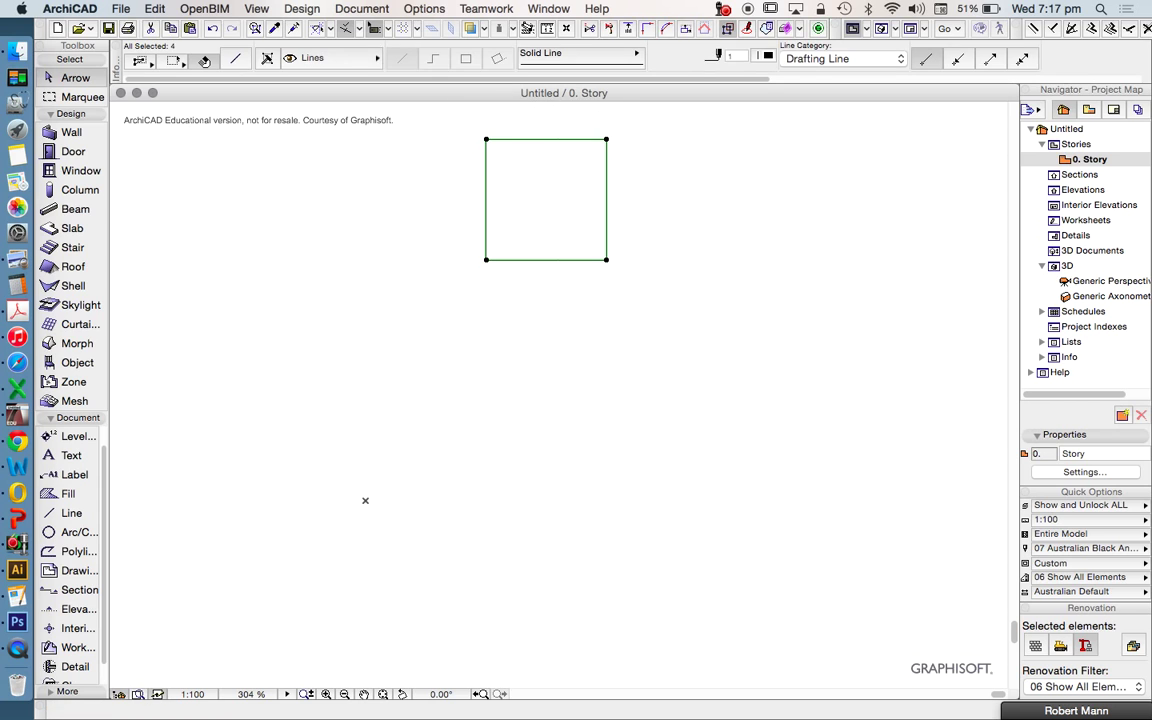
key(Escape)
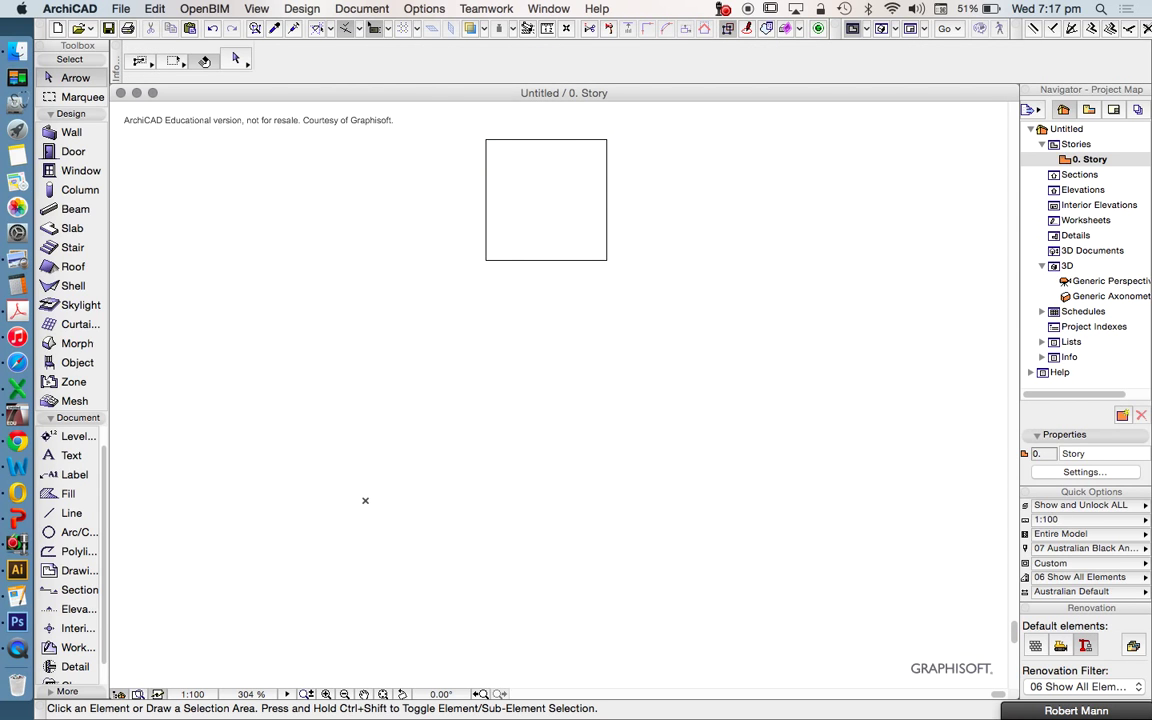
click(614, 293)
click(417, 95)
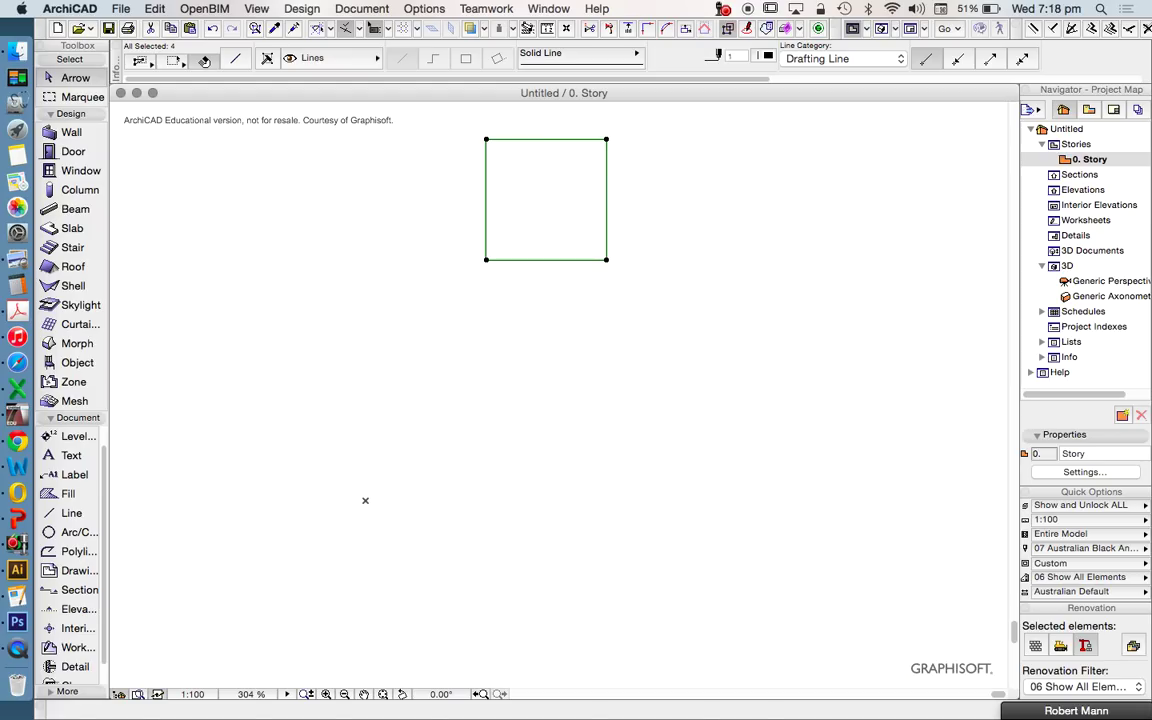
key(Escape)
click(71, 512)
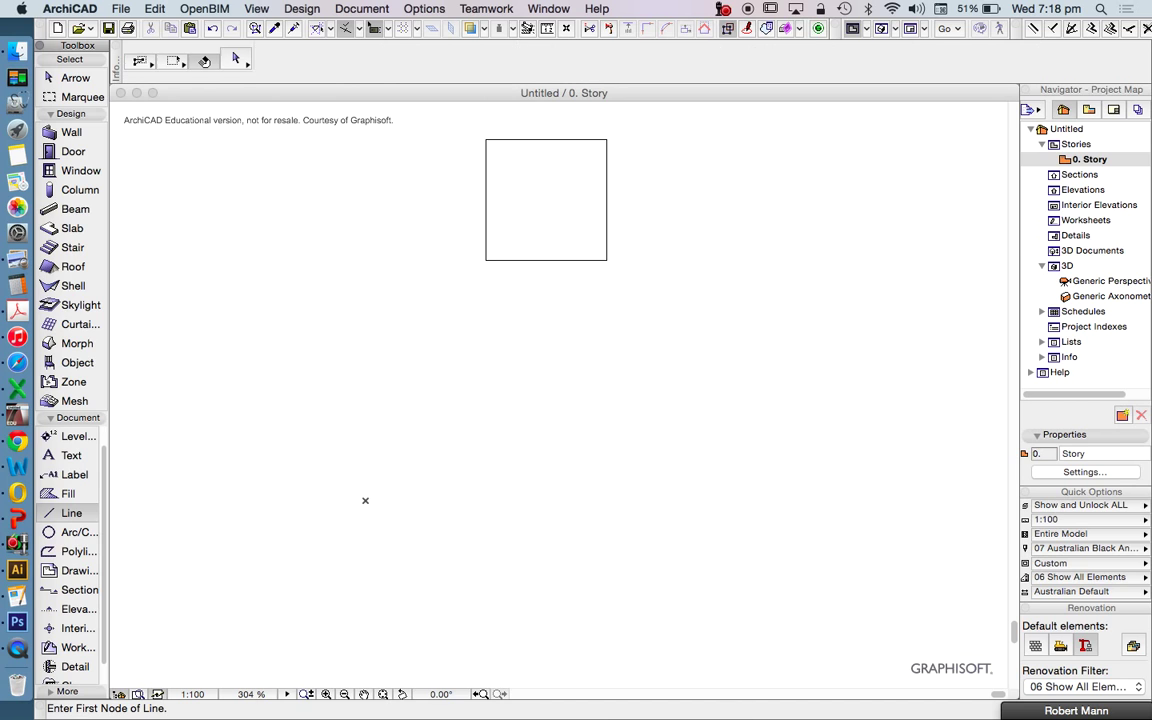
key(Escape)
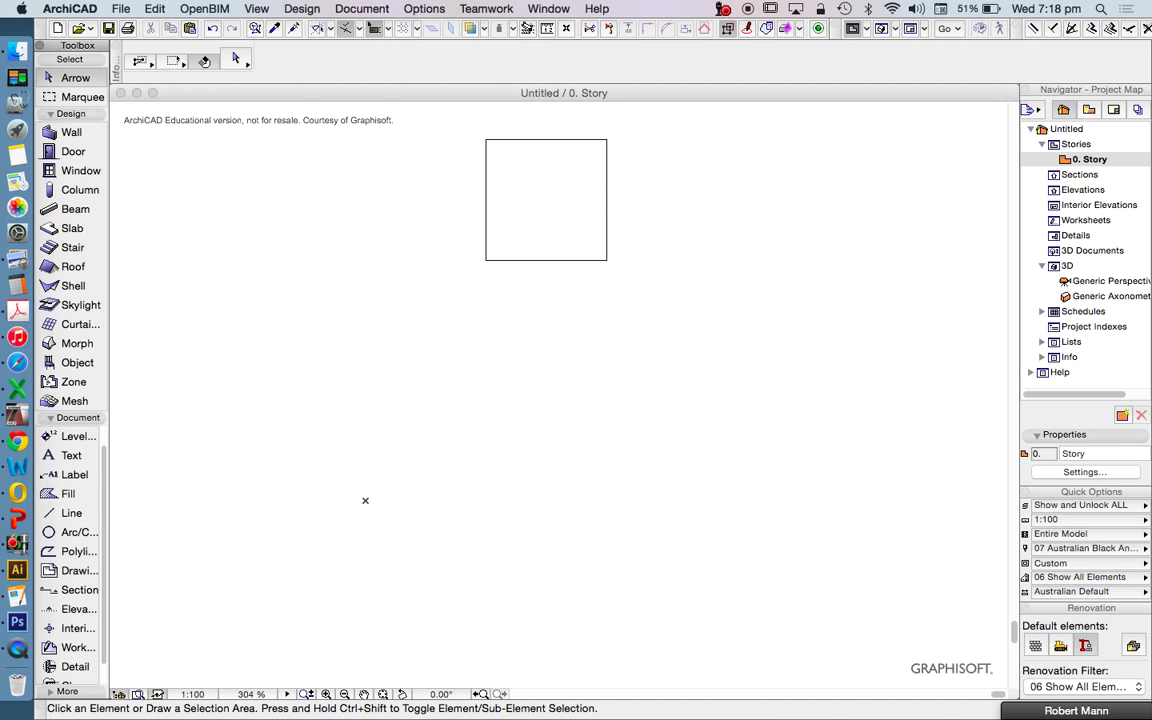
click(71, 512)
click(560, 433)
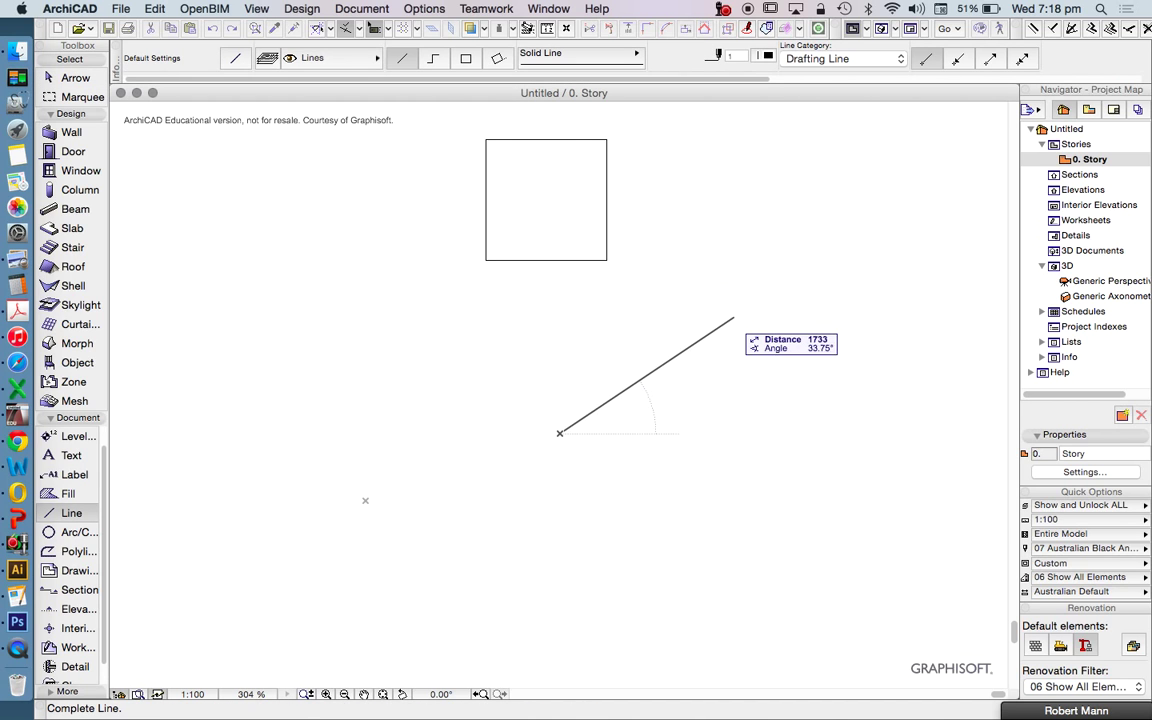
key(Escape)
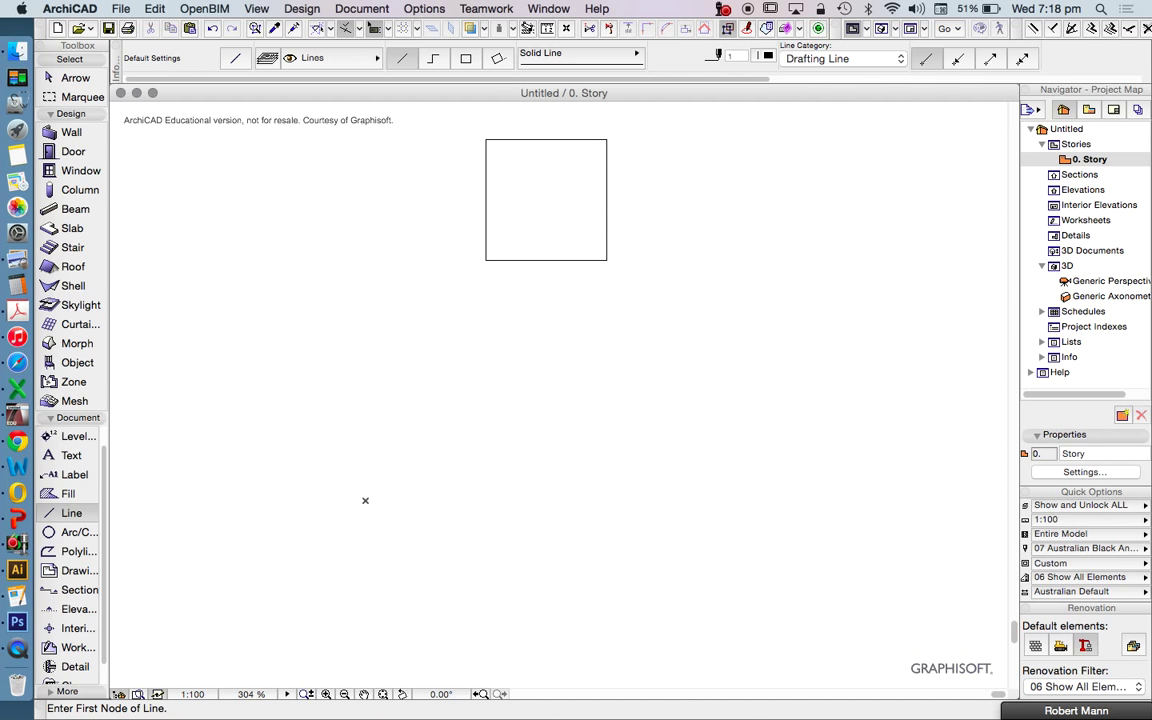
Step: Draw a diagonal line rising to the right below the square and remove it
click(545, 444)
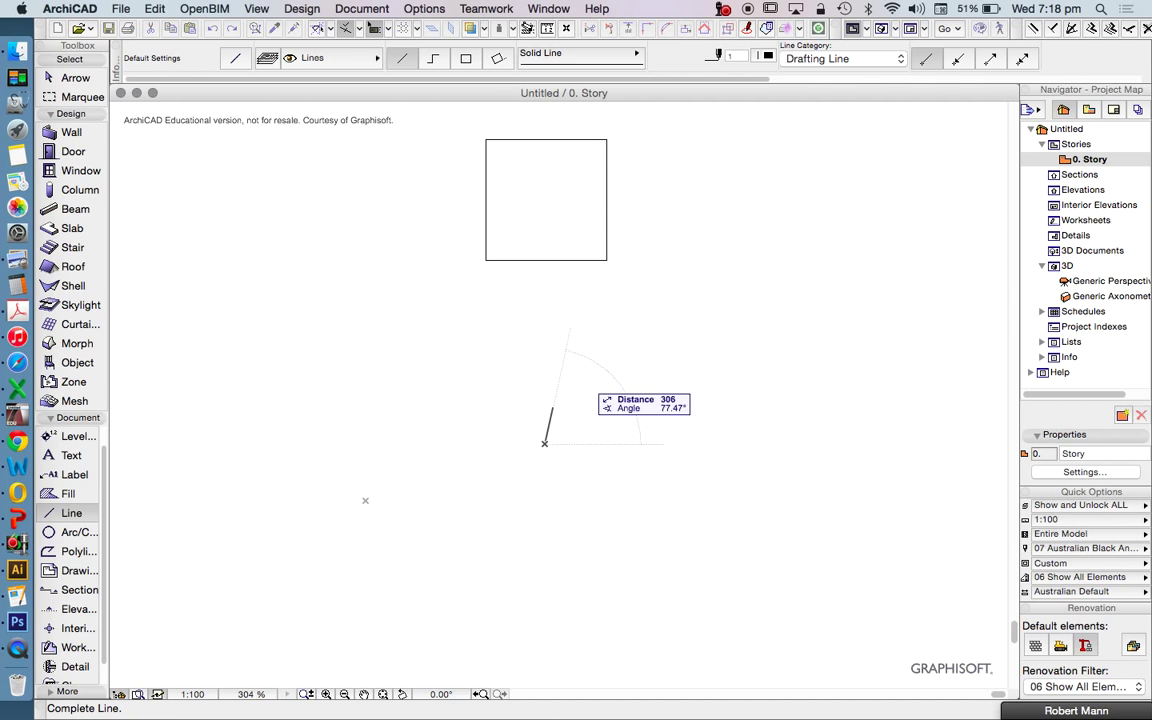
click(687, 312)
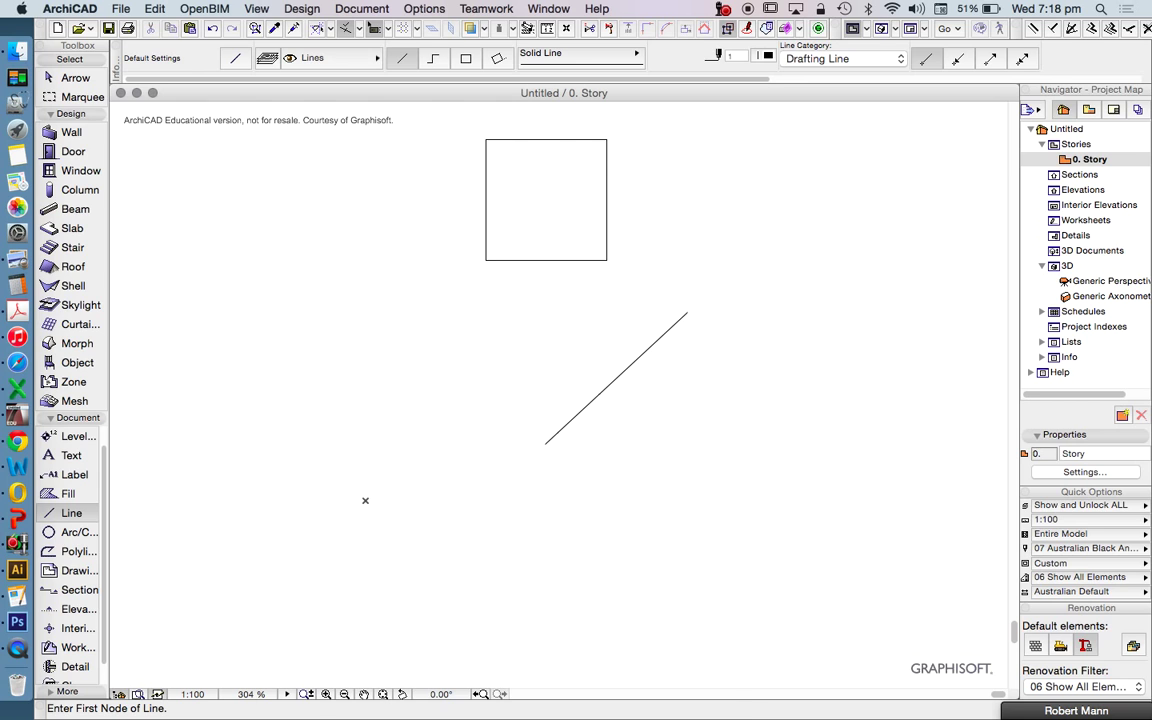
key(super+a)
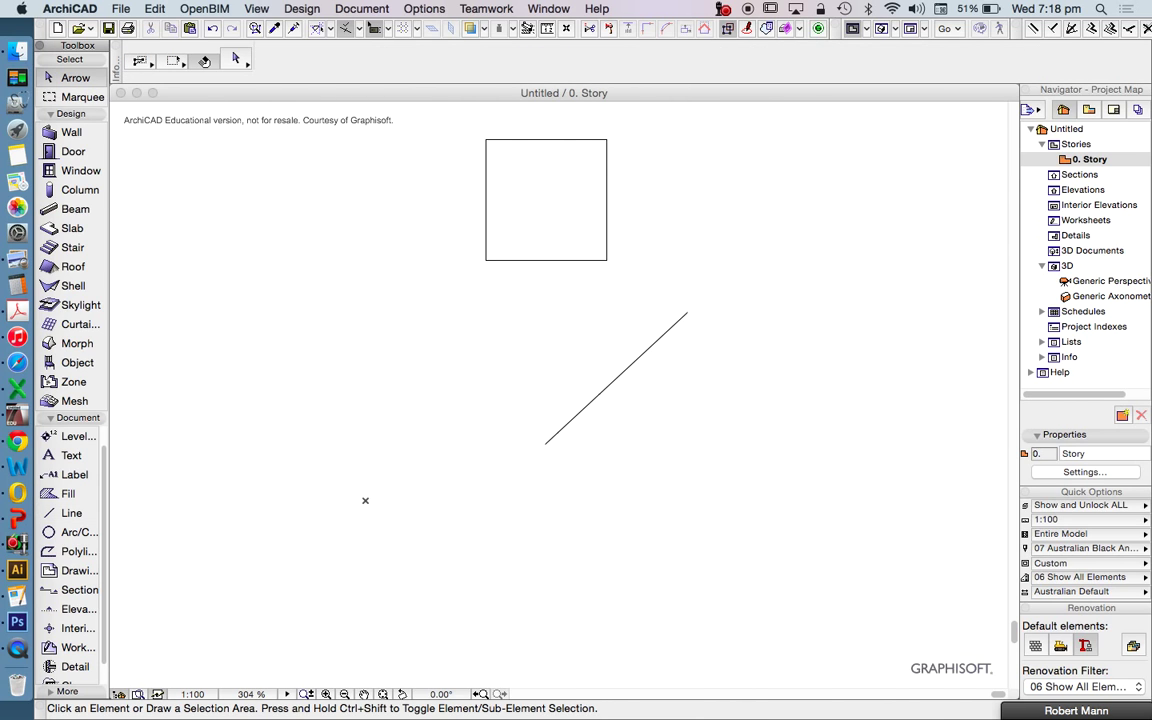
key(Delete)
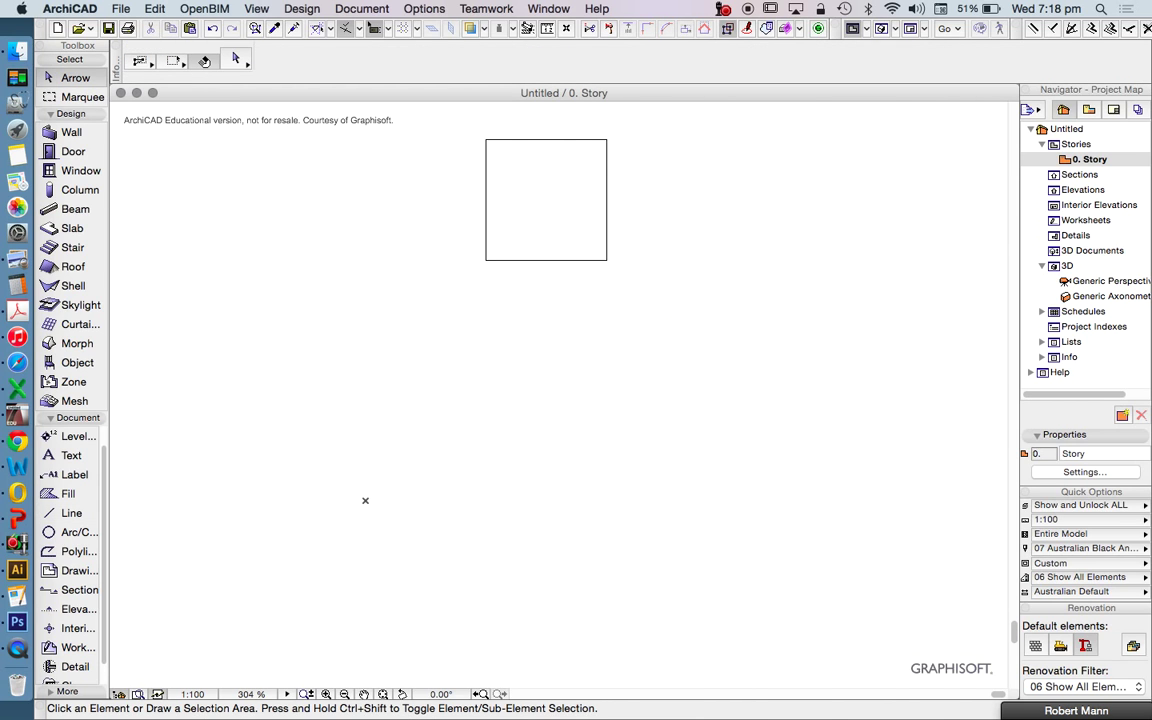
Step: Draw another, shallower diagonal line below the square with the Line tool and undo it
click(71, 512)
click(519, 440)
click(665, 348)
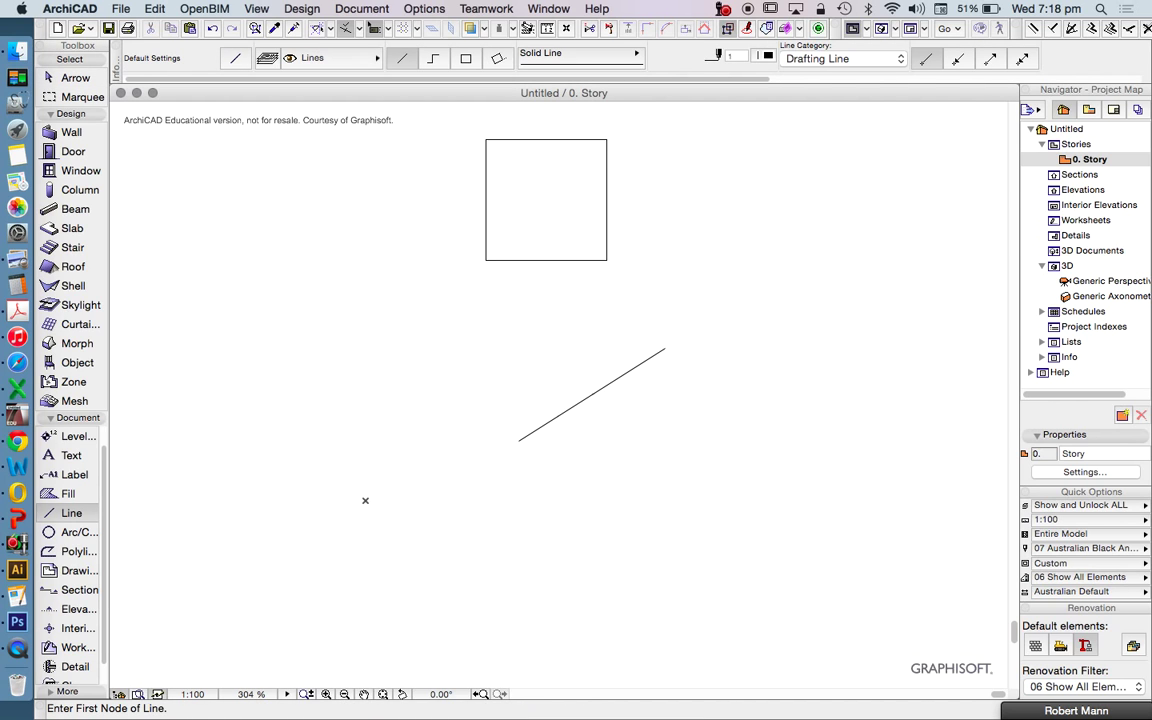
key(super+z)
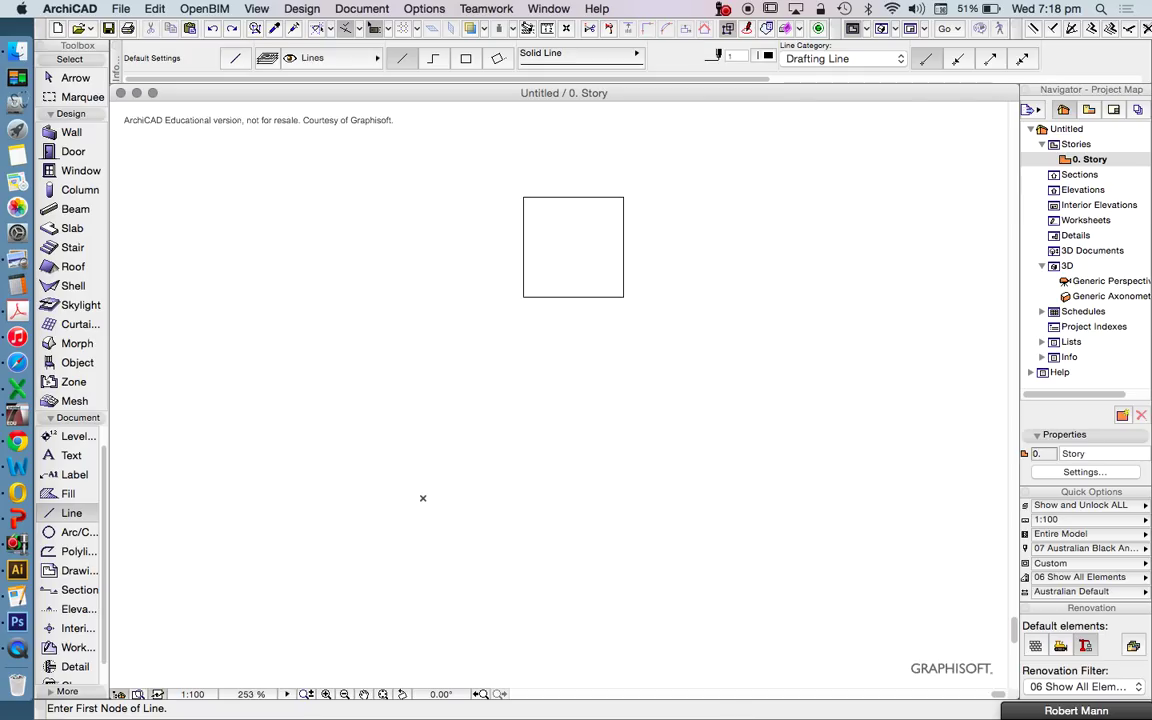
Step: Move the square's right line straight up by a bit more than a third of its length with the Arrow tool, and deselect it
scroll(421, 496, up, 5)
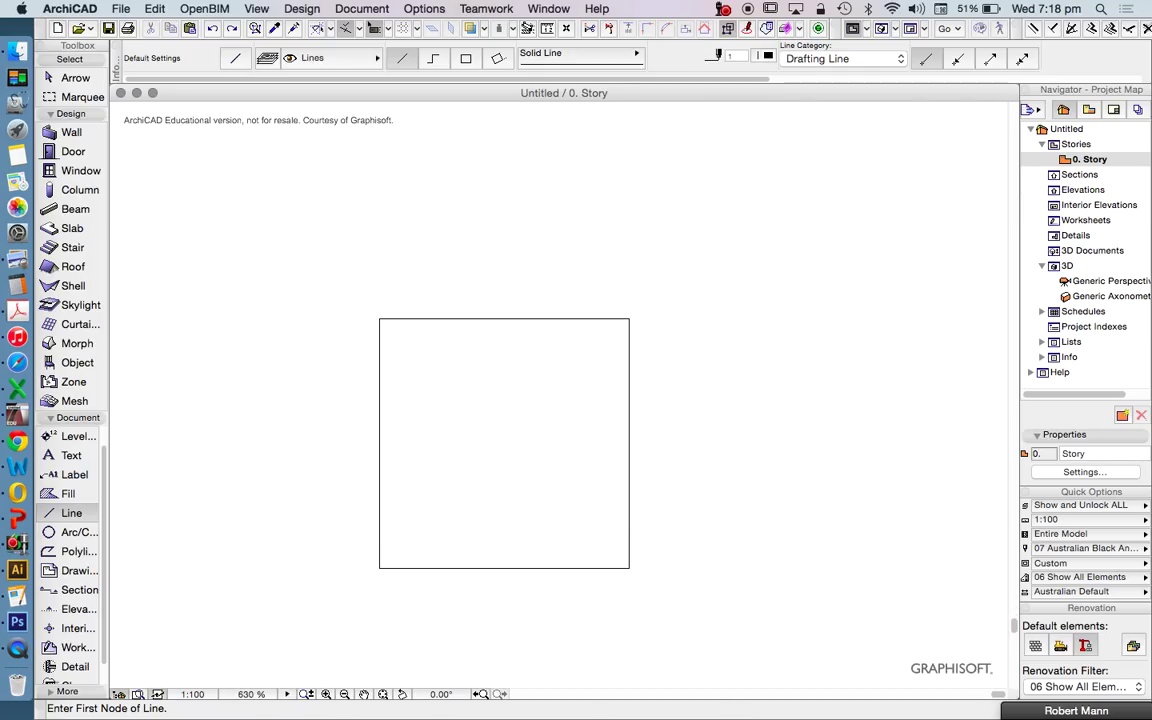
key(shift+F1)
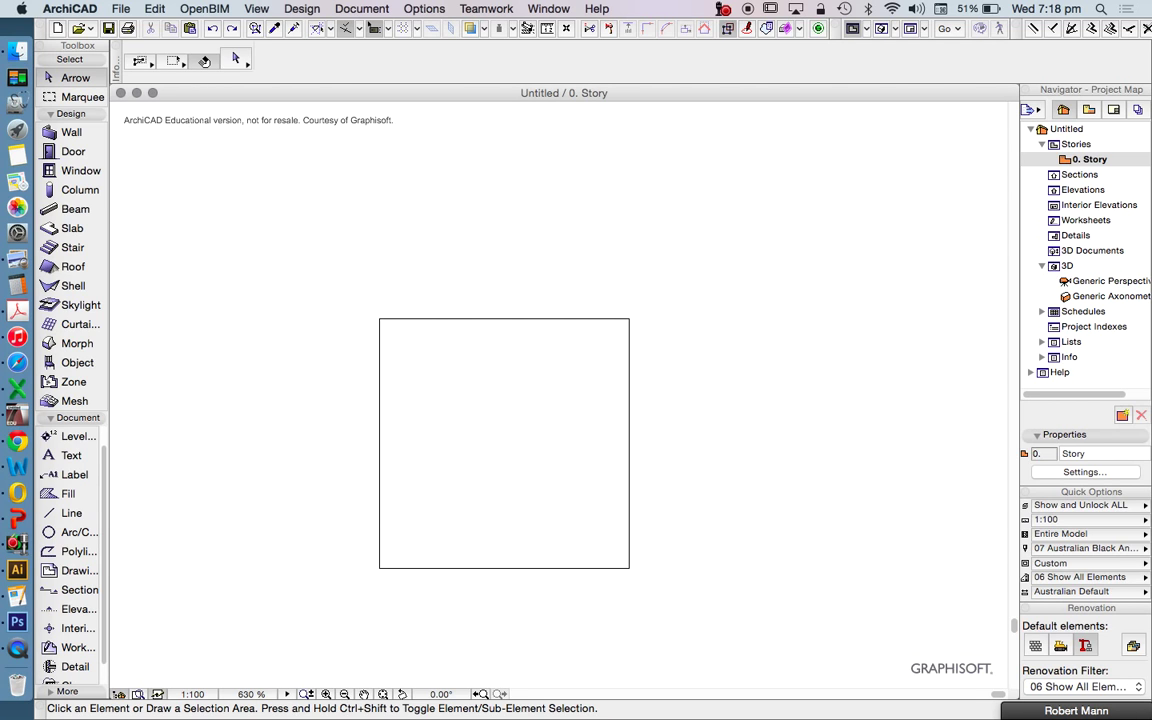
click(629, 442)
drag(629, 322, 629, 225)
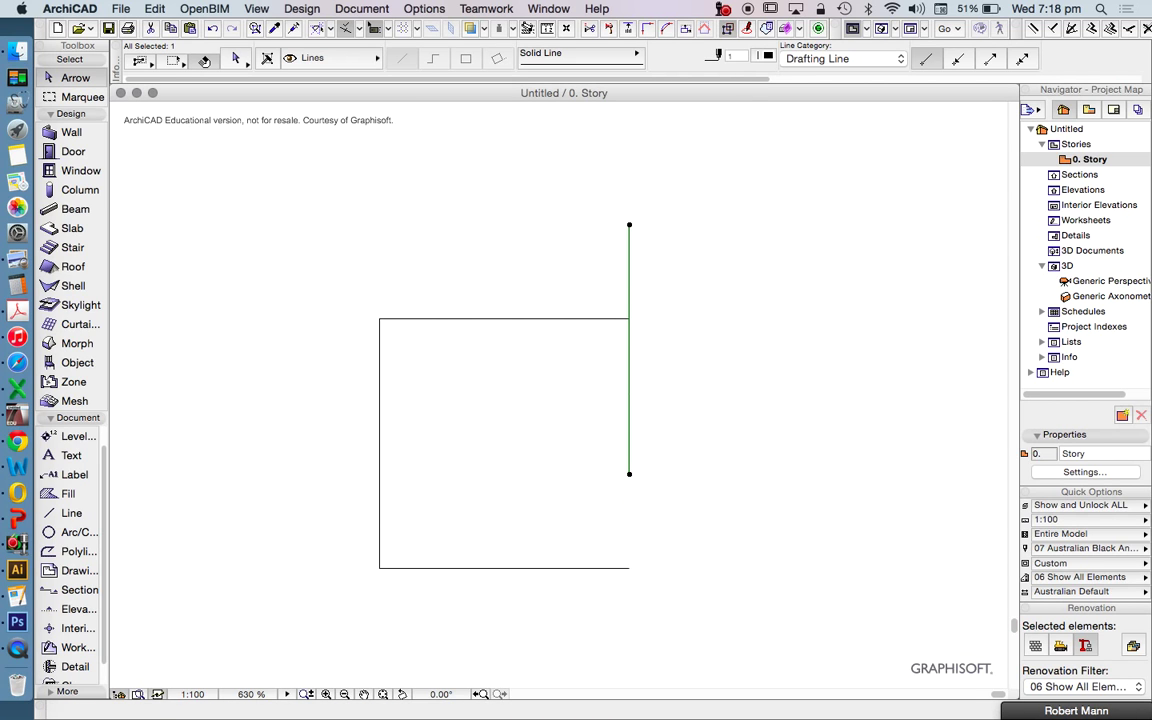
key(Escape)
Step: Stretch the right end of the square's top line horizontally past the shifted vertical line, and clear the selection
click(500, 318)
click(629, 318)
click(530, 127)
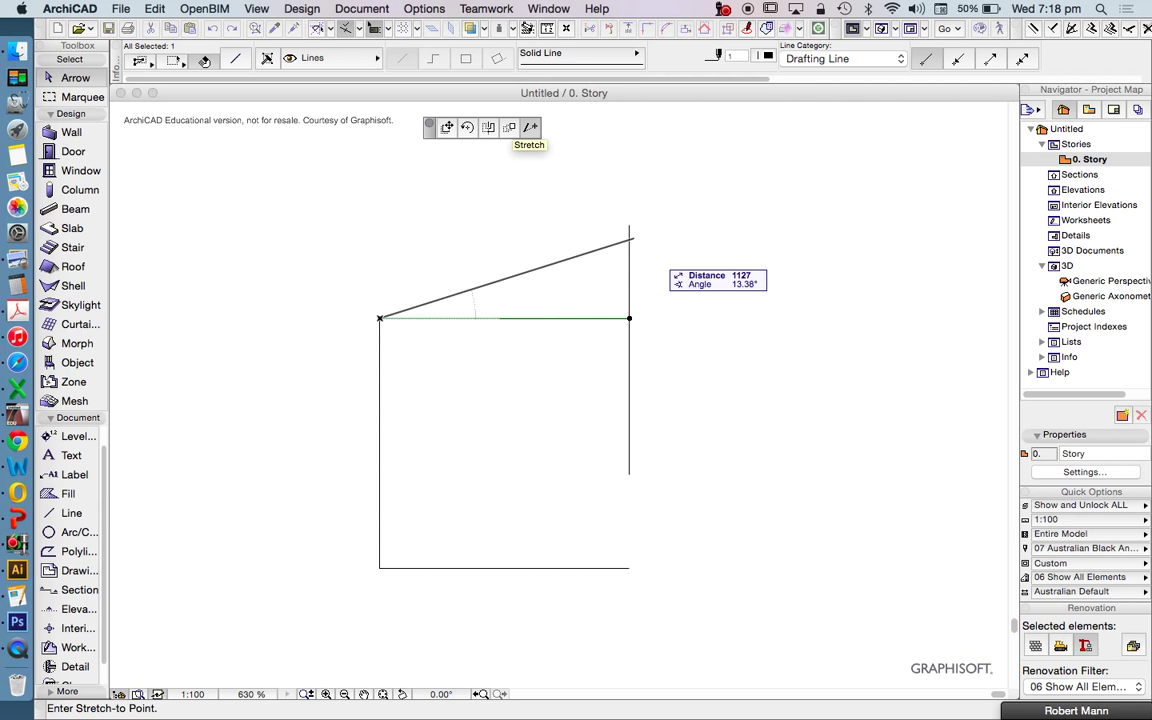
click(705, 318)
key(Escape)
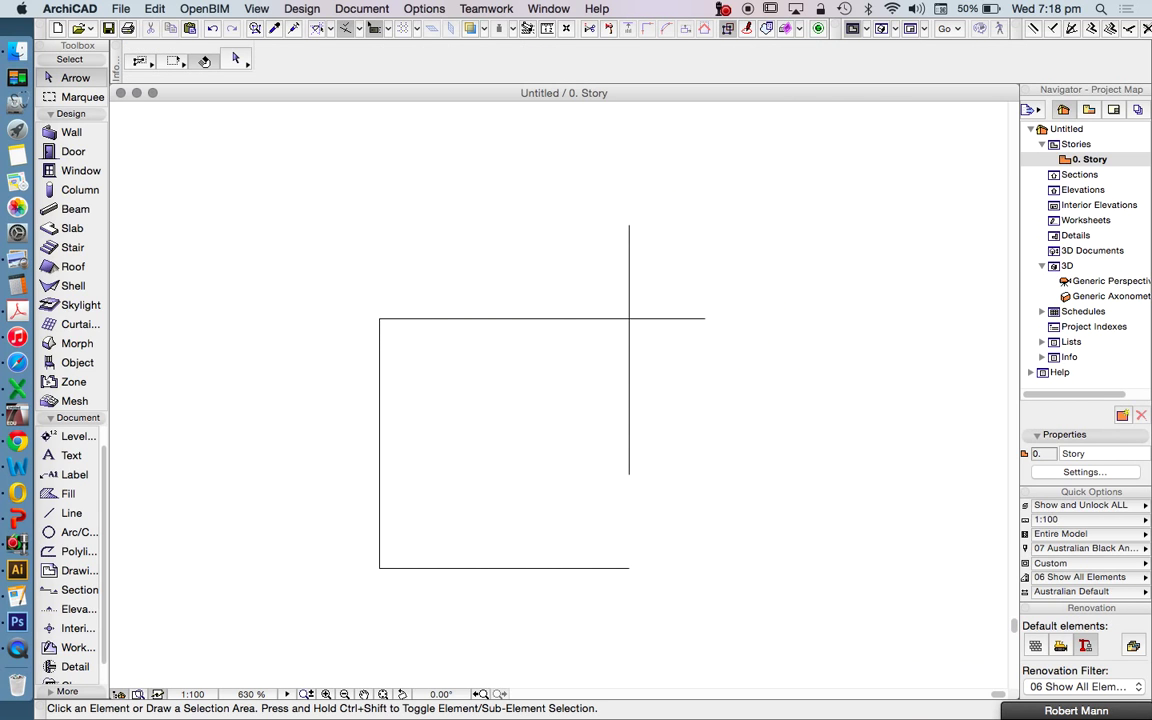
Step: Select the right and bottom lines with a rectangle across the open lower-right corner and join them with Intersect
scroll(630, 245, down, 3)
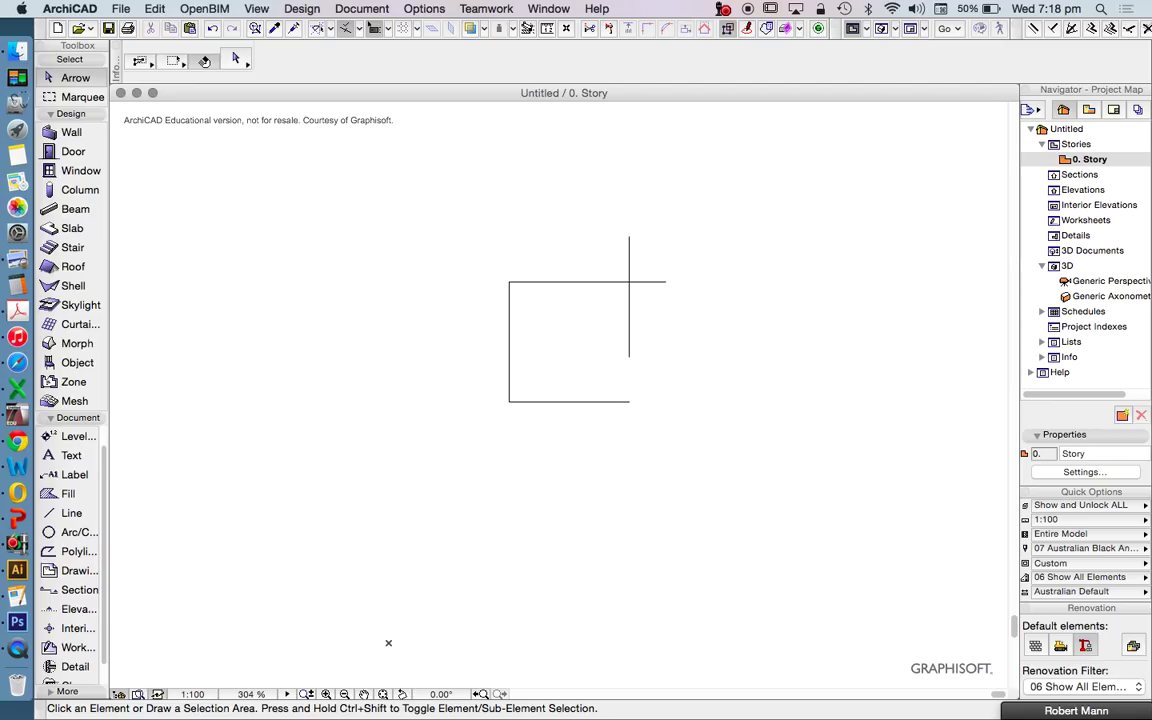
scroll(624, 282, up, 2)
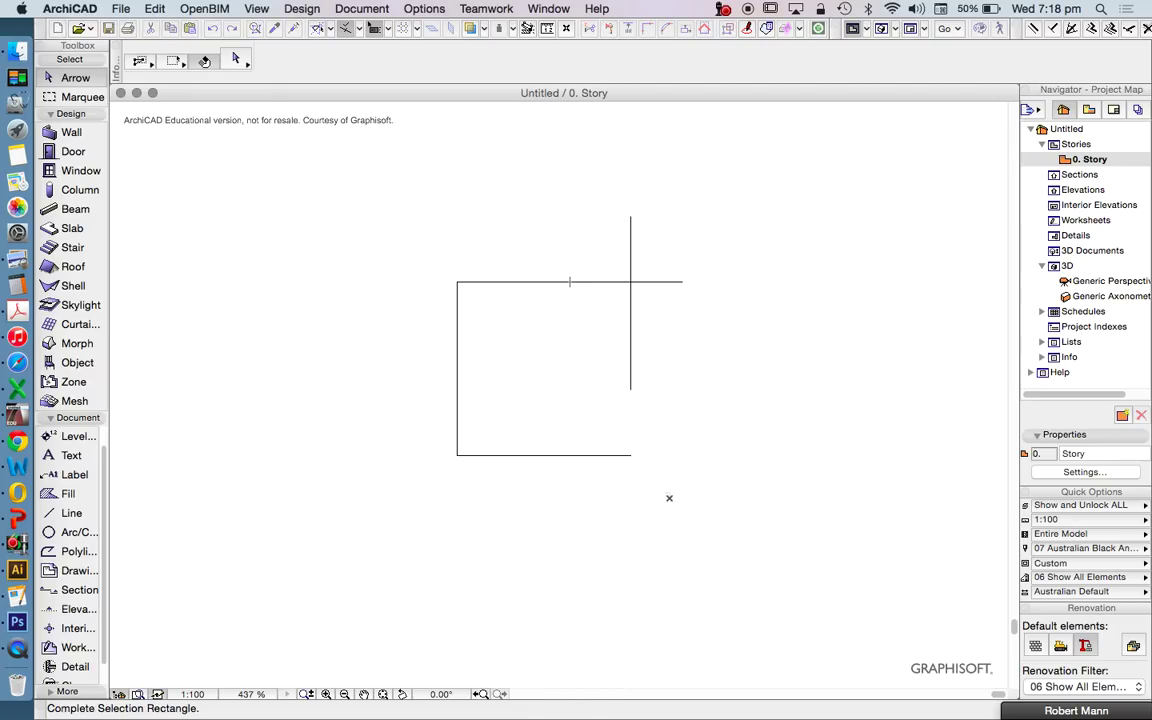
drag(668, 496, 581, 353)
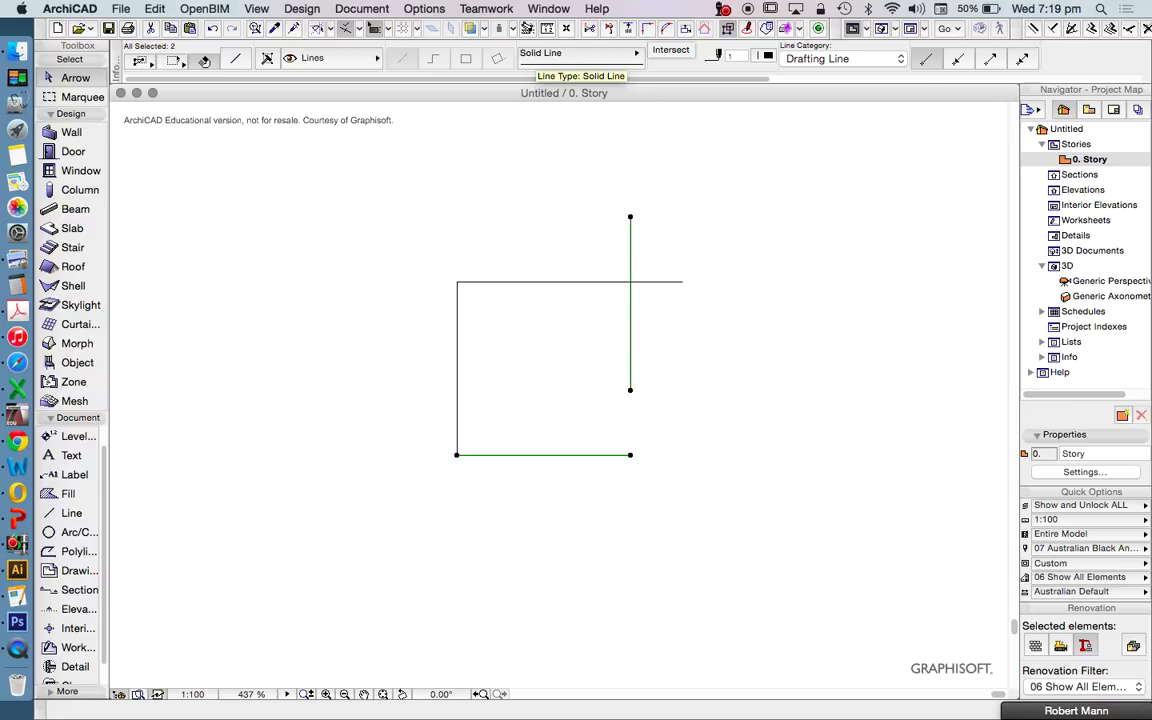
click(670, 49)
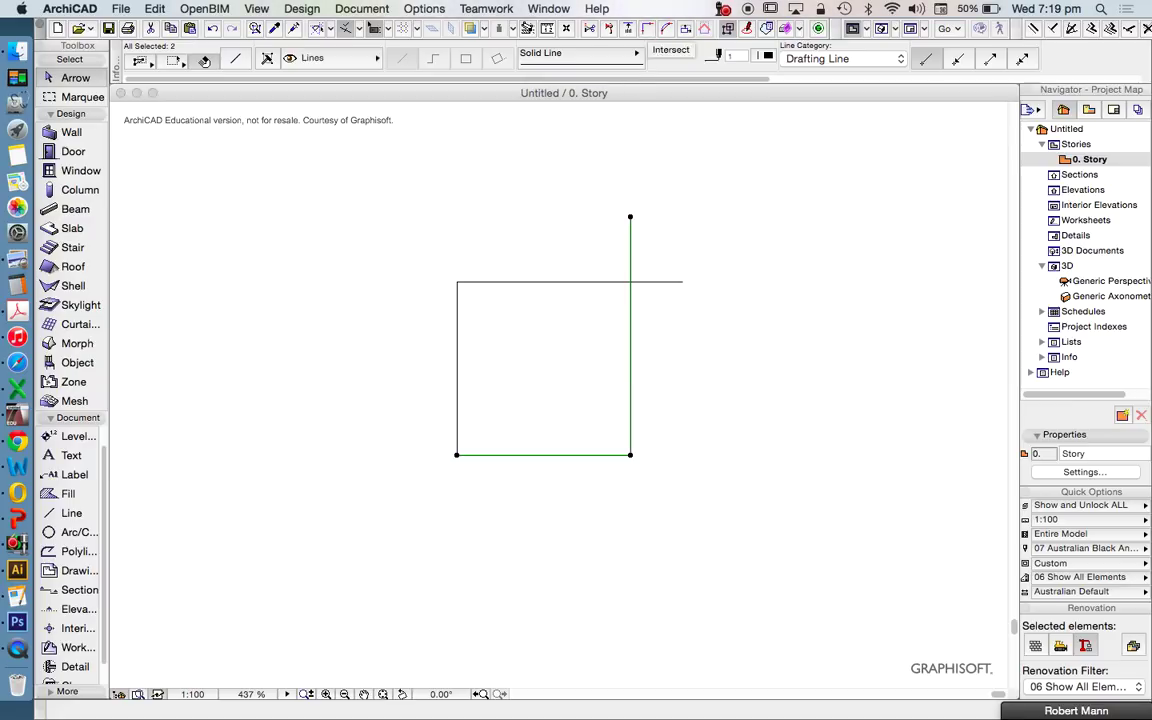
Step: Undo the Intersect join at the square's lower-right corner and clear the selection
key(Escape)
scroll(590, 507, up, 2)
scroll(619, 426, down, 3)
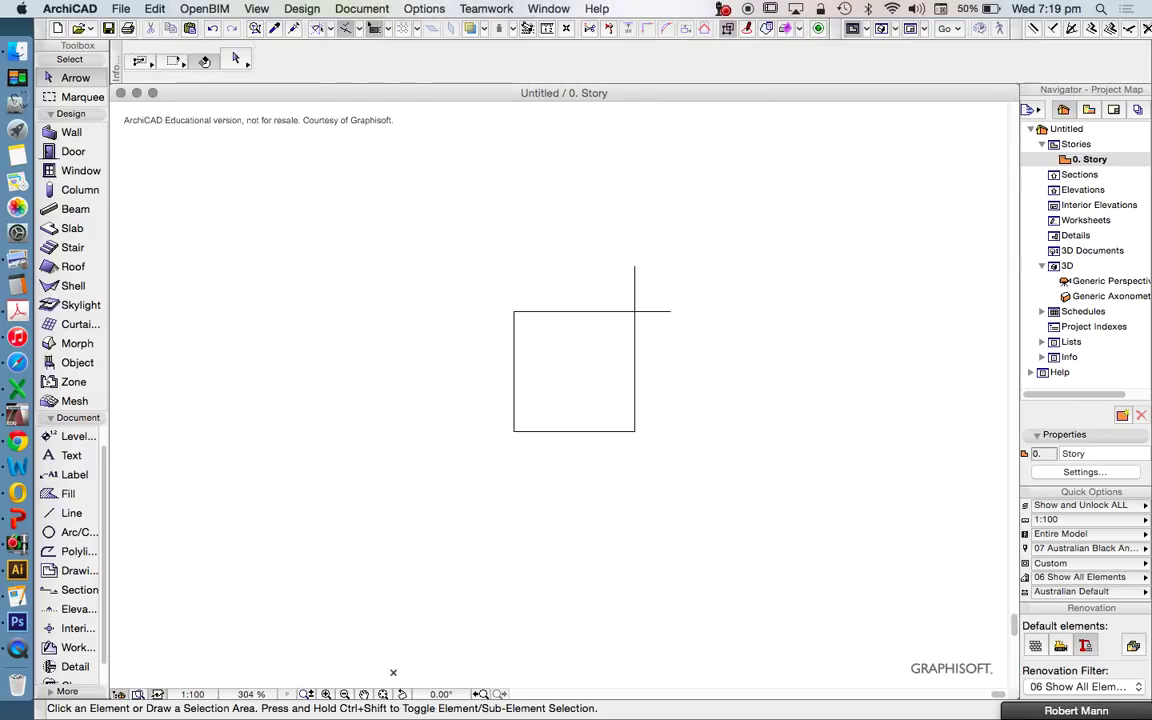
key(super+a)
key(Escape)
Step: Stretch the lower end of the square's right line straight down to the bottom line's end, and deselect it
scroll(642, 444, up, 3)
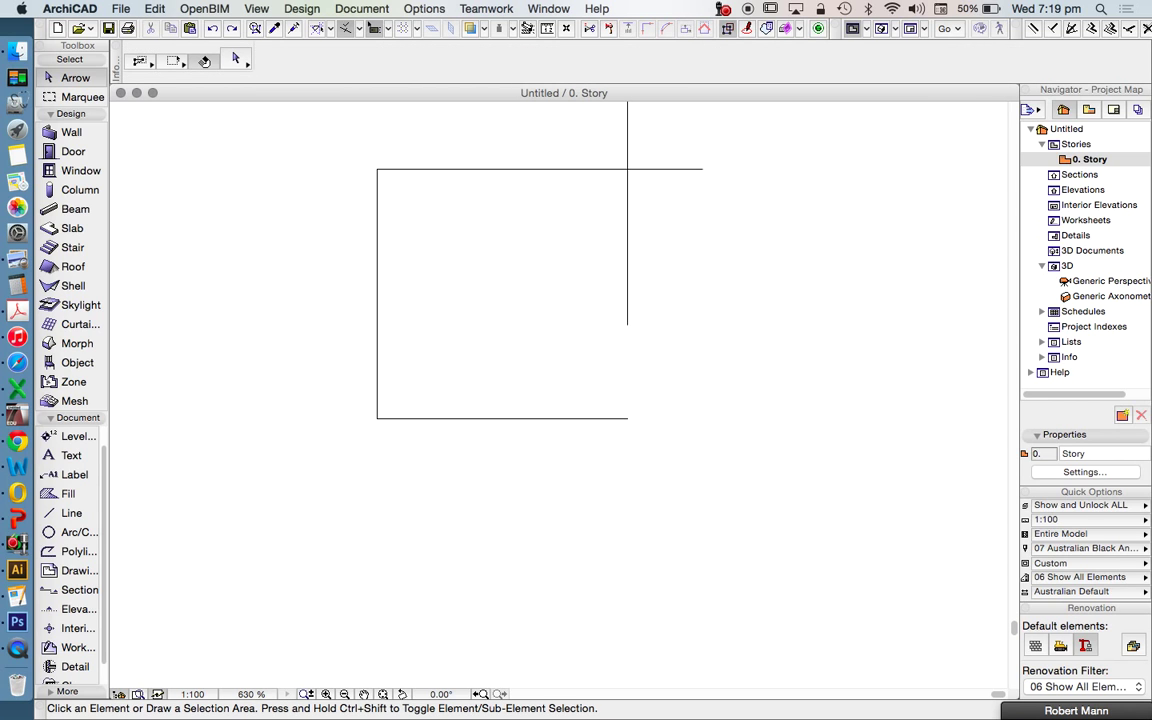
click(627, 322)
click(627, 324)
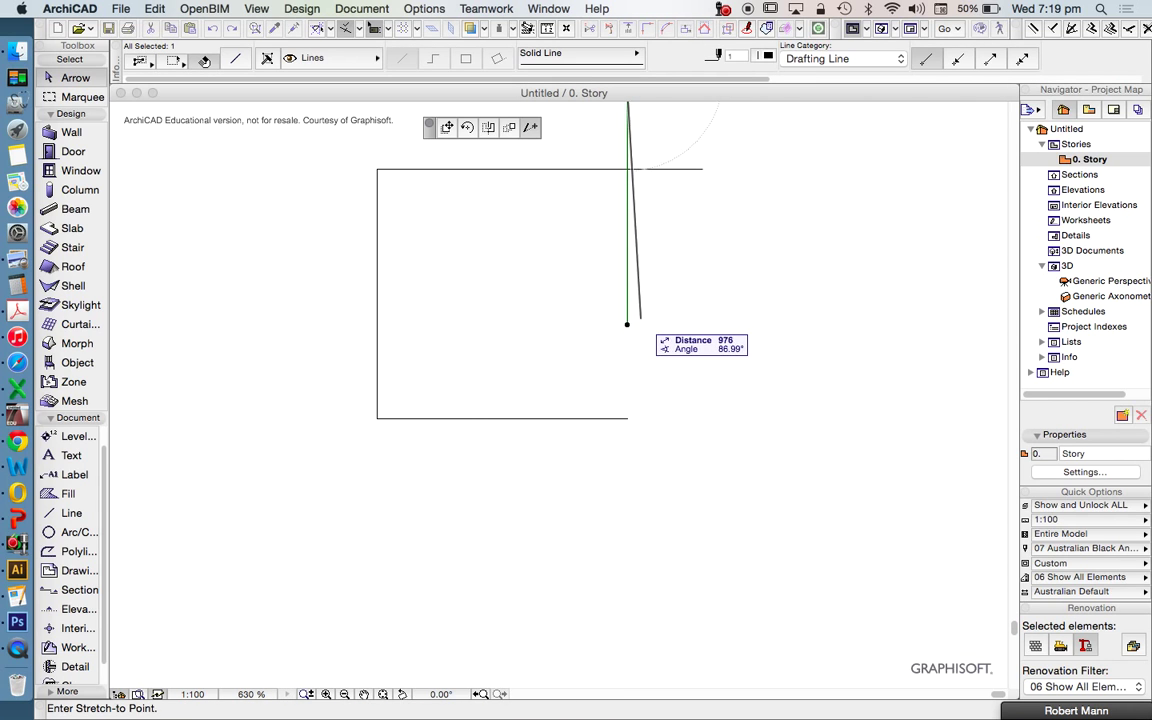
scroll(640, 318, down, 2)
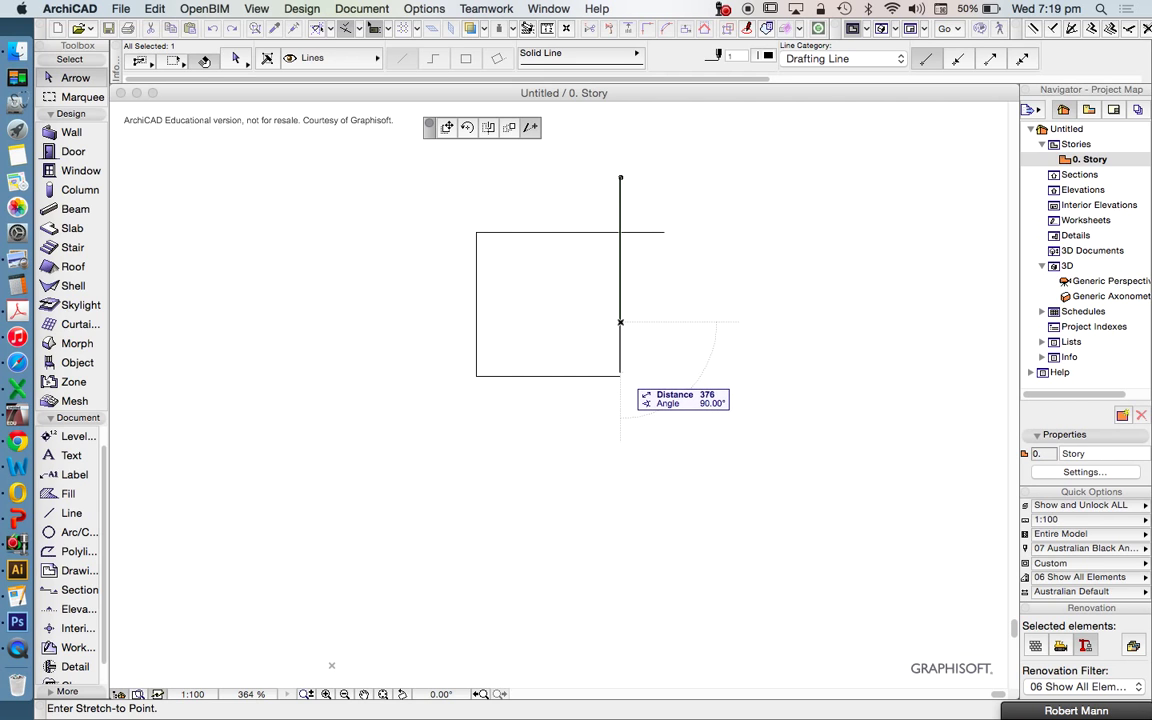
click(620, 322)
key(Escape)
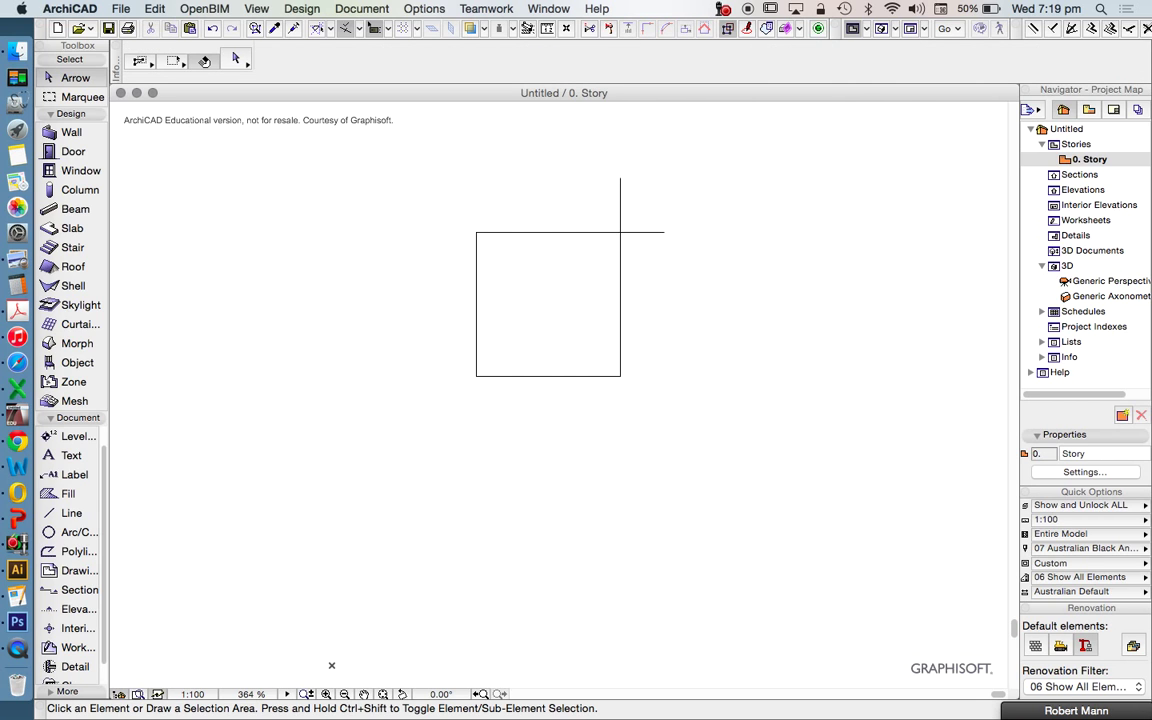
Step: Select the crossing top and right lines, try Intersect on their upper-right corner, undo it and deselect
scroll(638, 172, up, 3)
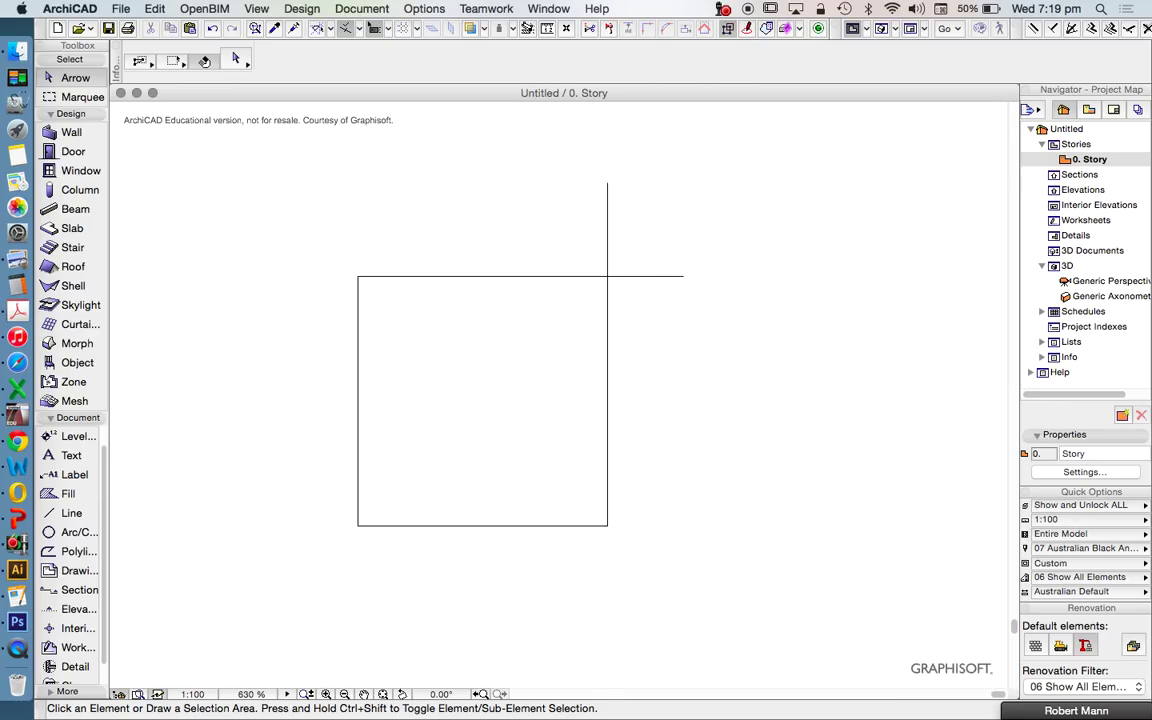
drag(645, 205, 604, 246)
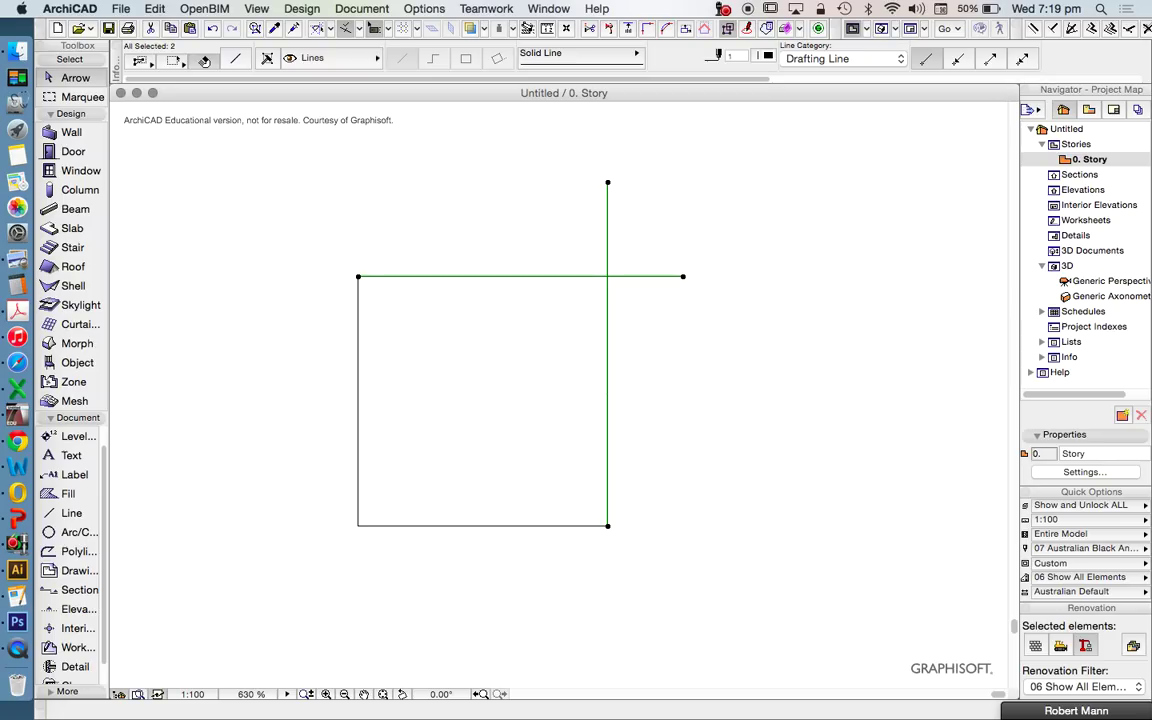
click(583, 27)
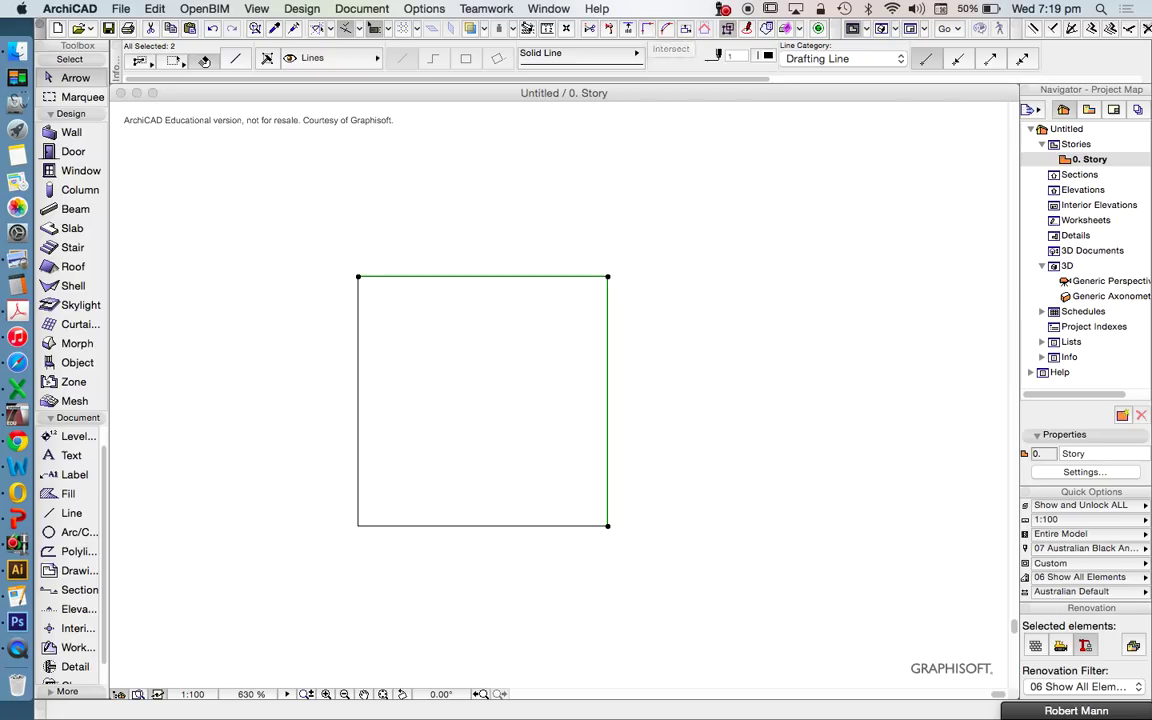
key(super+z)
key(Escape)
Step: Stretch the overshooting ends of the right and top lines back to their crossing point at the upper-right corner
click(607, 185)
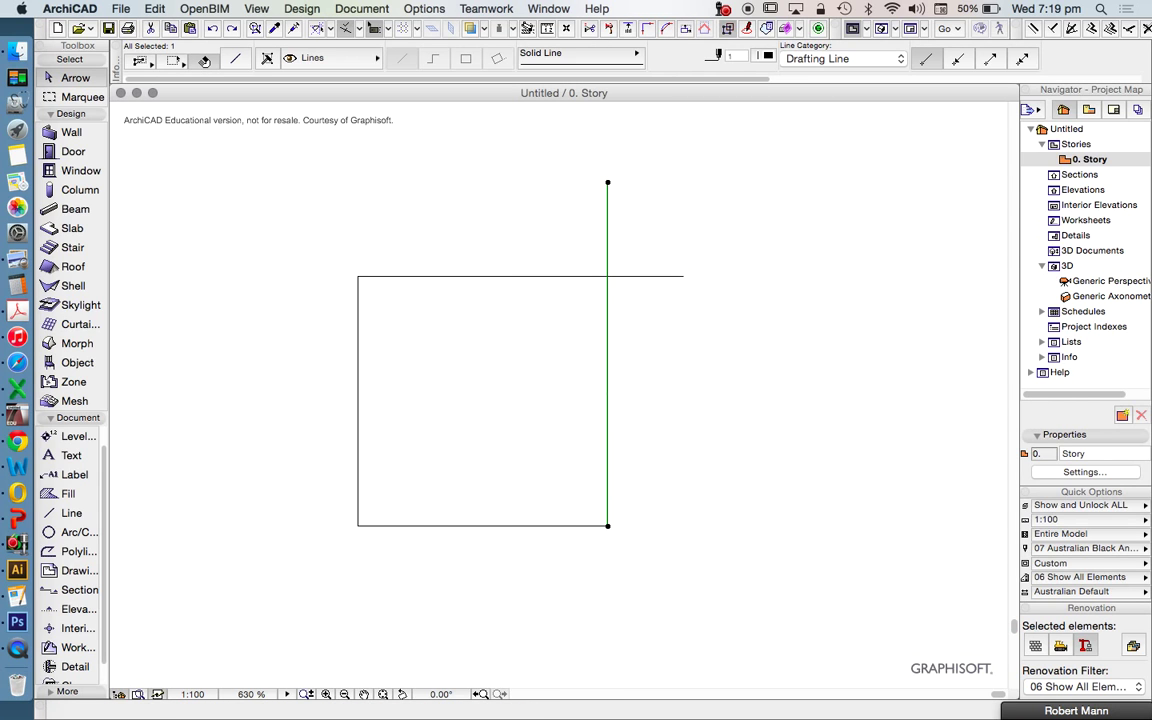
click(607, 183)
click(607, 276)
click(682, 276)
click(682, 276)
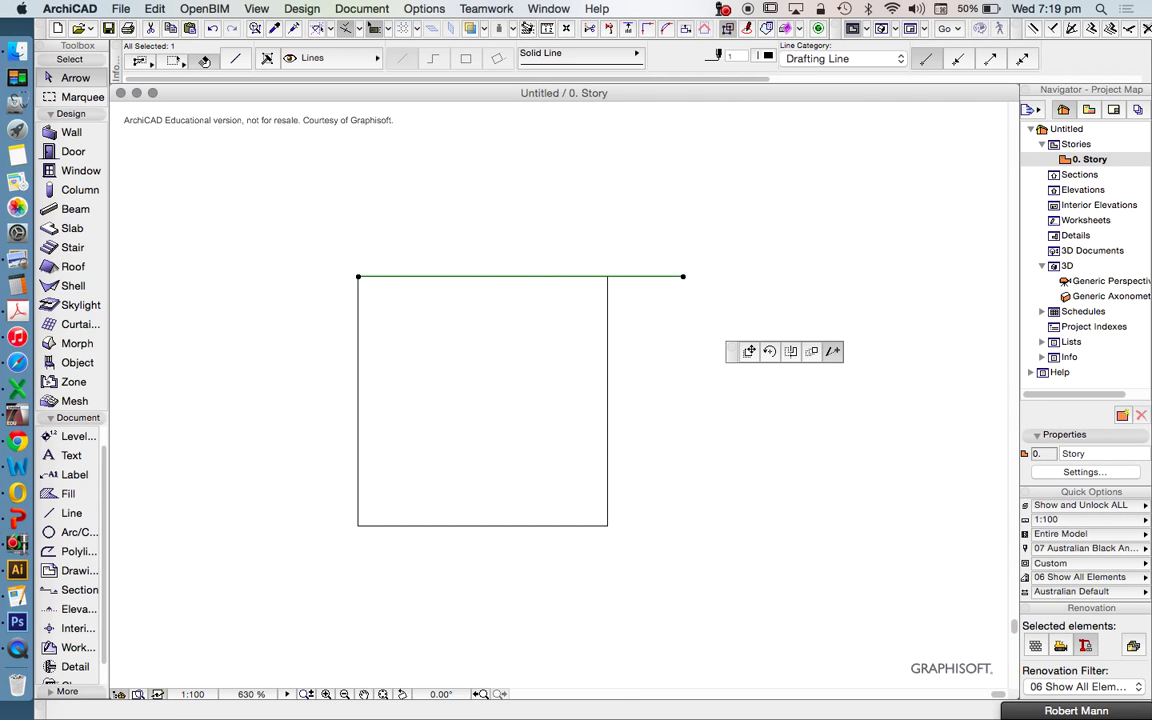
click(607, 276)
key(Escape)
Step: Undo both end stretches at the upper-right corner and clear the selection
key(super+z)
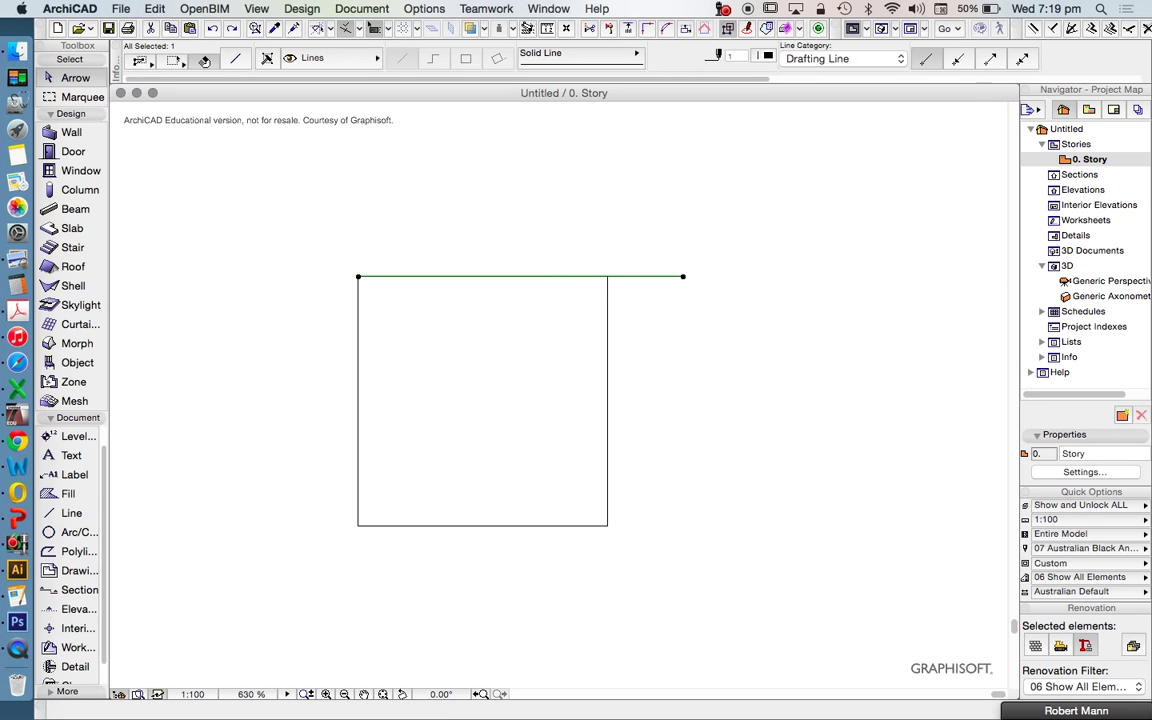
key(super+z)
key(Escape)
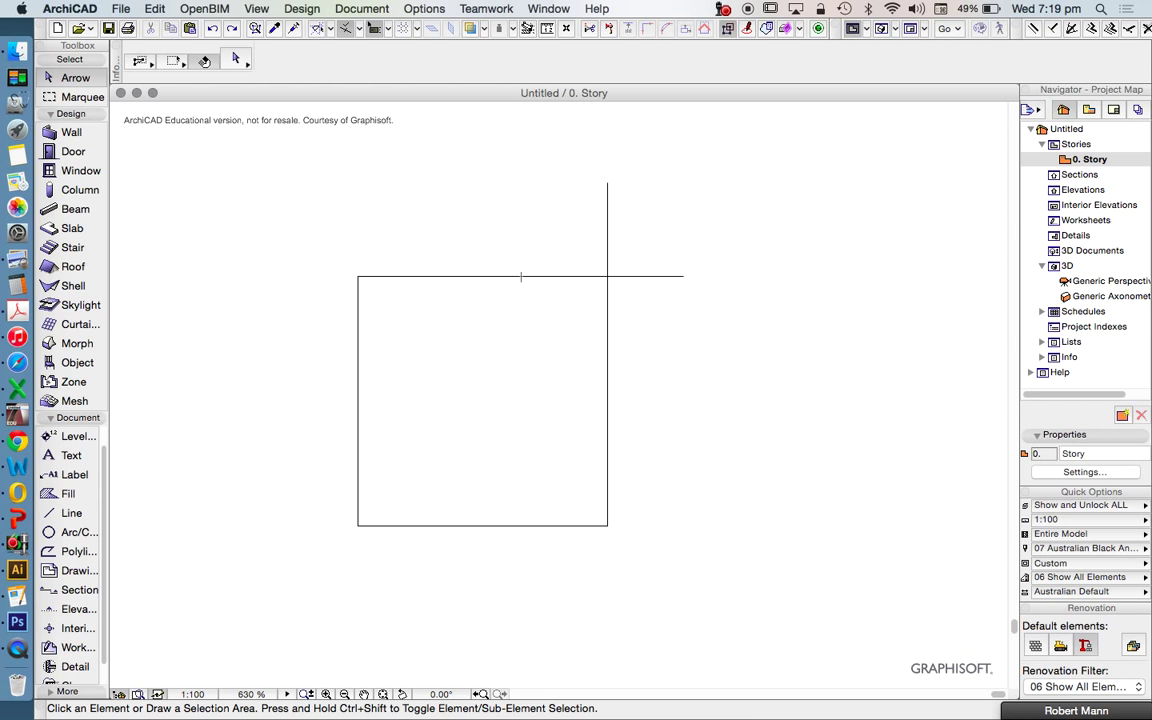
Step: Trim the top and right lines' overshoots beyond the upper-right corner, undo both trims and deselect
ctrl+click(645, 276)
ctrl+click(607, 230)
key(super+z)
key(super+z)
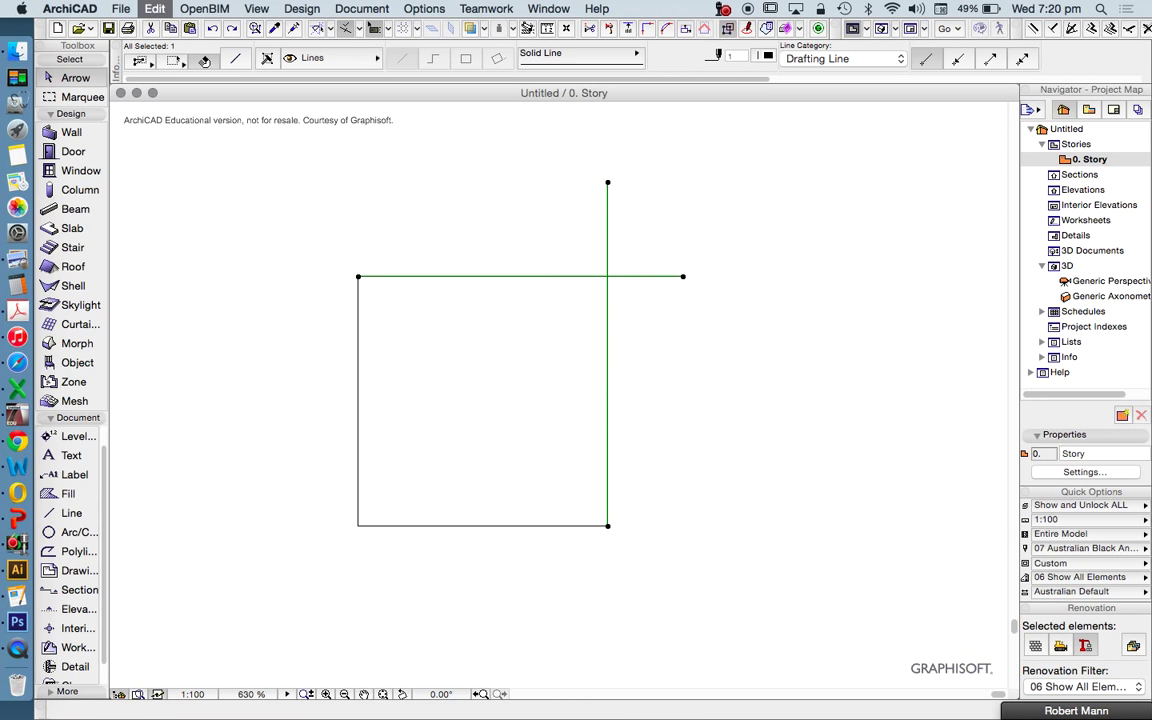
key(Escape)
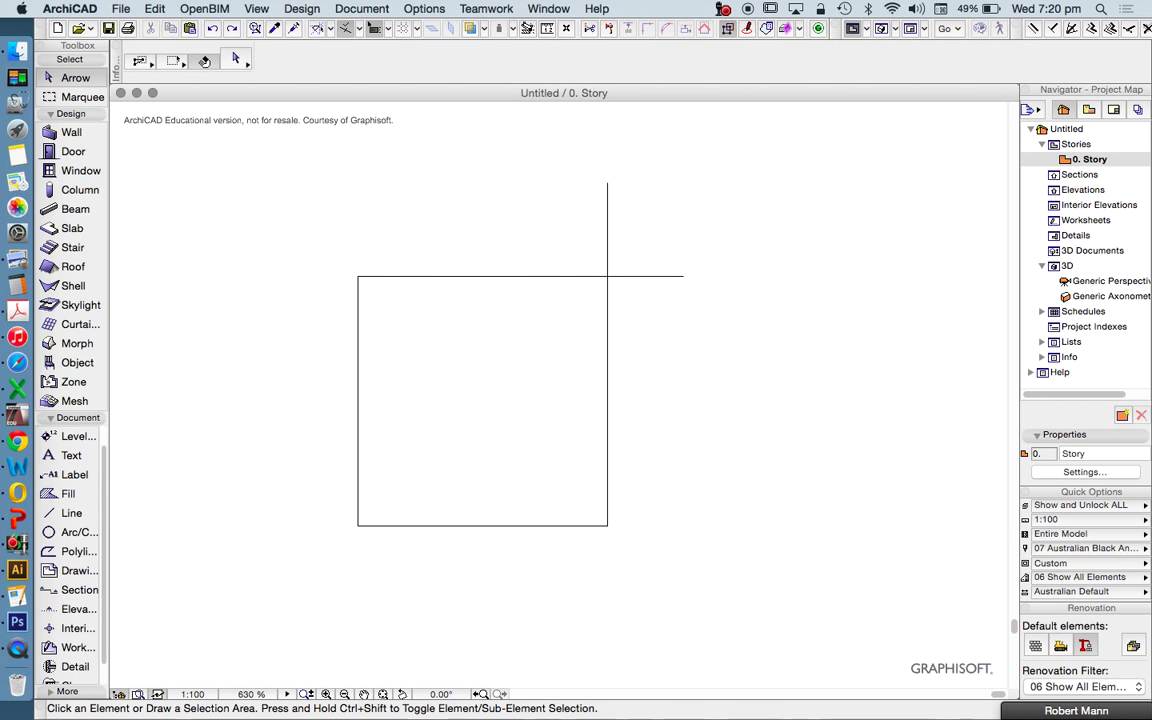
Step: Split the top and right lines with a short diagonal split line from their crossing, and delete the two overshooting pieces
click(709, 316)
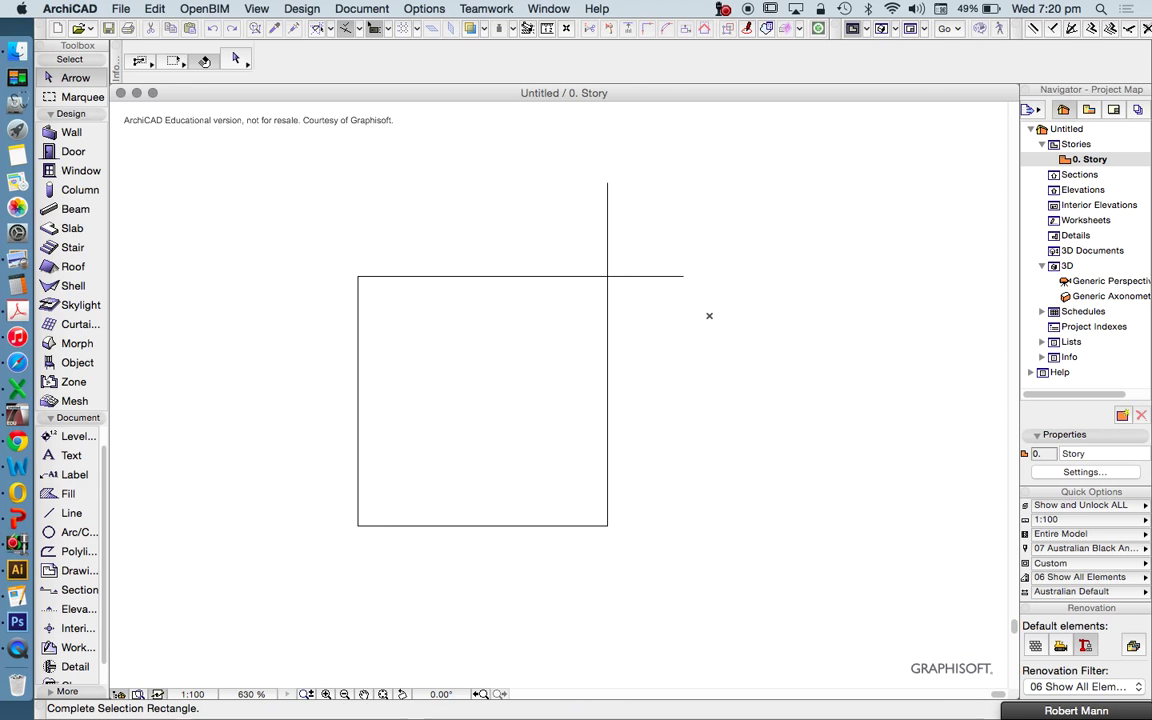
click(640, 204)
shift+click(607, 195)
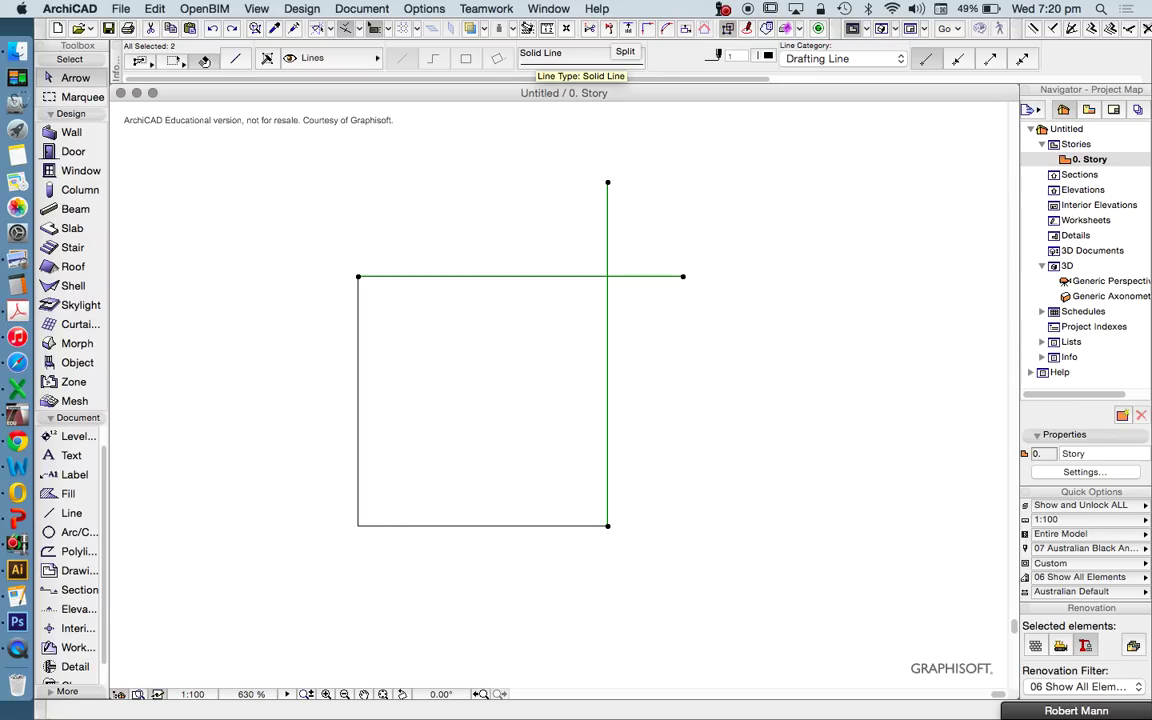
click(608, 28)
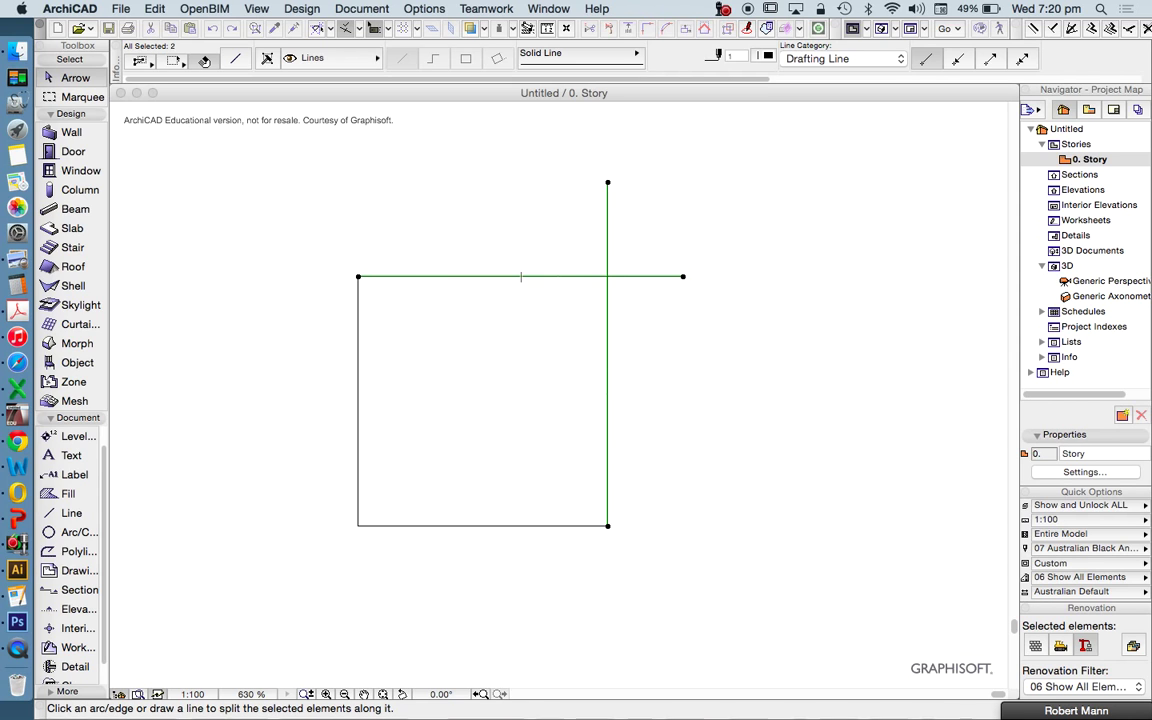
click(607, 276)
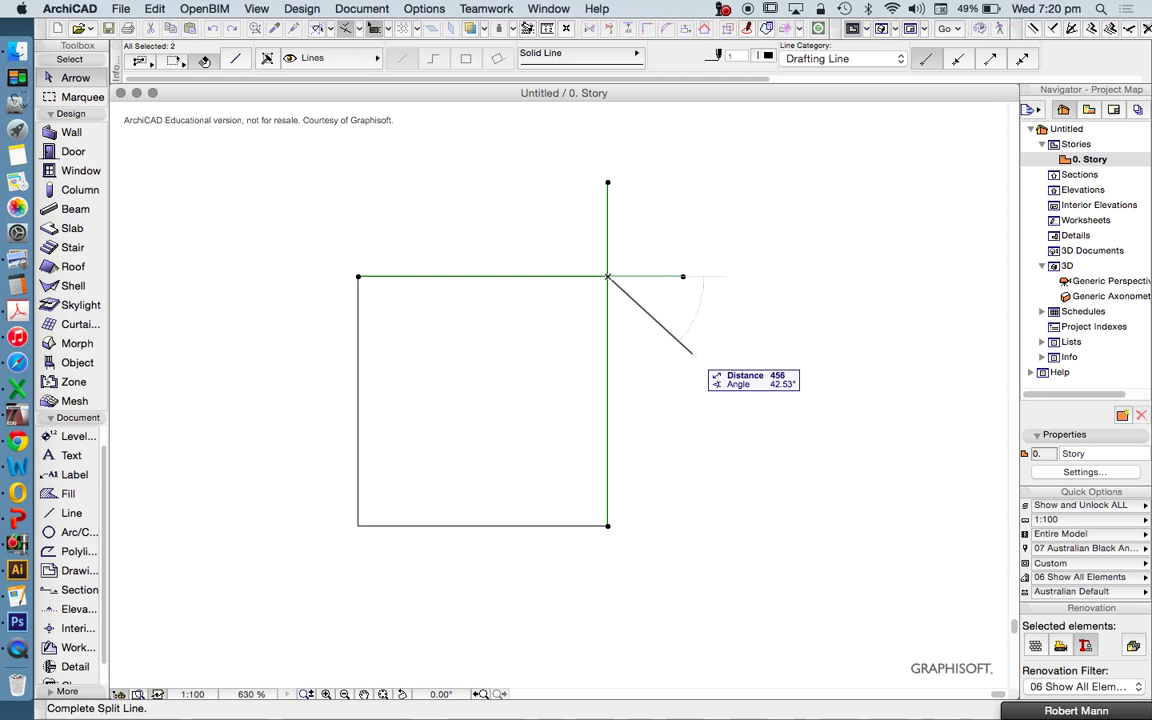
click(691, 350)
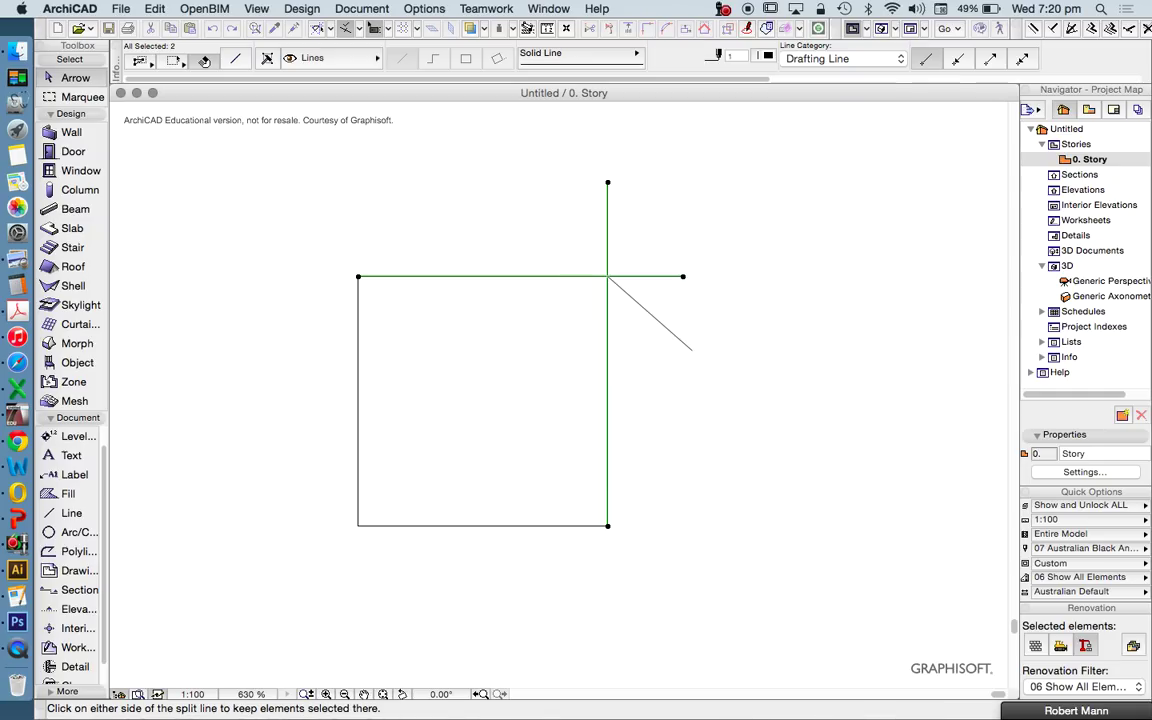
click(680, 240)
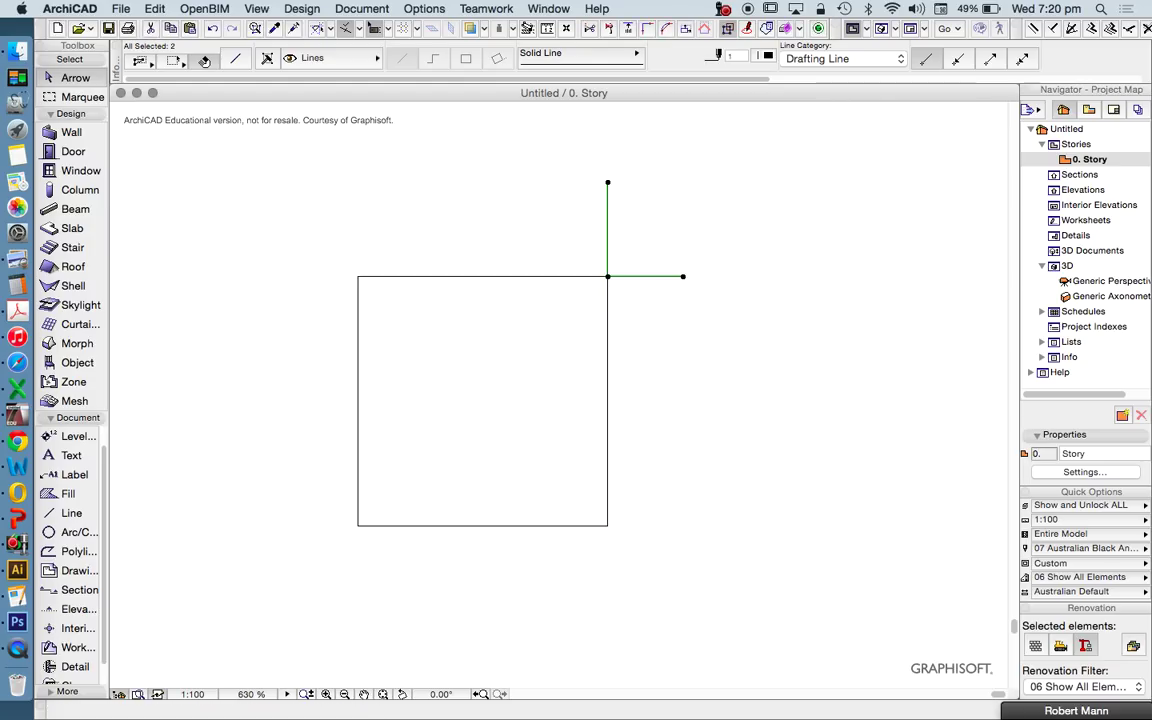
key(Delete)
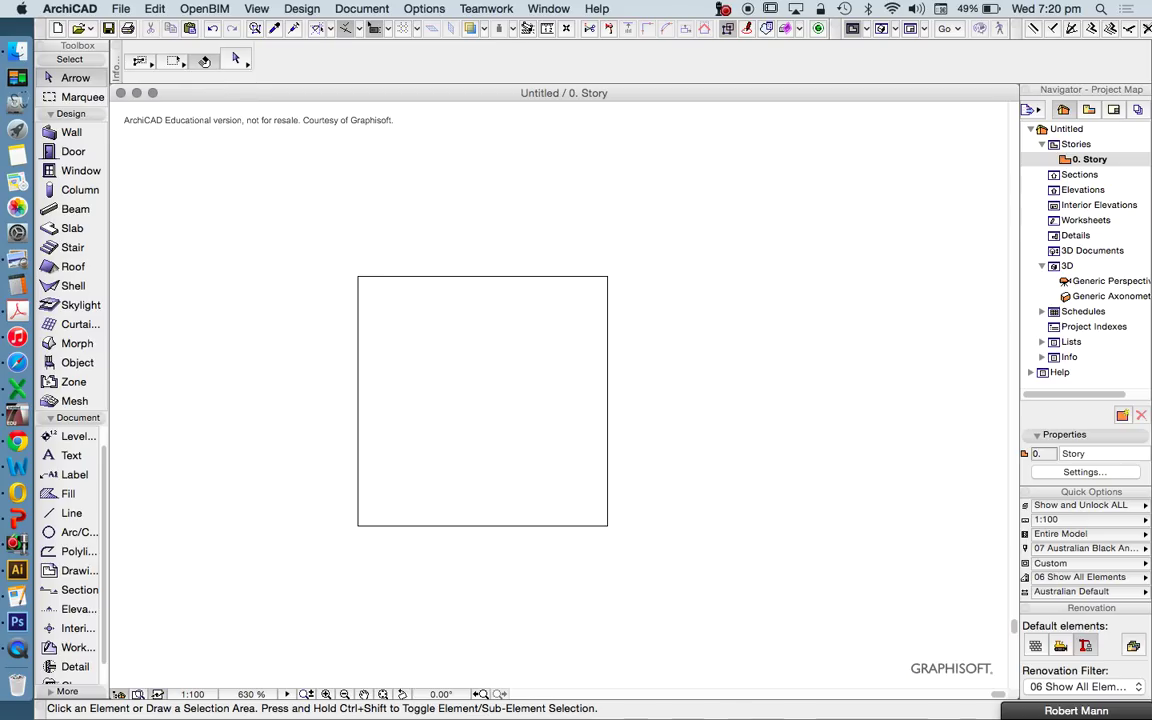
Step: Draw a horizontal line above the square from over its left edge, about one and a half times the square's width
scroll(675, 287, down, 2)
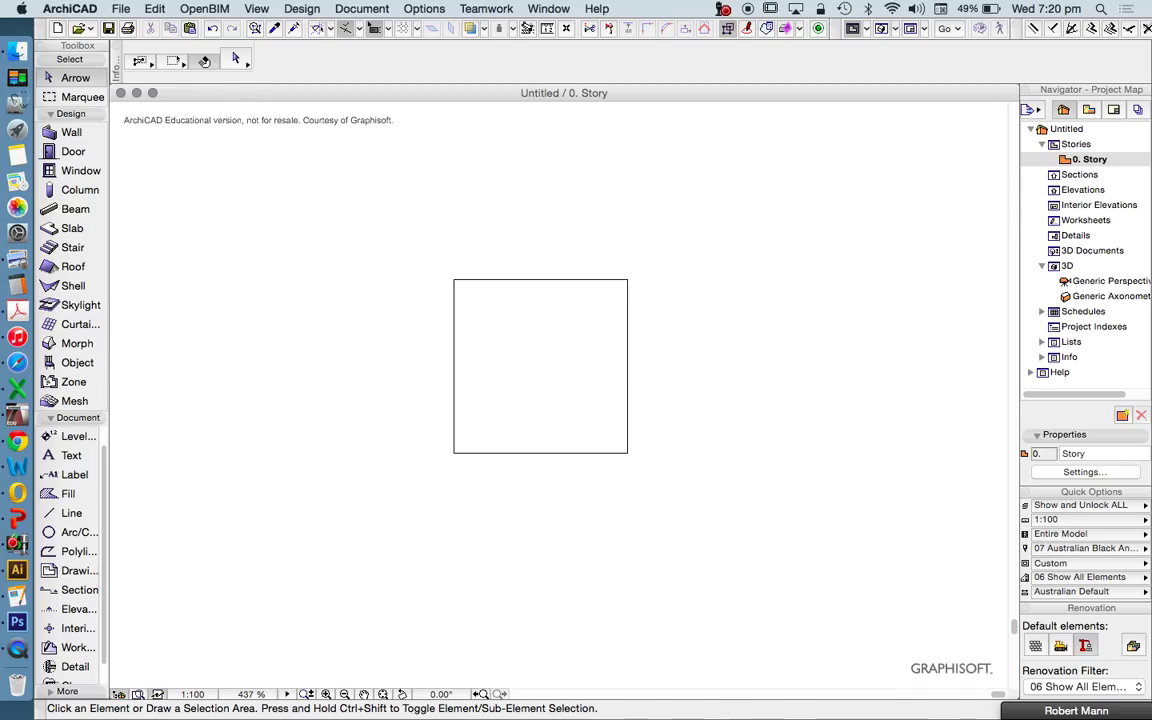
scroll(625, 224, up, 3)
scroll(488, 290, down, 3)
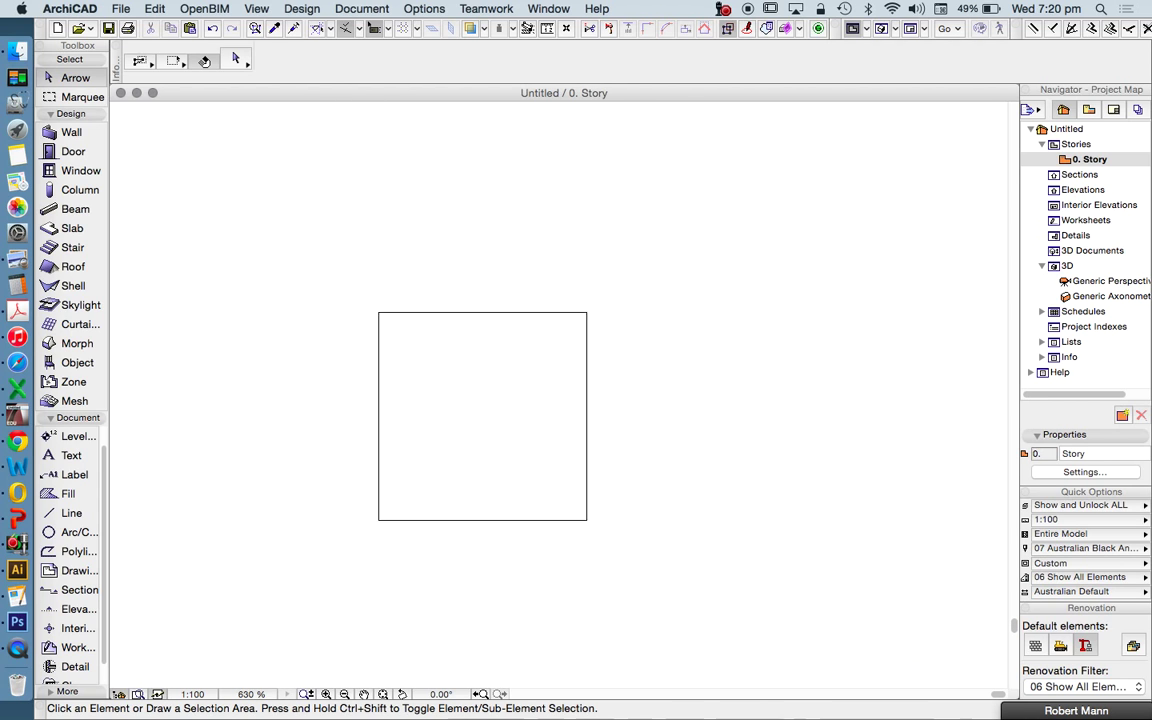
click(71, 513)
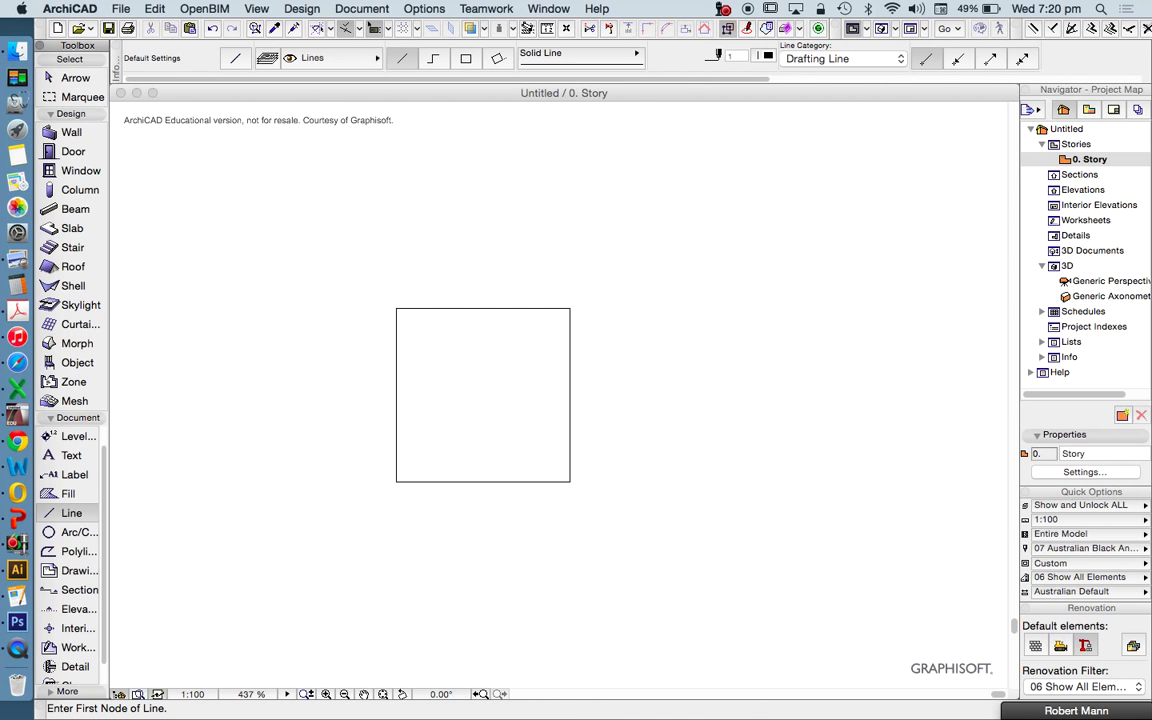
click(396, 231)
click(655, 231)
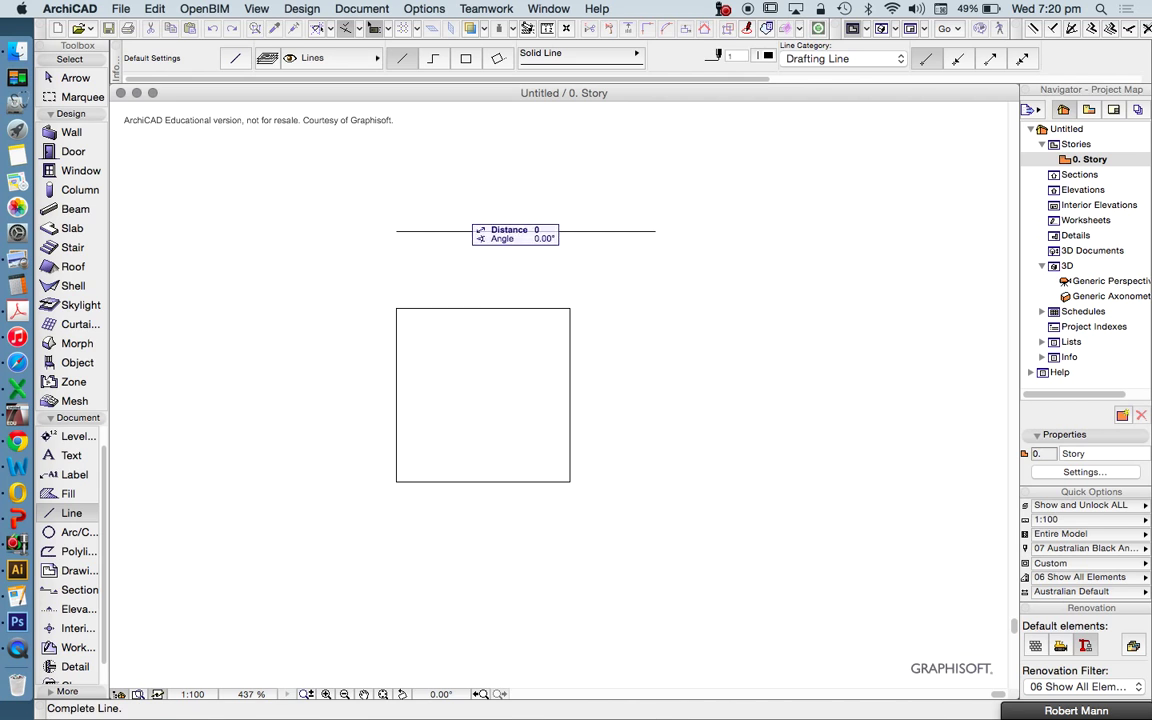
Step: Draw five short, roughly vertical lines at varying slants along the horizontal line, each crossing it
click(507, 203)
click(513, 261)
click(557, 191)
click(565, 254)
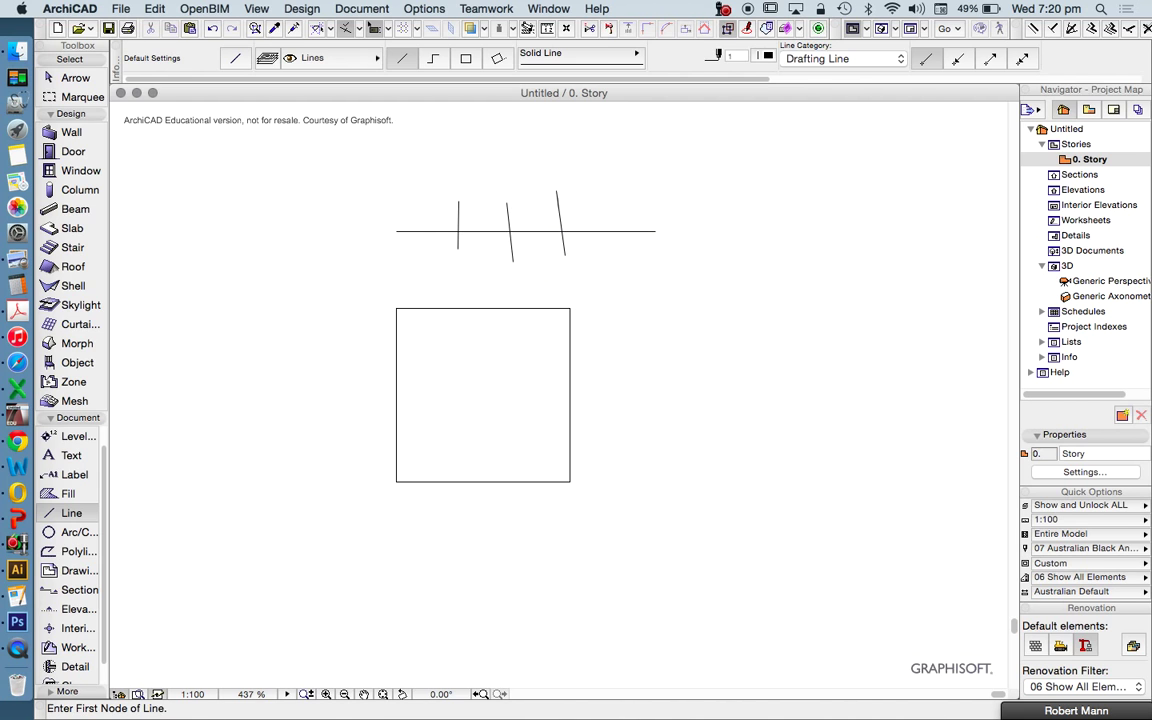
click(606, 190)
click(595, 248)
click(628, 195)
click(639, 260)
Step: Trim off the parts of the five short lines that hang below the horizontal line
scroll(574, 235, up, 3)
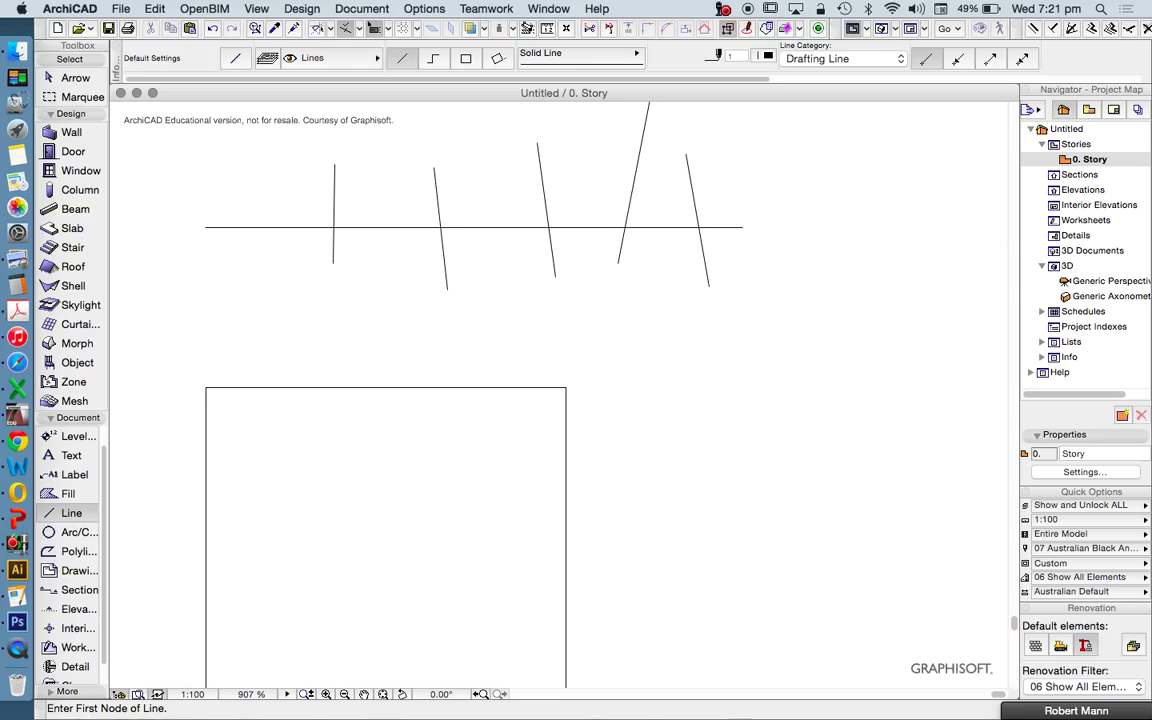
scroll(387, 300, down, 2)
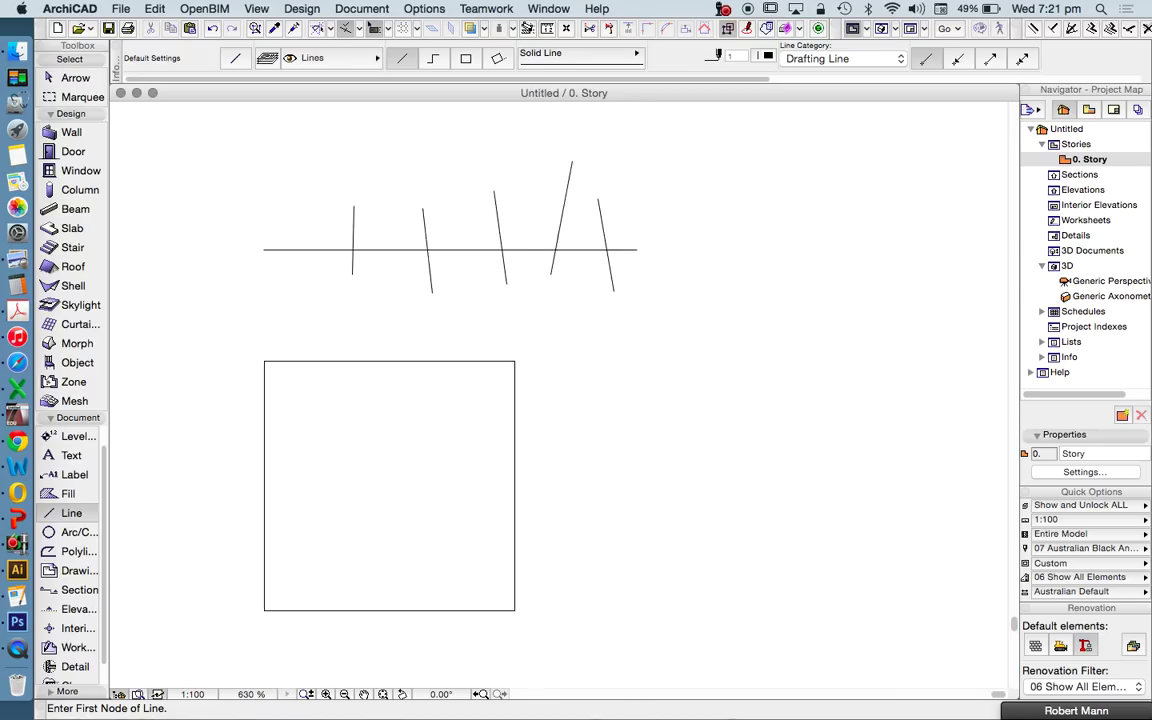
scroll(377, 266, up, 3)
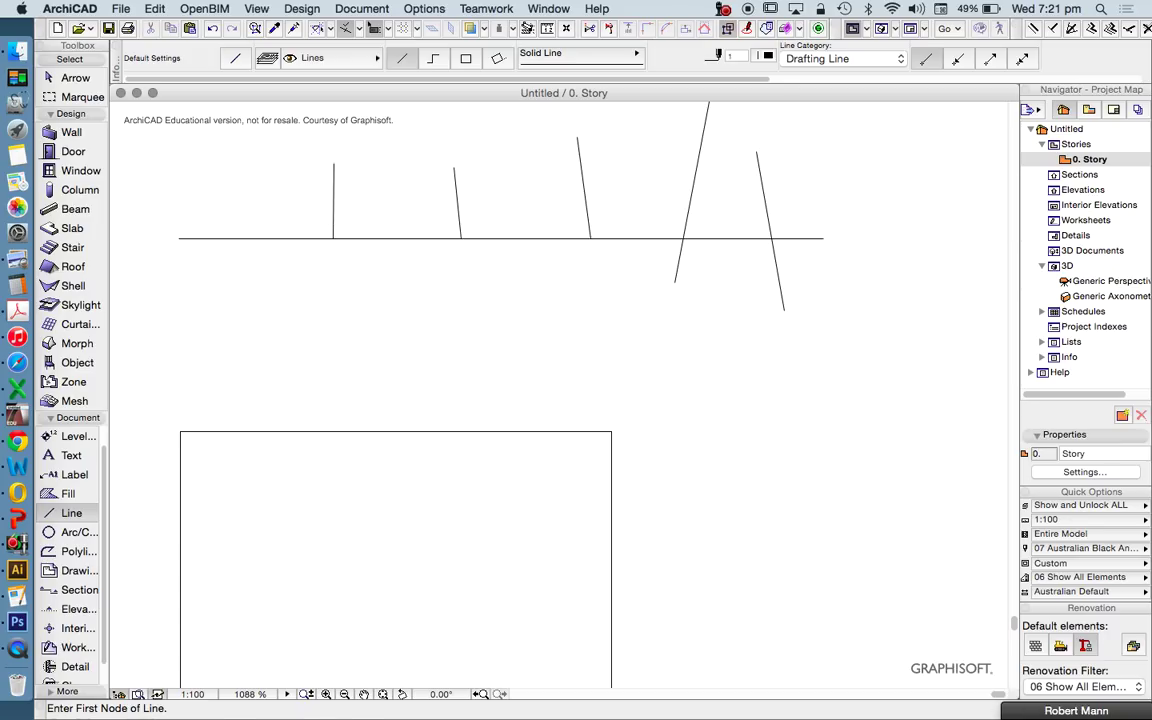
super+click(679, 262)
scroll(515, 316, down, 3)
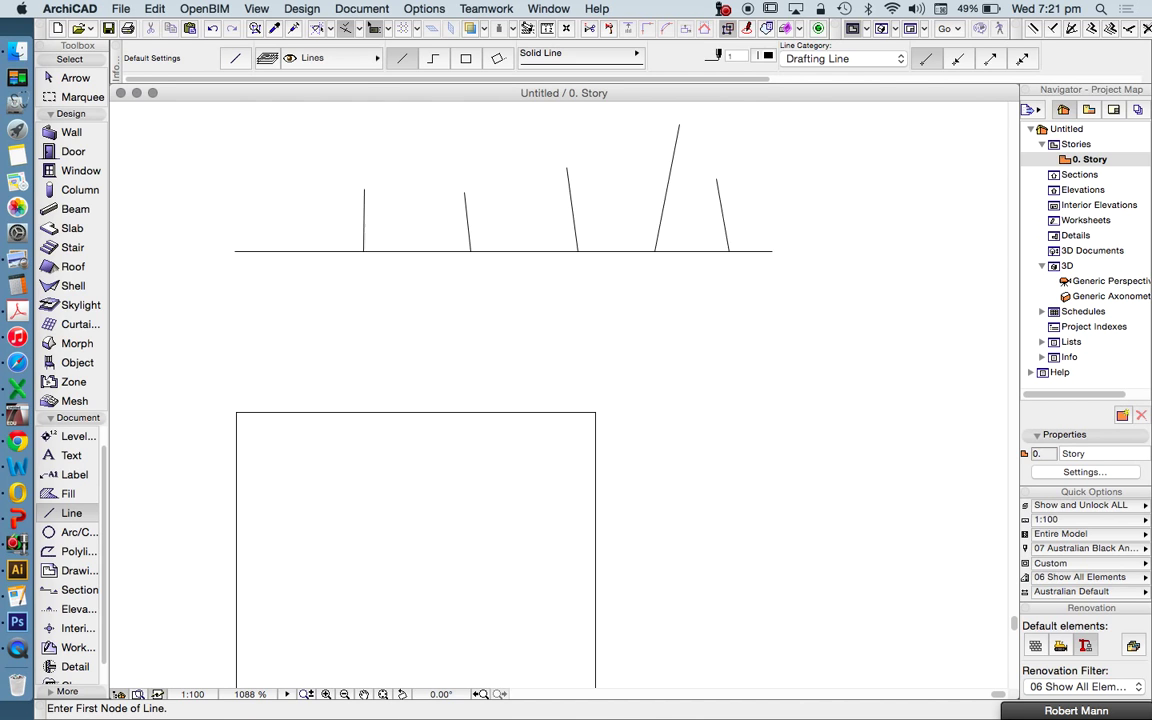
Step: Undo the trims of the five short lines and clear the selection
key(super+z)
key(super+z)
key(super+z)
key(super+z)
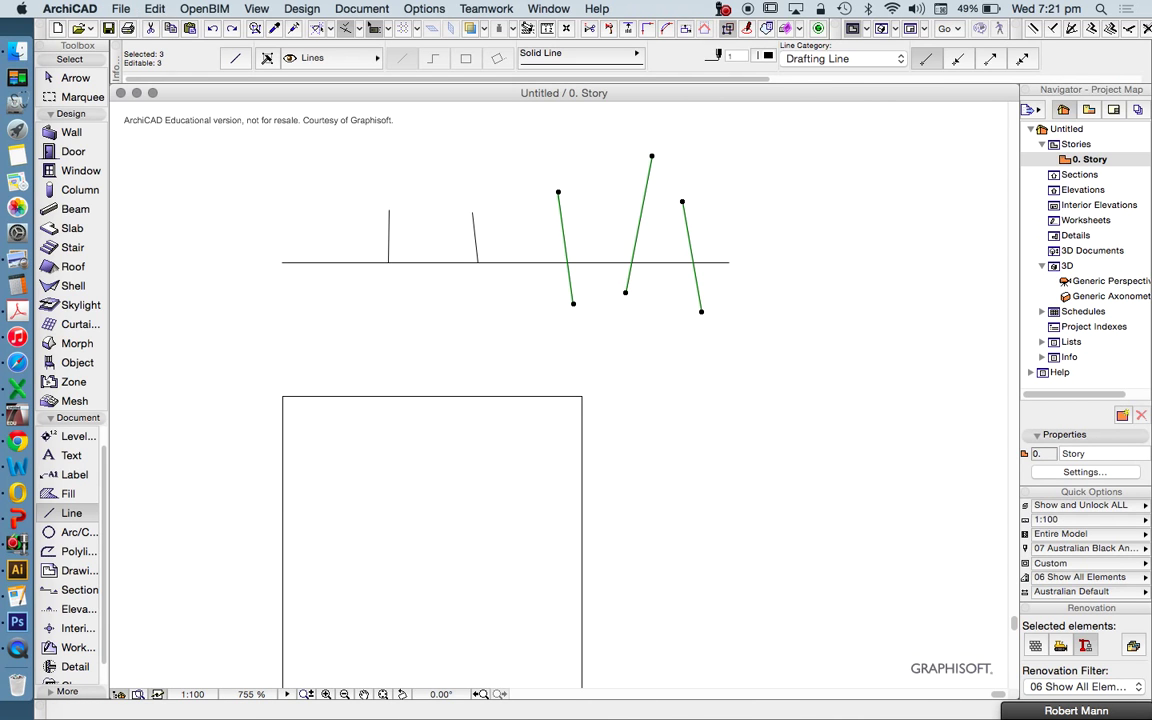
key(Escape)
Step: Select the five short lines with a rectangle and split them along the horizontal line, keeping the lower pieces selected
shift+click(507, 334)
click(773, 334)
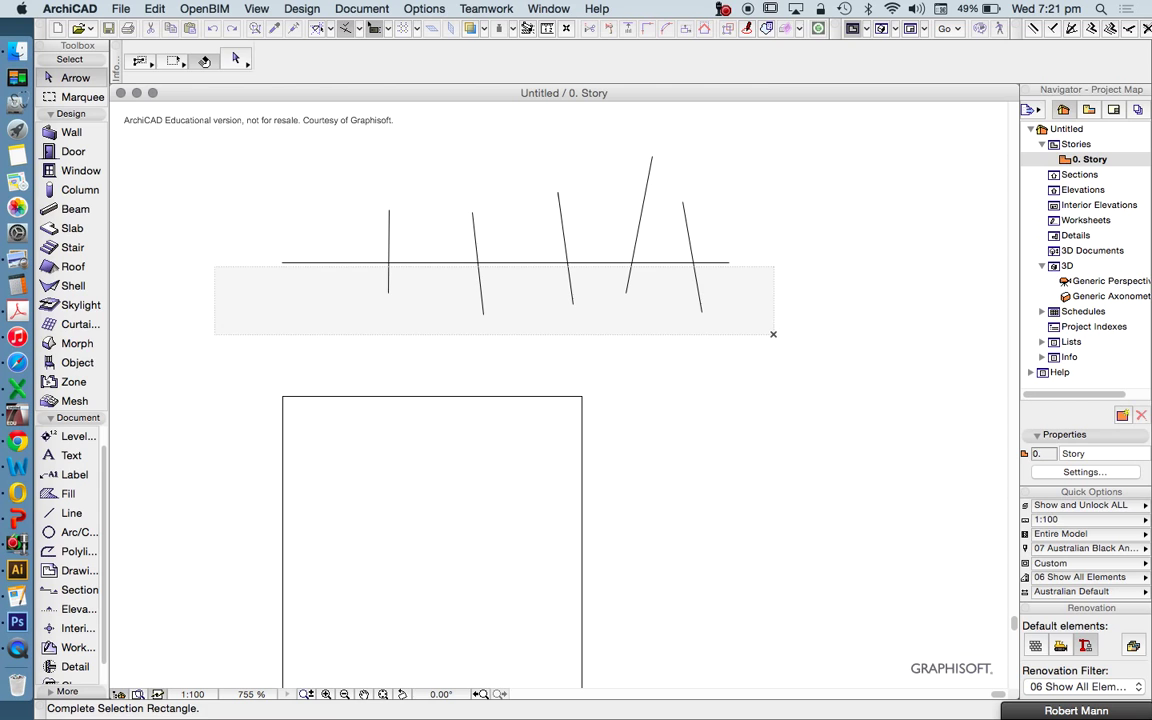
key(super+alt+s)
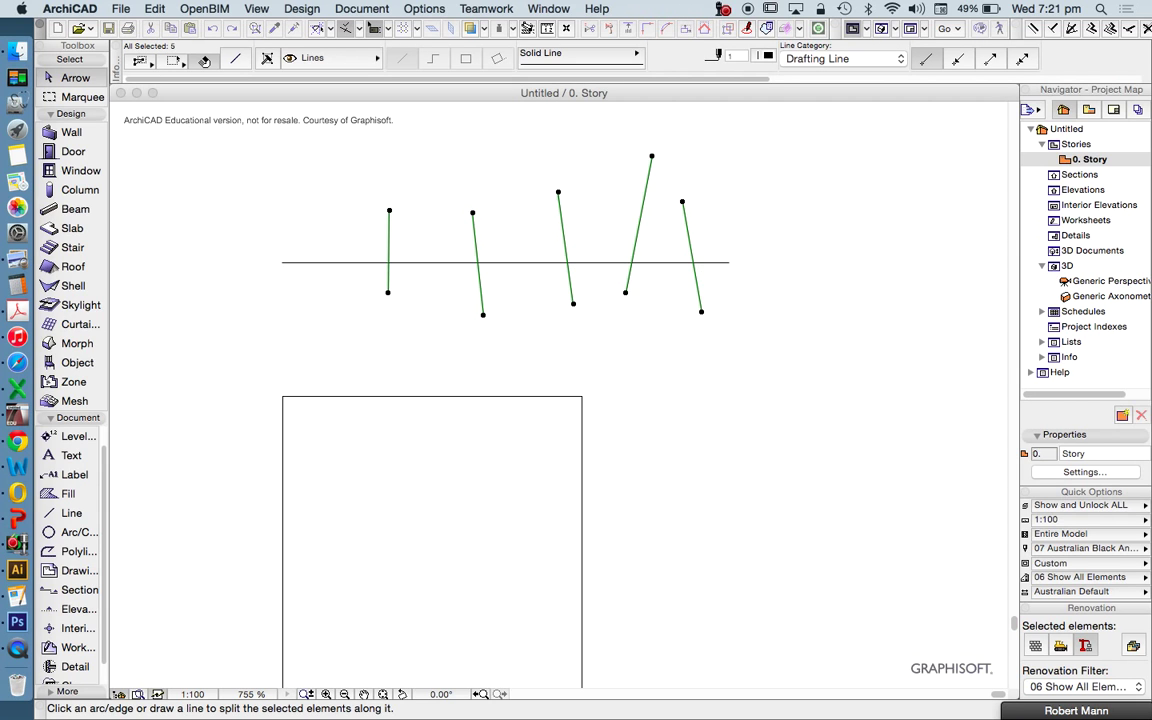
click(282, 262)
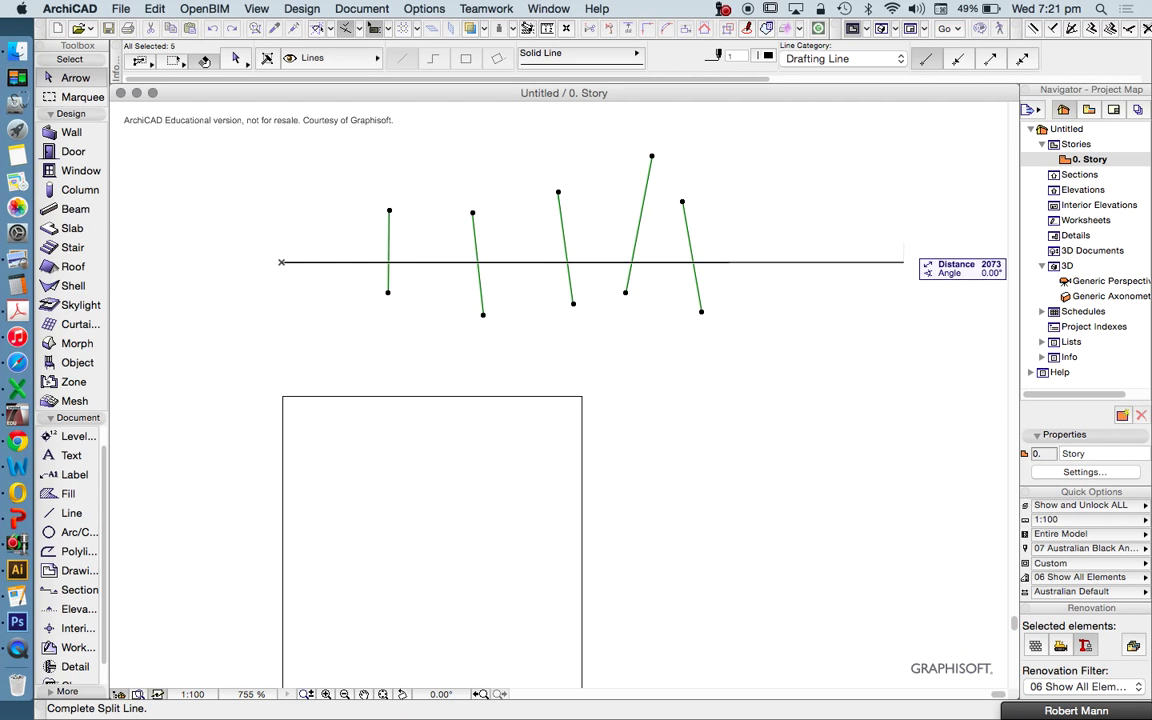
click(942, 262)
click(900, 300)
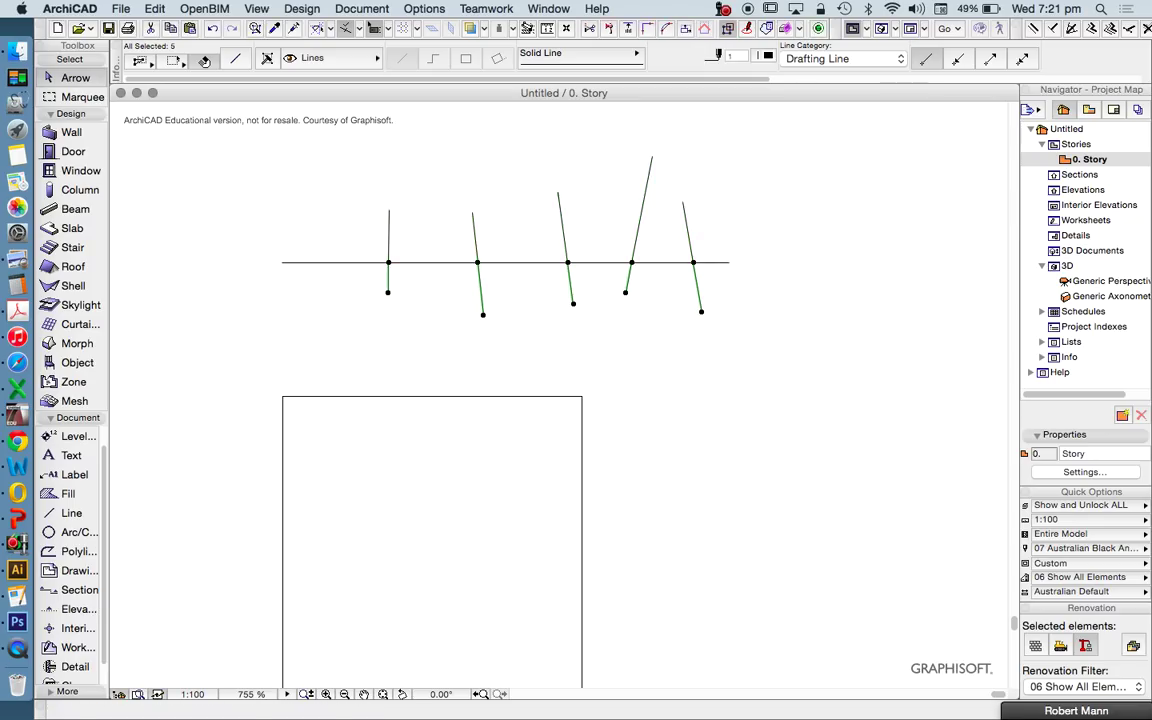
Step: Delete the lower pieces of the five split lines, undo the deletion and the split, and clear the selection
key(Delete)
key(super+z)
key(super+z)
key(Escape)
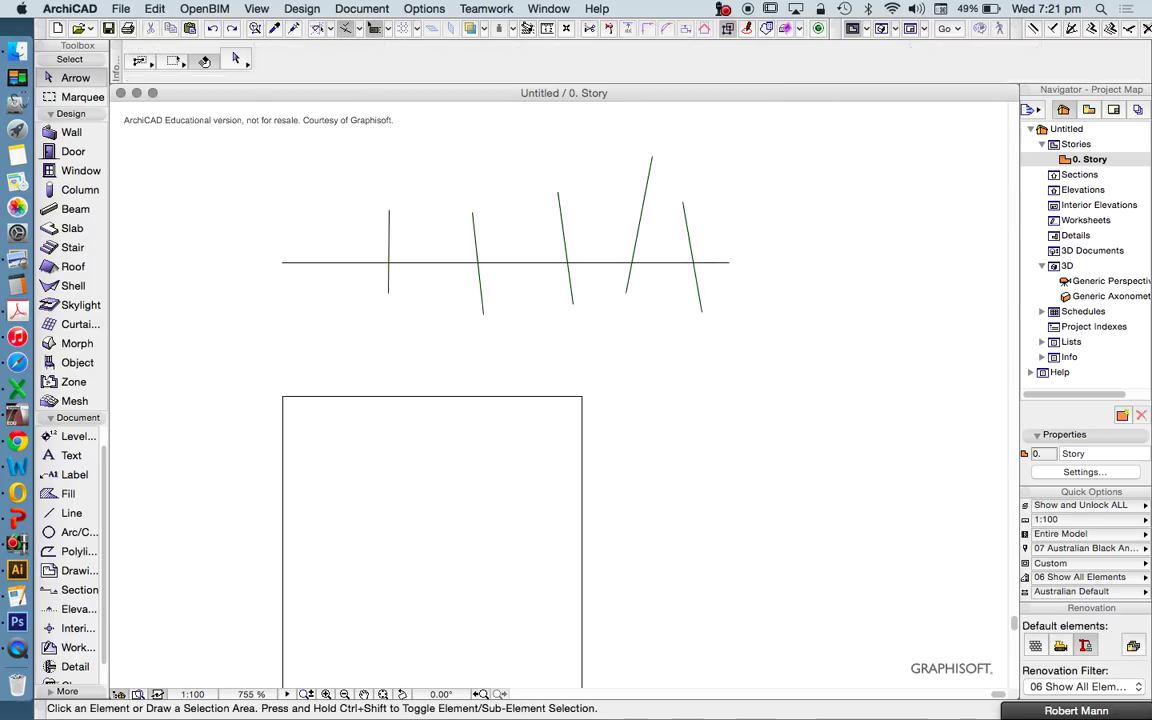
Step: Select the five short lines, split them along the horizontal line, and delete the pieces below it
drag(802, 321, 333, 264)
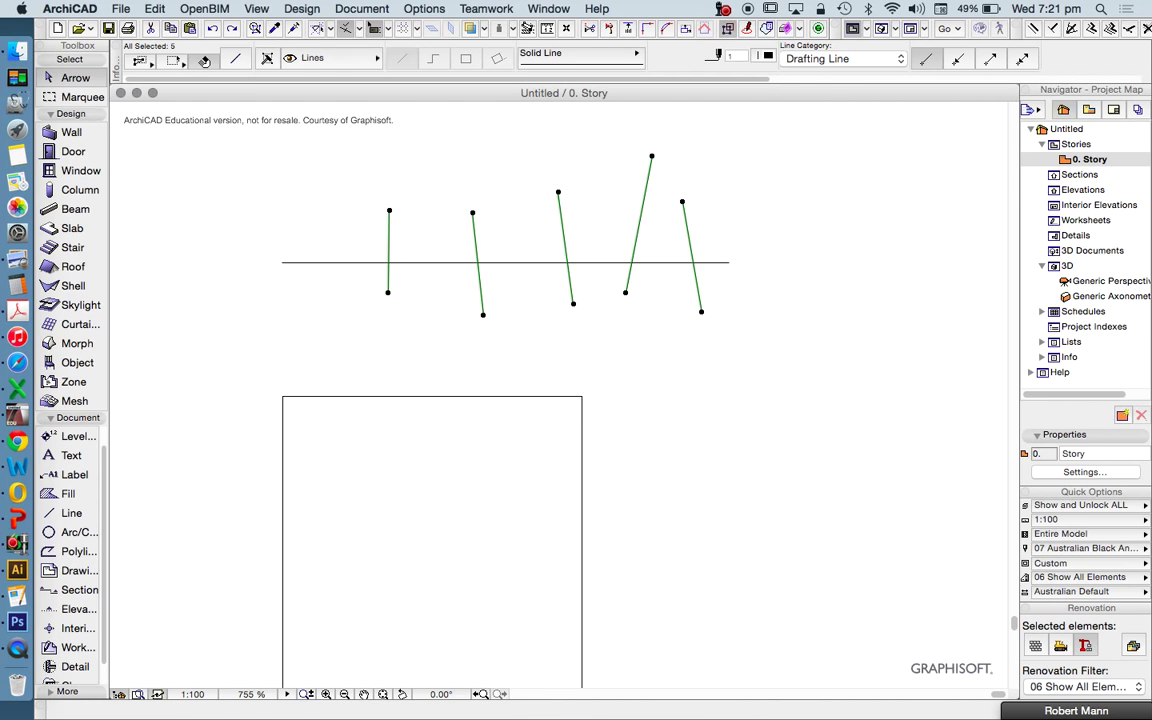
key(super+j)
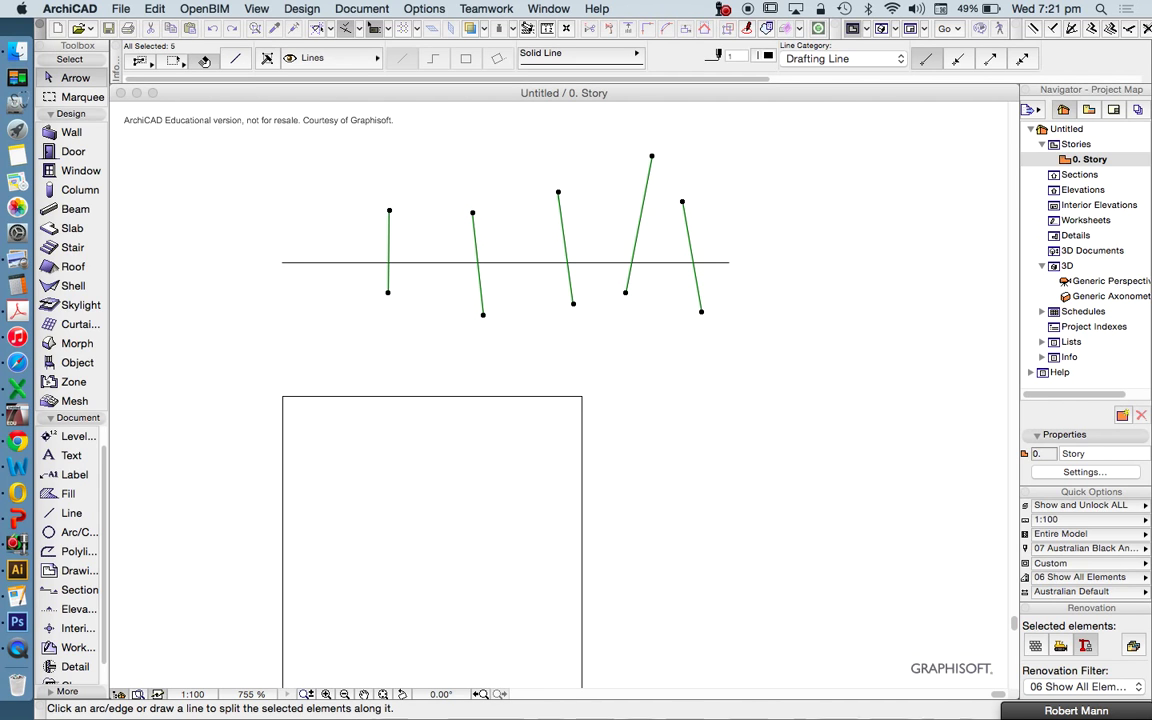
click(506, 262)
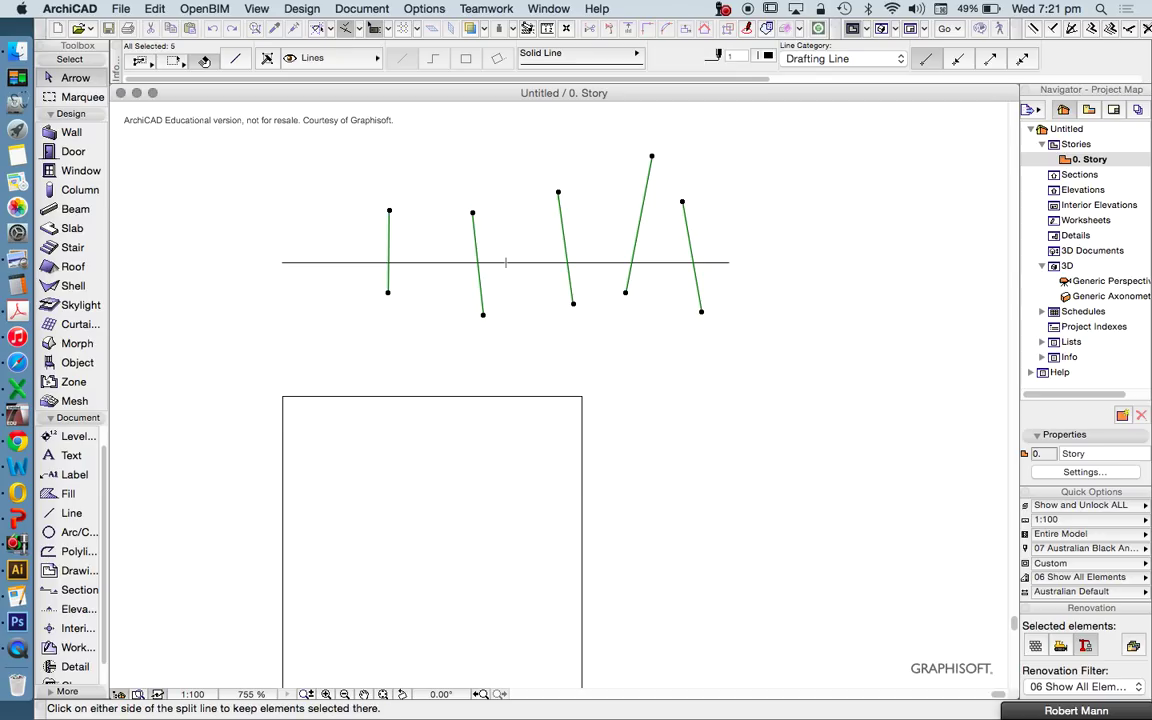
click(506, 278)
key(Delete)
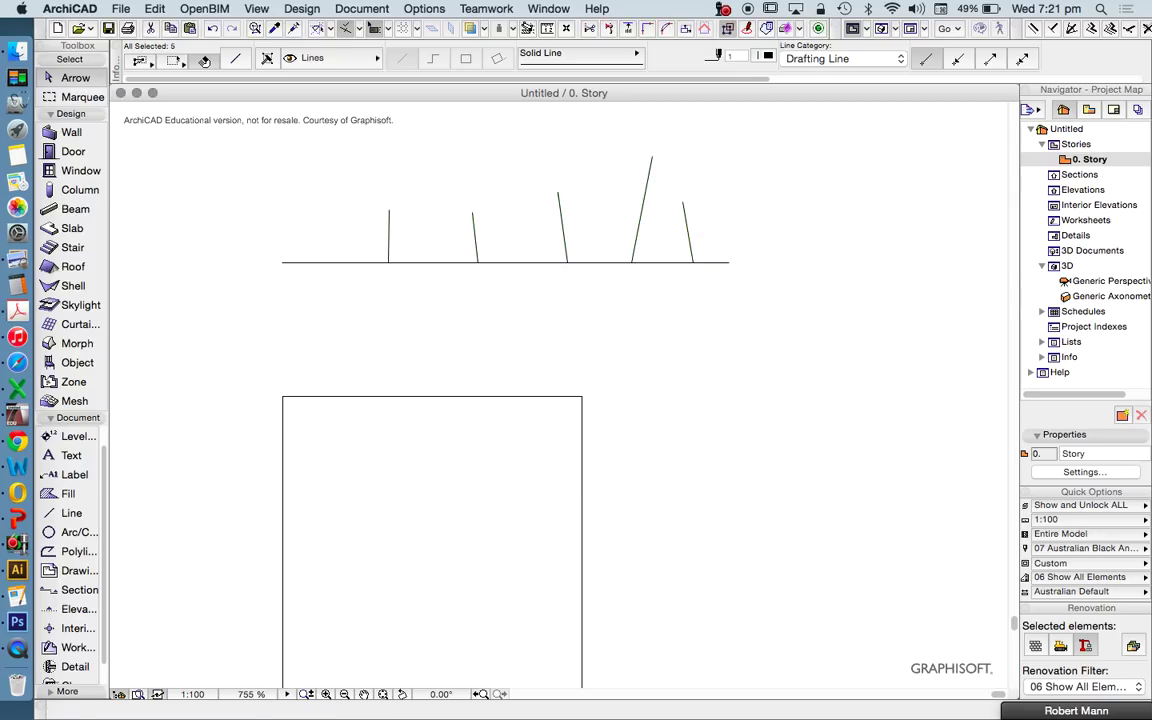
key(super+apostrophe)
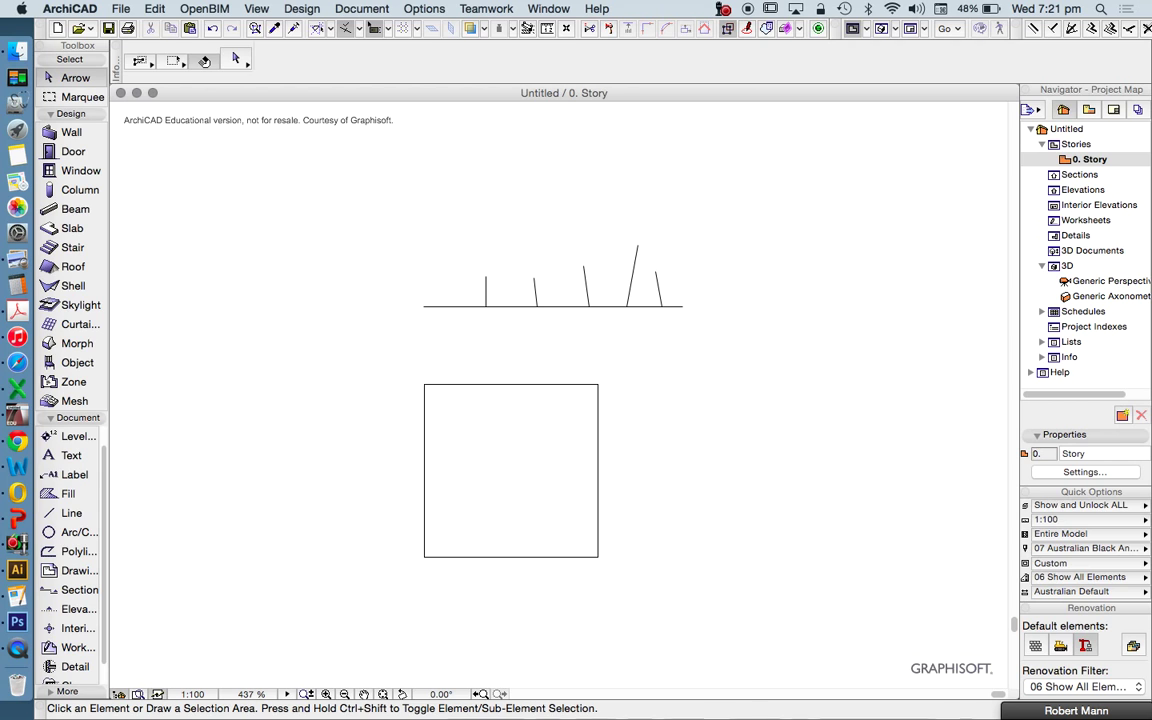
scroll(543, 227, down, 3)
scroll(530, 445, up, 3)
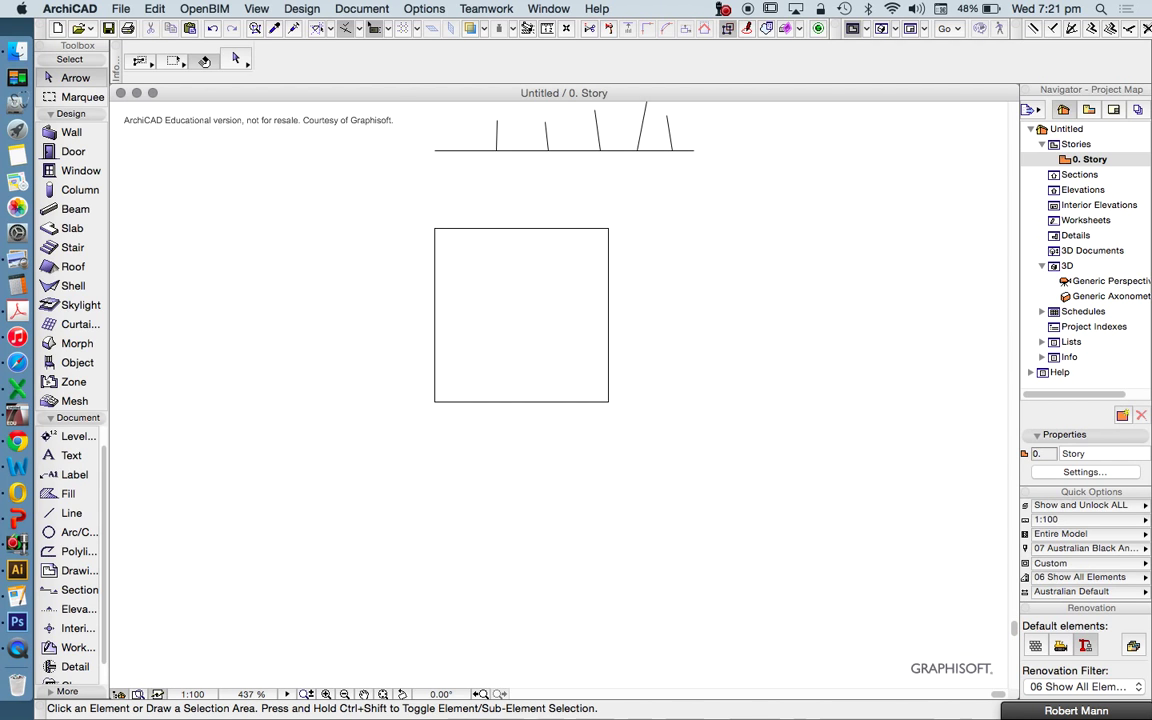
drag(660, 420, 352, 180)
right_click(400, 323)
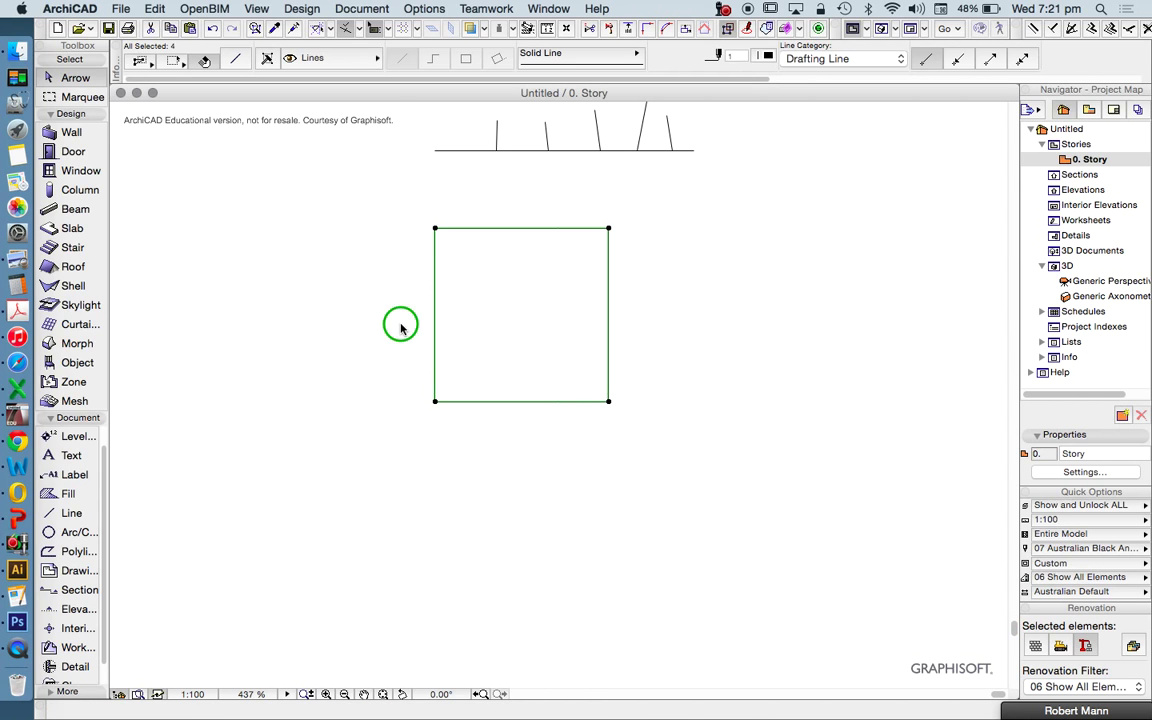
click(494, 286)
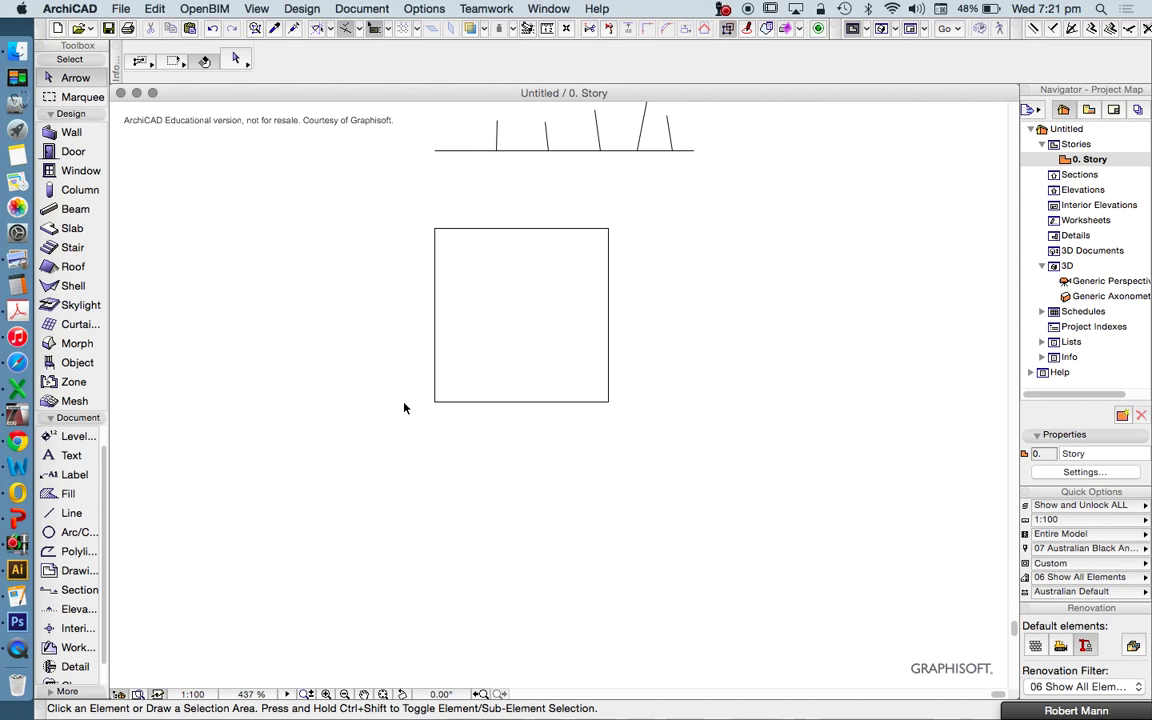
Step: Draw a diagonal line from the square's lower-left to its upper-right corner and a small circle inside the lower-right half
click(71, 513)
click(435, 401)
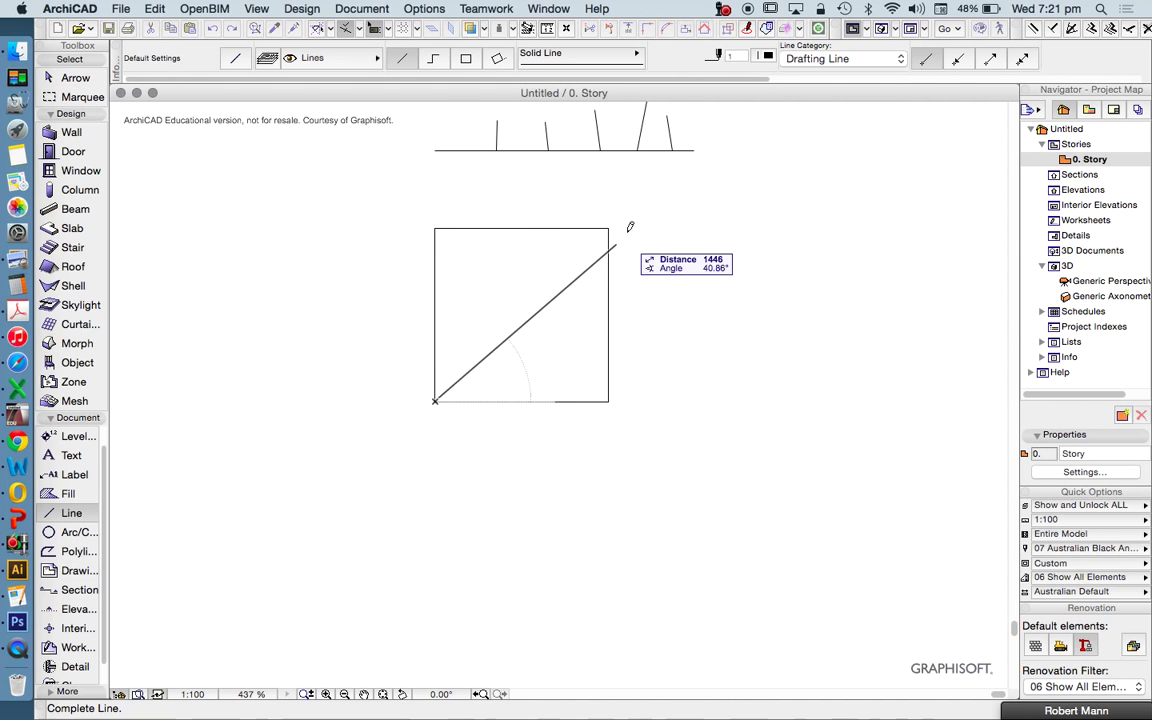
click(608, 229)
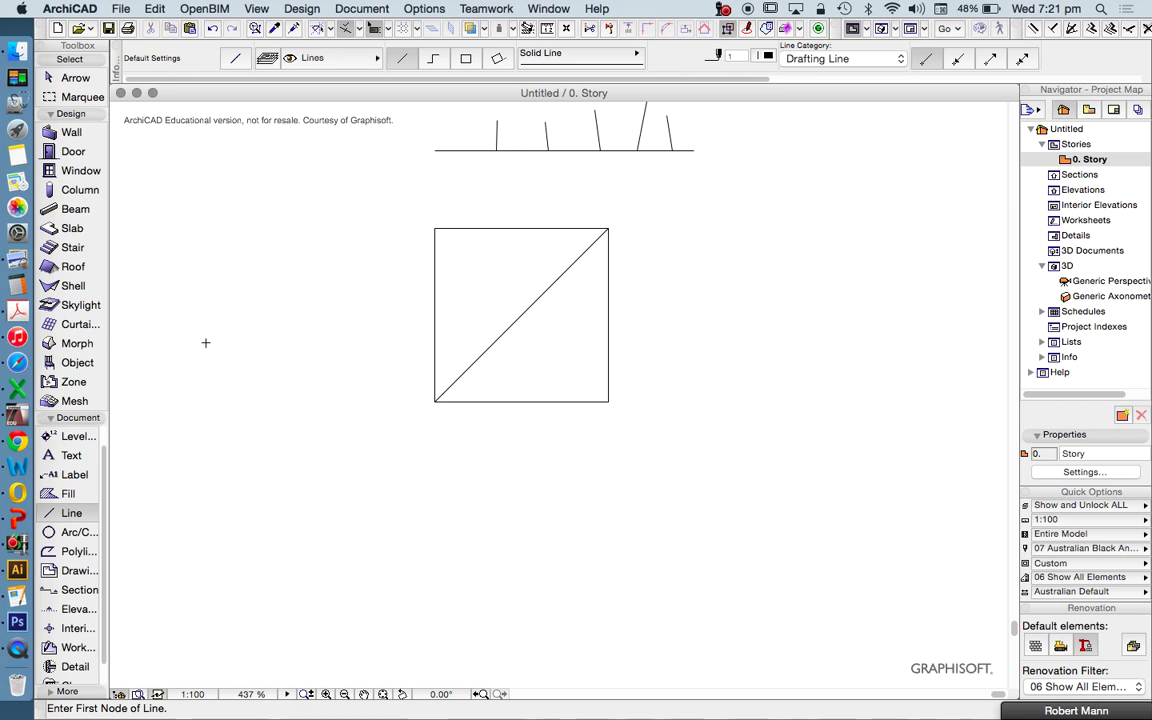
click(74, 532)
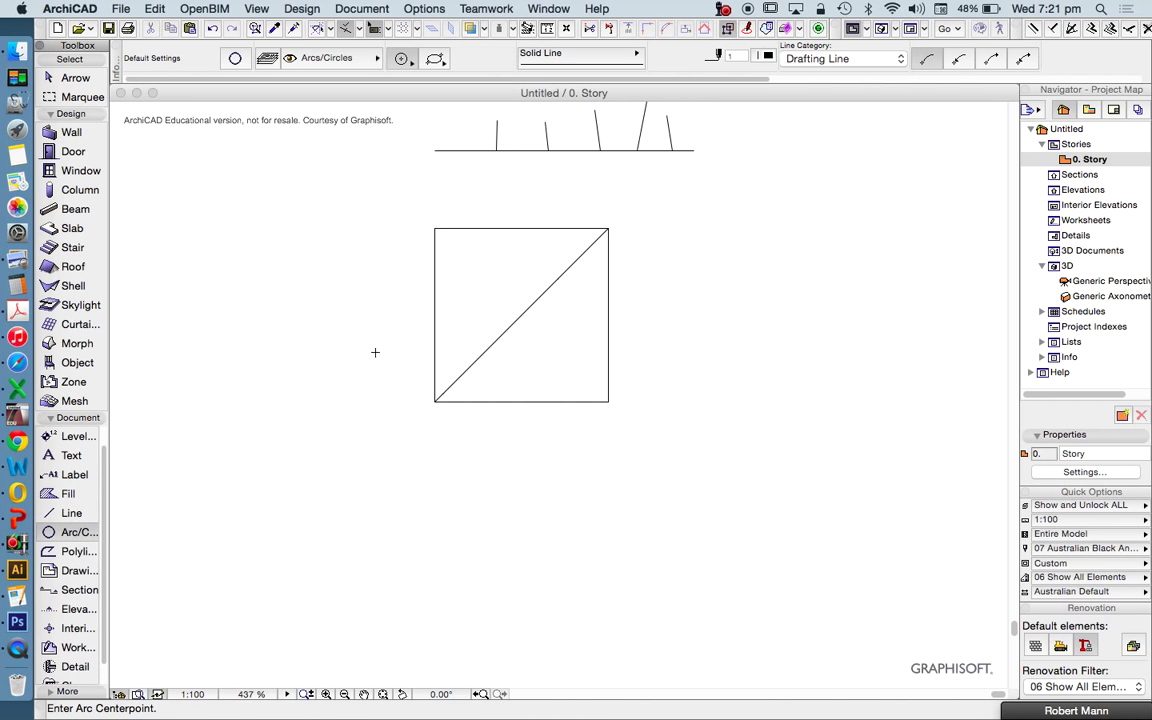
click(555, 354)
click(554, 330)
click(554, 330)
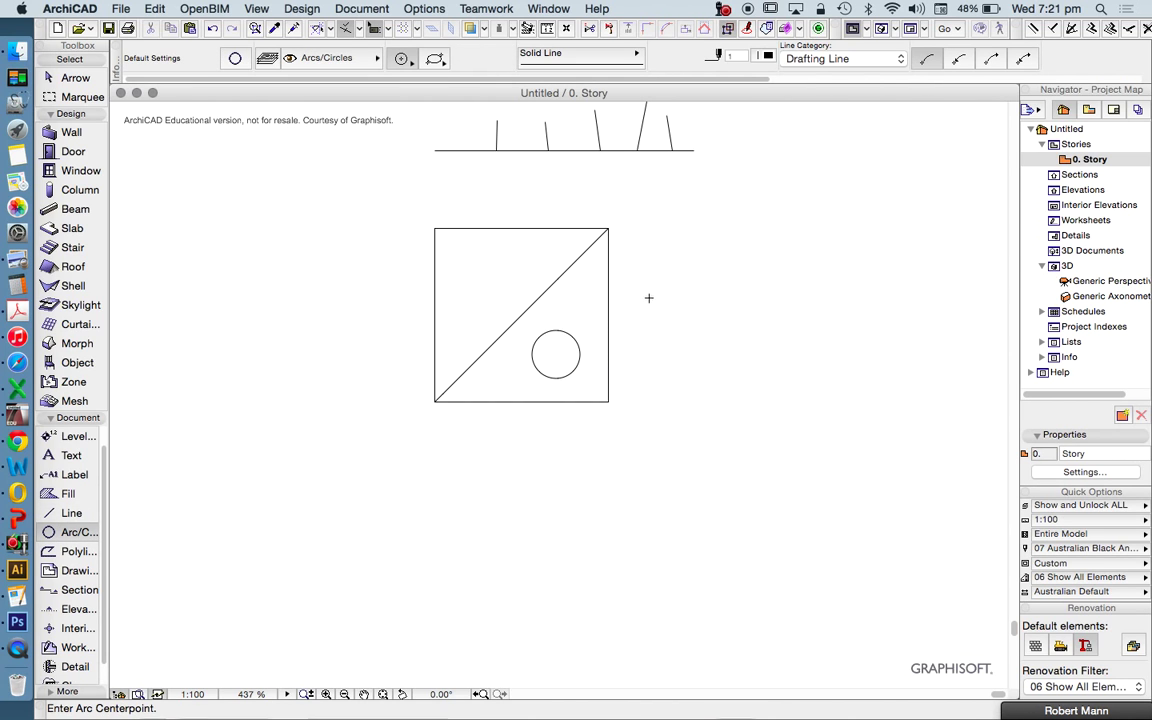
Step: Delete the horizontal line and the five short lines above the square
scroll(649, 297, down, 3)
key(Escape)
click(699, 234)
click(481, 188)
key(Delete)
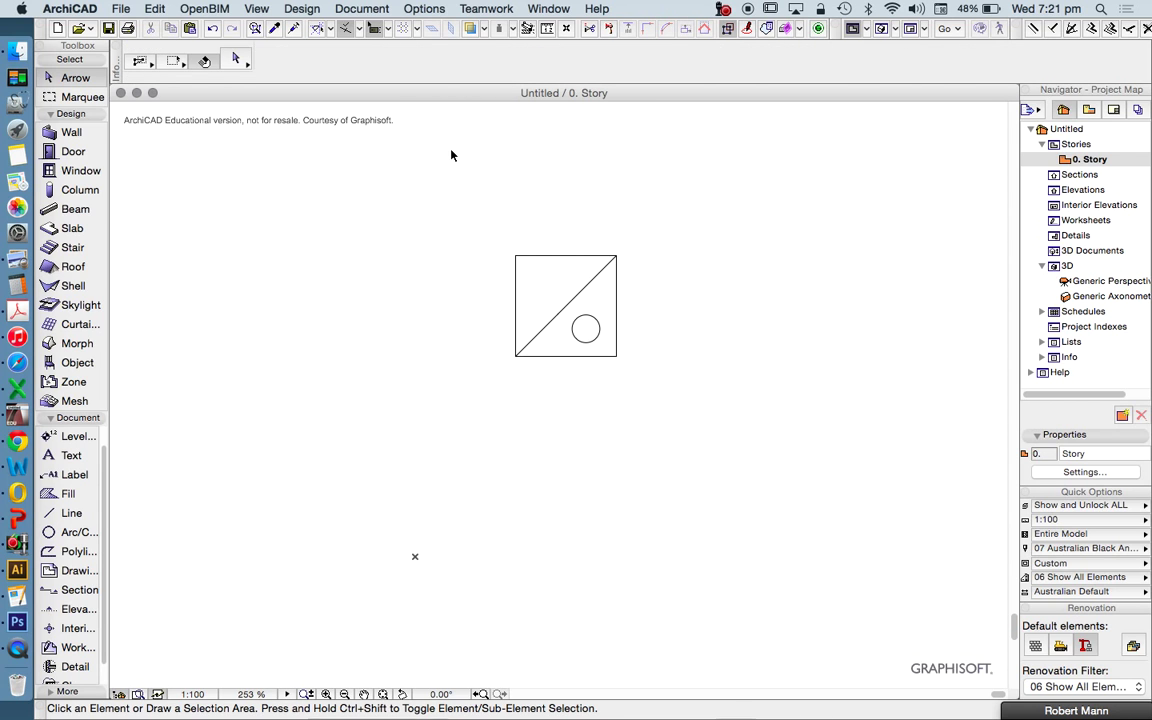
Step: Rotate the square with its diagonal and circle 90° counterclockwise about its lower-left corner, and clear the selection
scroll(586, 270, up, 2)
click(450, 177)
click(687, 436)
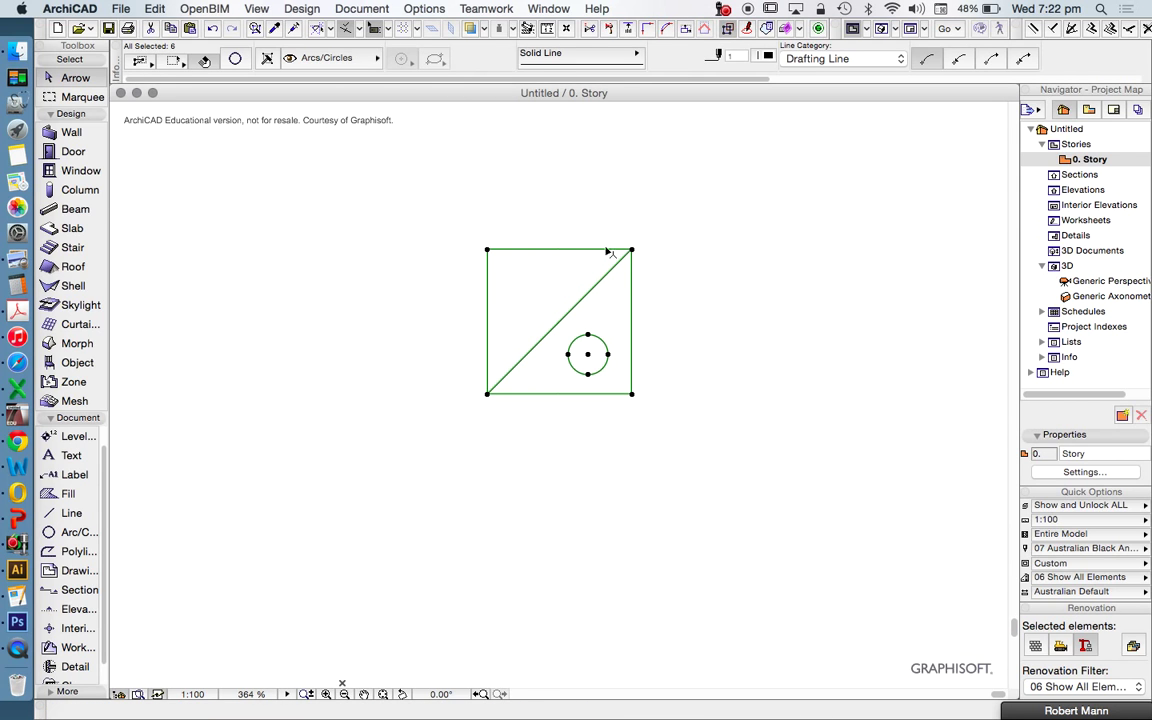
right_click(556, 174)
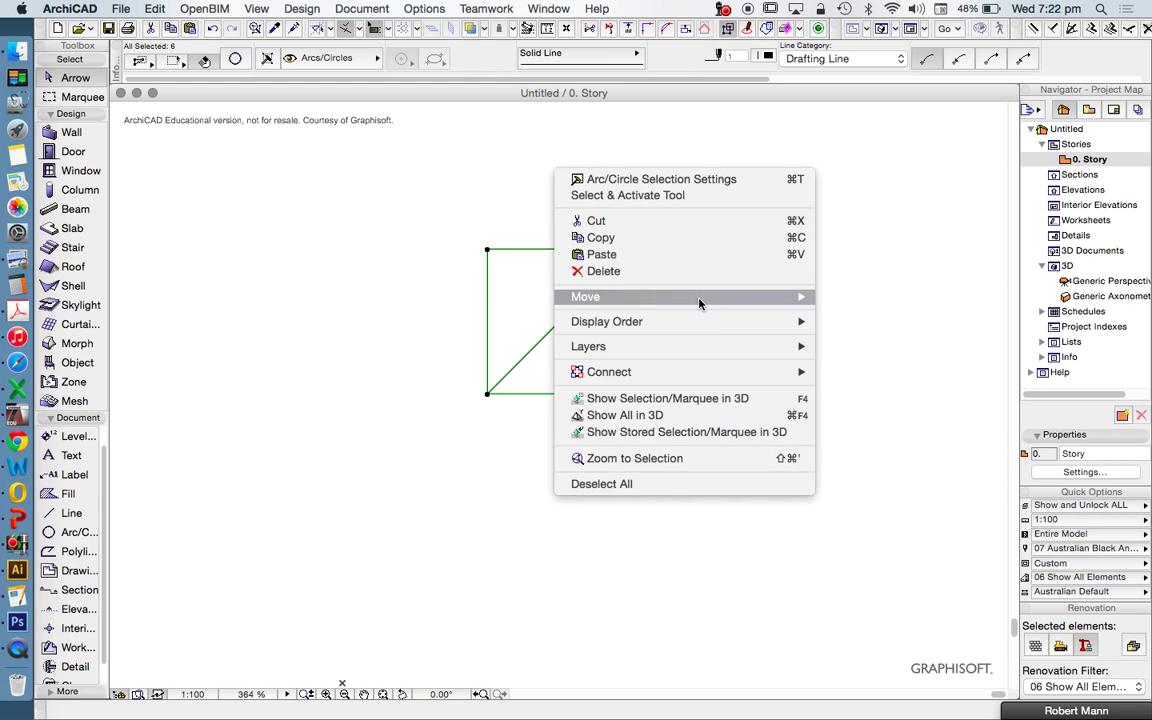
mouse_move(700, 297)
click(891, 316)
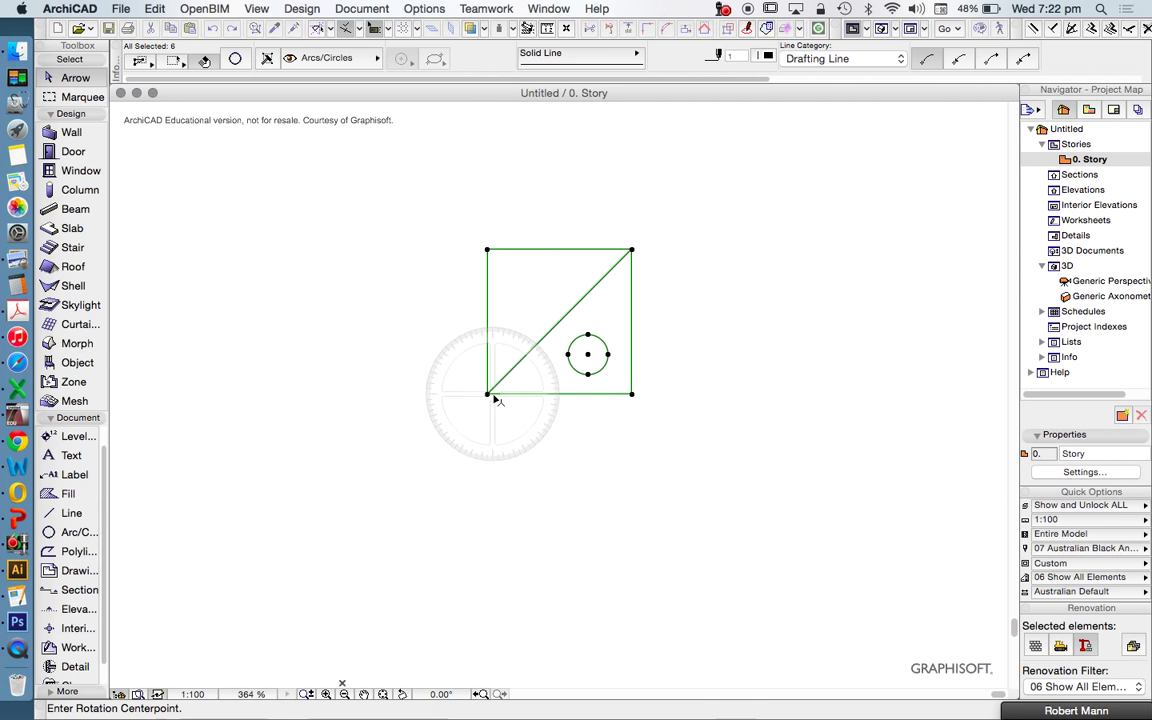
click(488, 394)
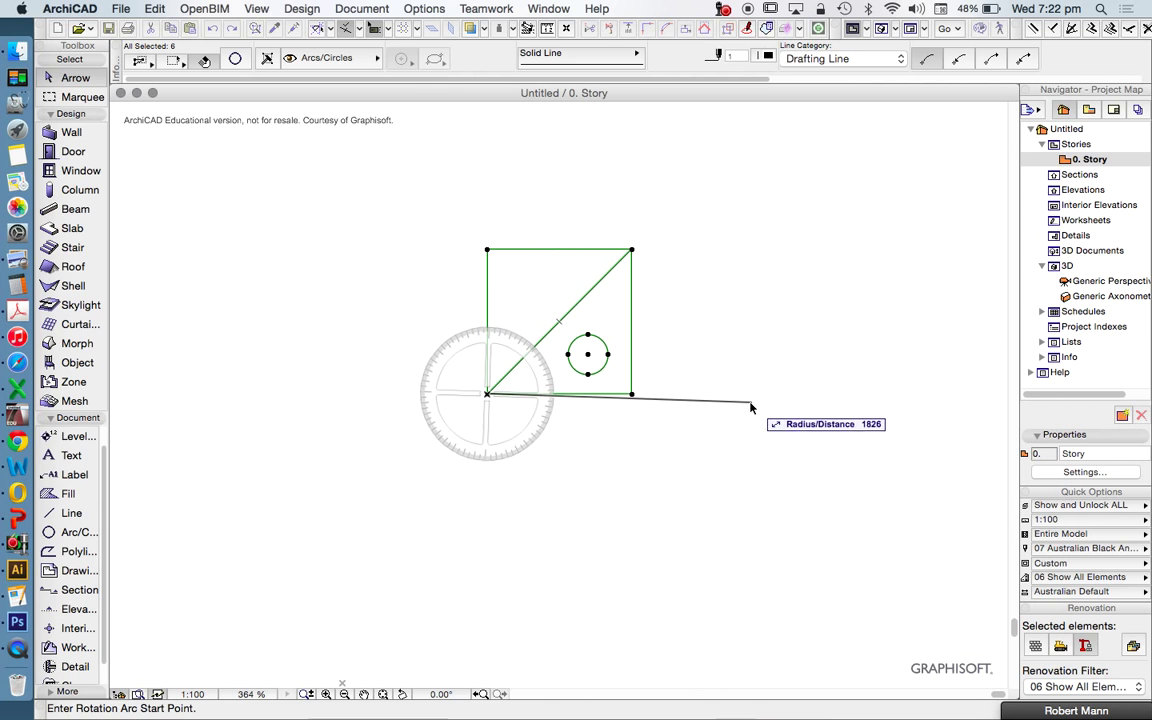
click(633, 395)
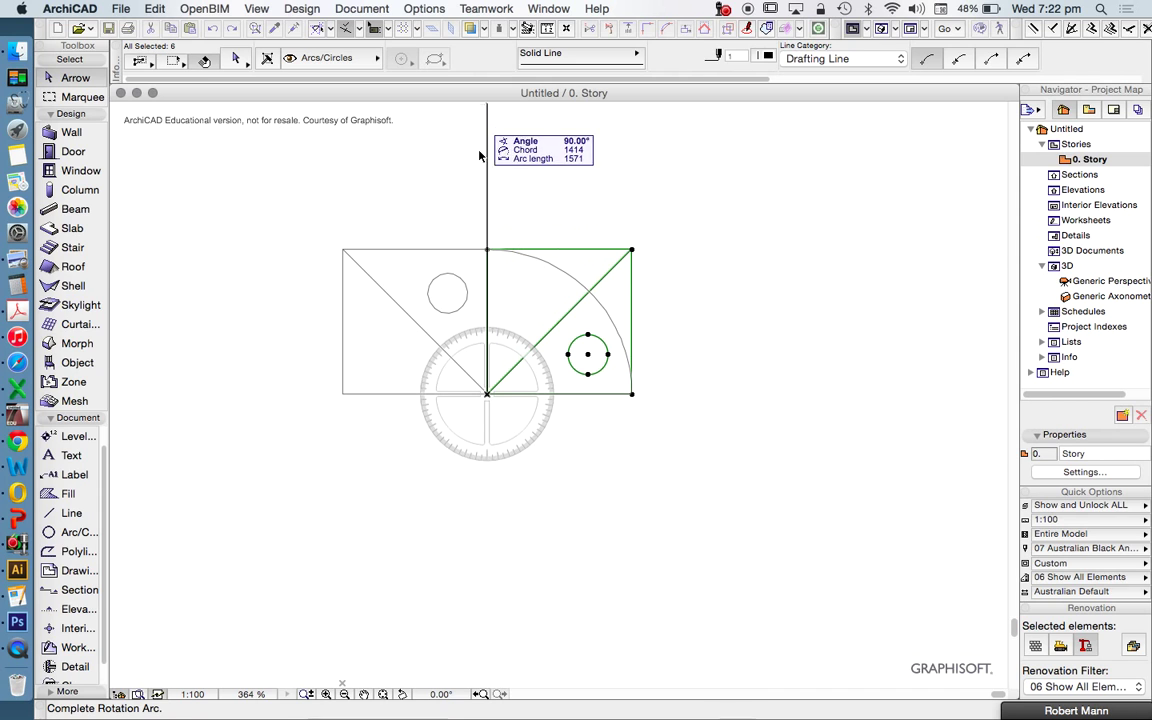
click(506, 166)
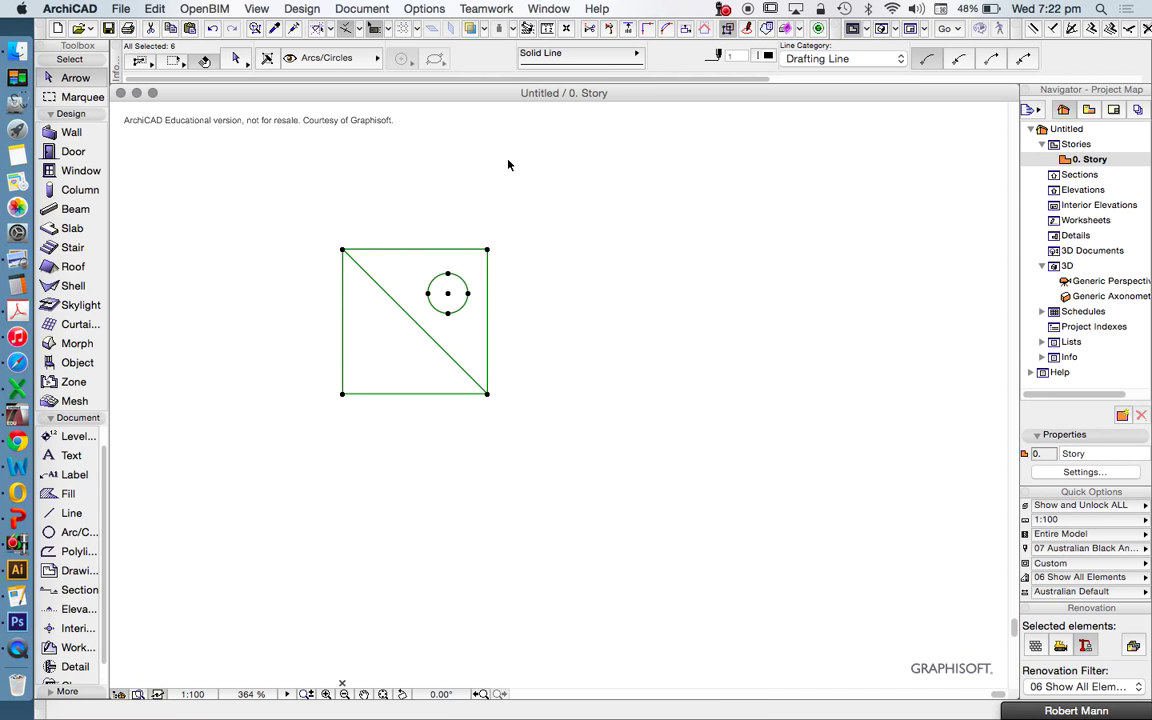
click(586, 237)
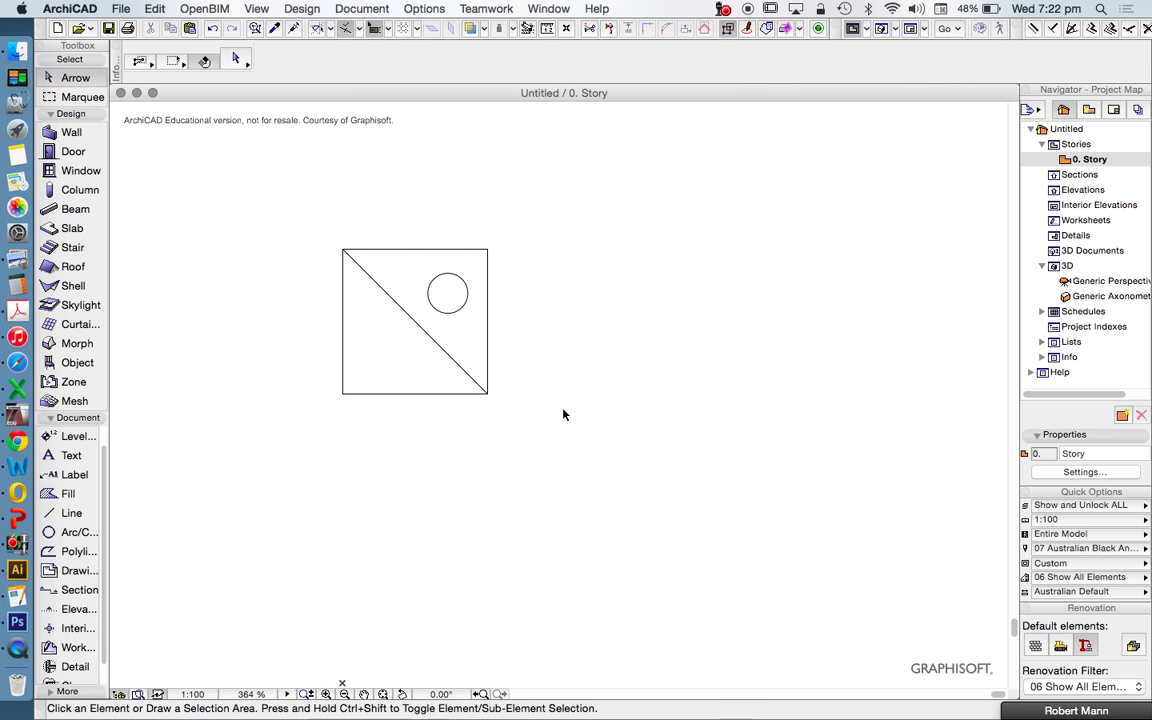
Step: Mirror the square with its diagonal and circle across the vertical axis along its right edge
click(602, 452)
click(288, 191)
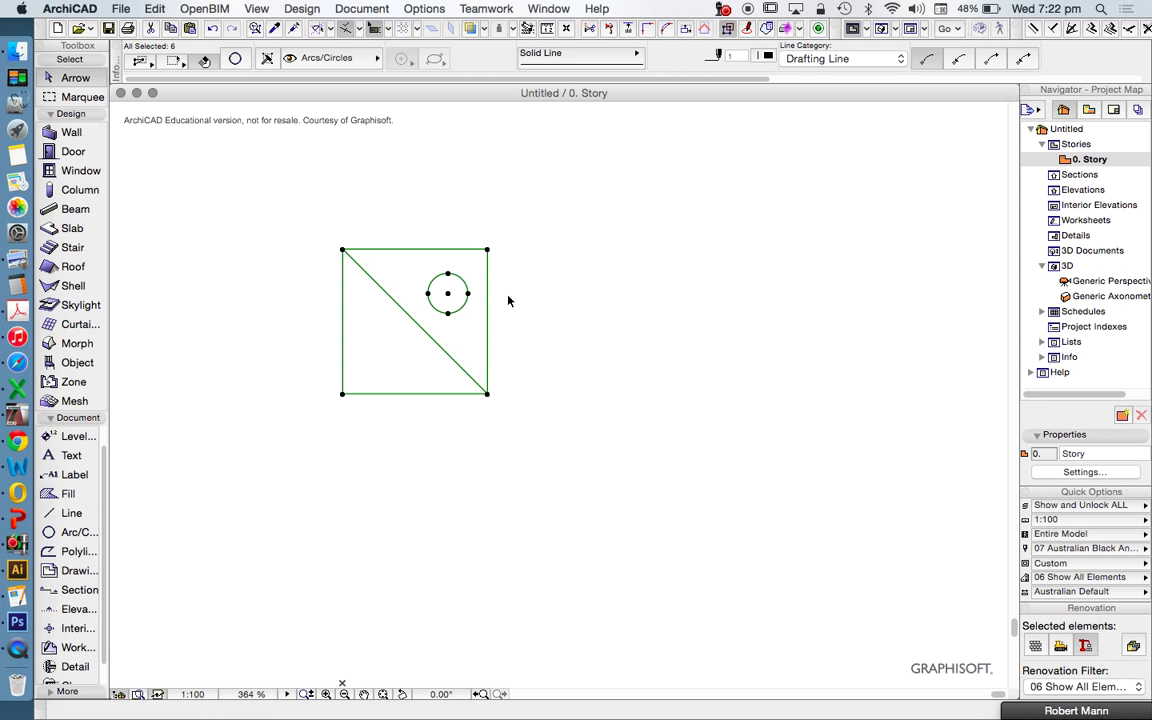
right_click(588, 274)
mouse_move(848, 391)
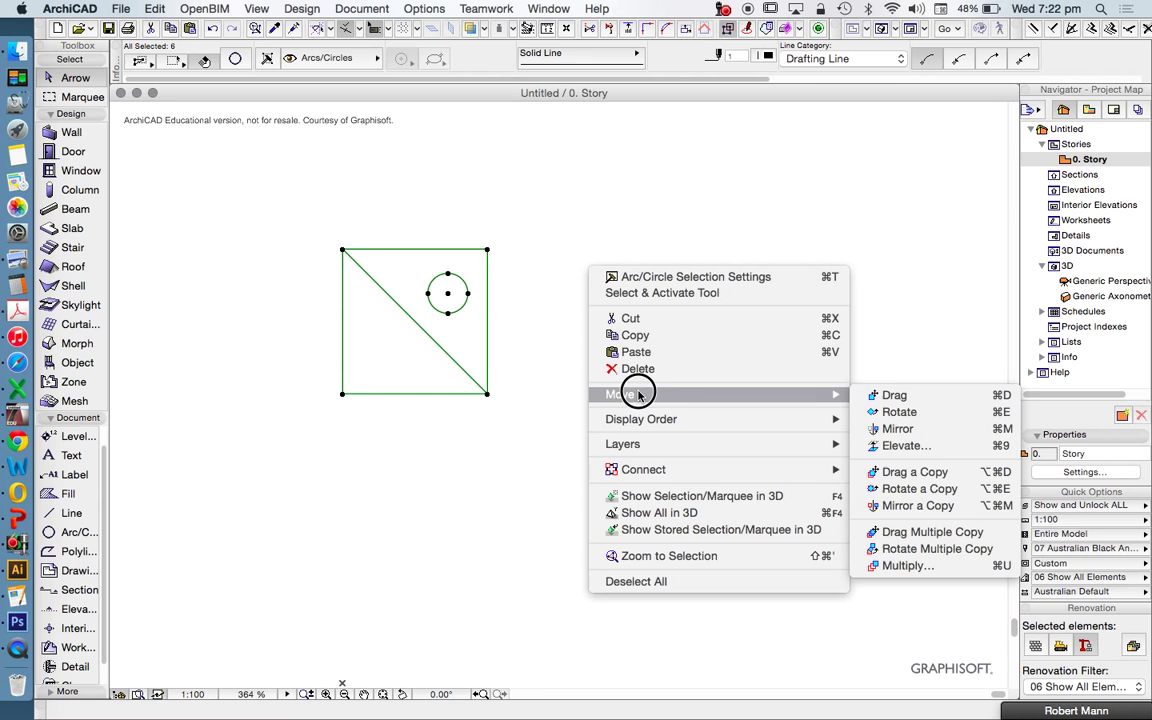
click(972, 427)
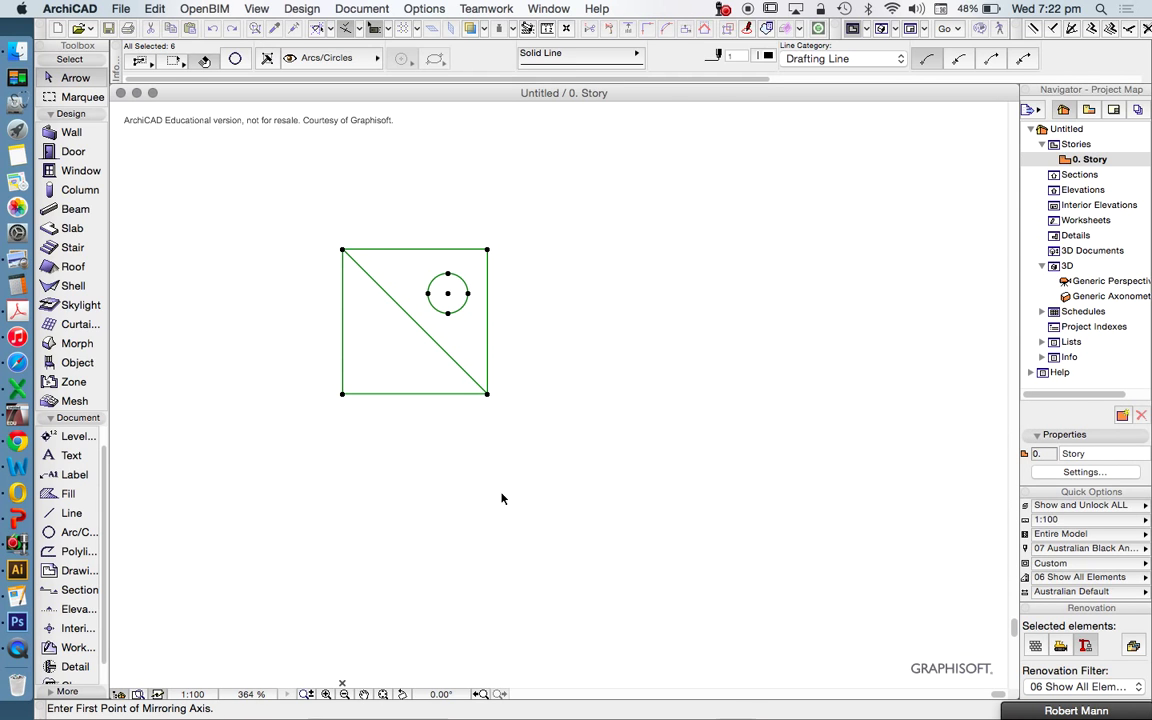
click(487, 394)
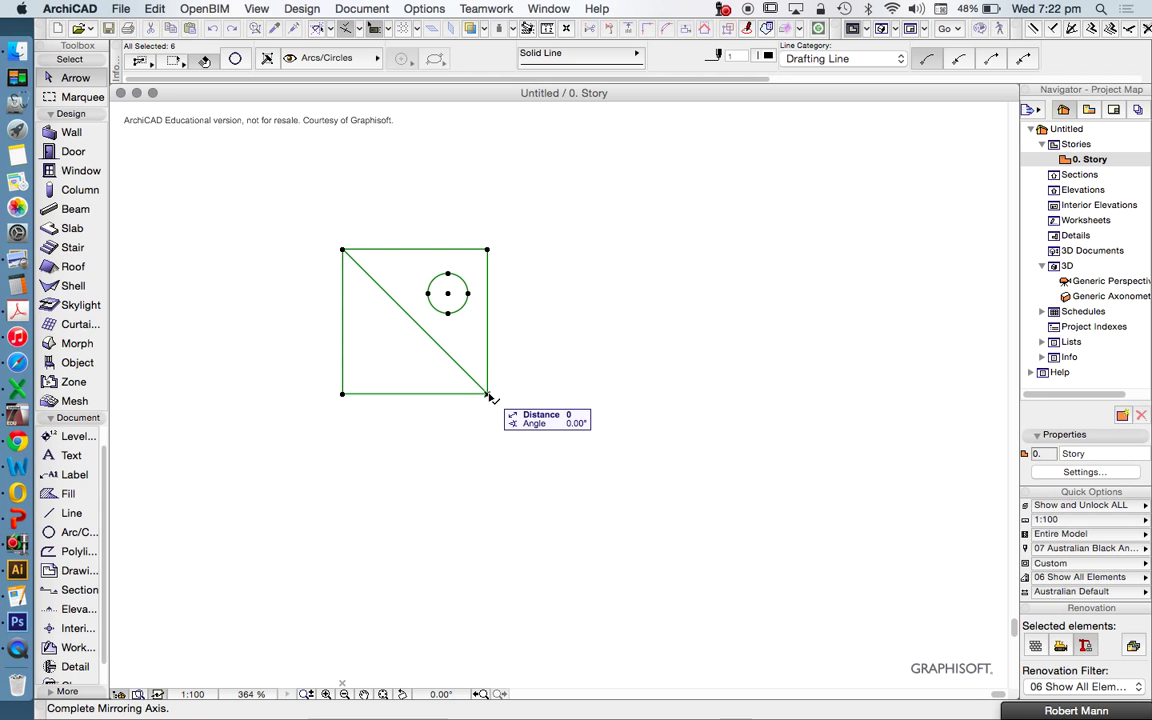
click(482, 152)
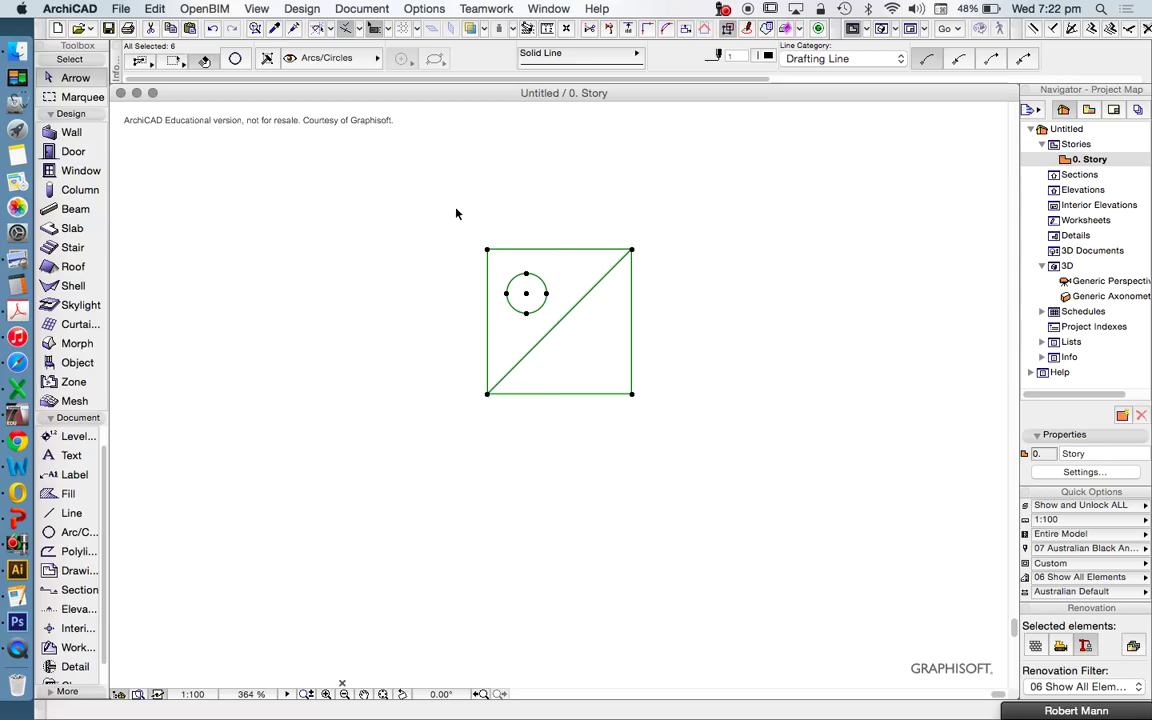
Step: Drag a copy of the square figure from its lower-left corner to its upper-right corner
right_click(350, 272)
mouse_move(432, 392)
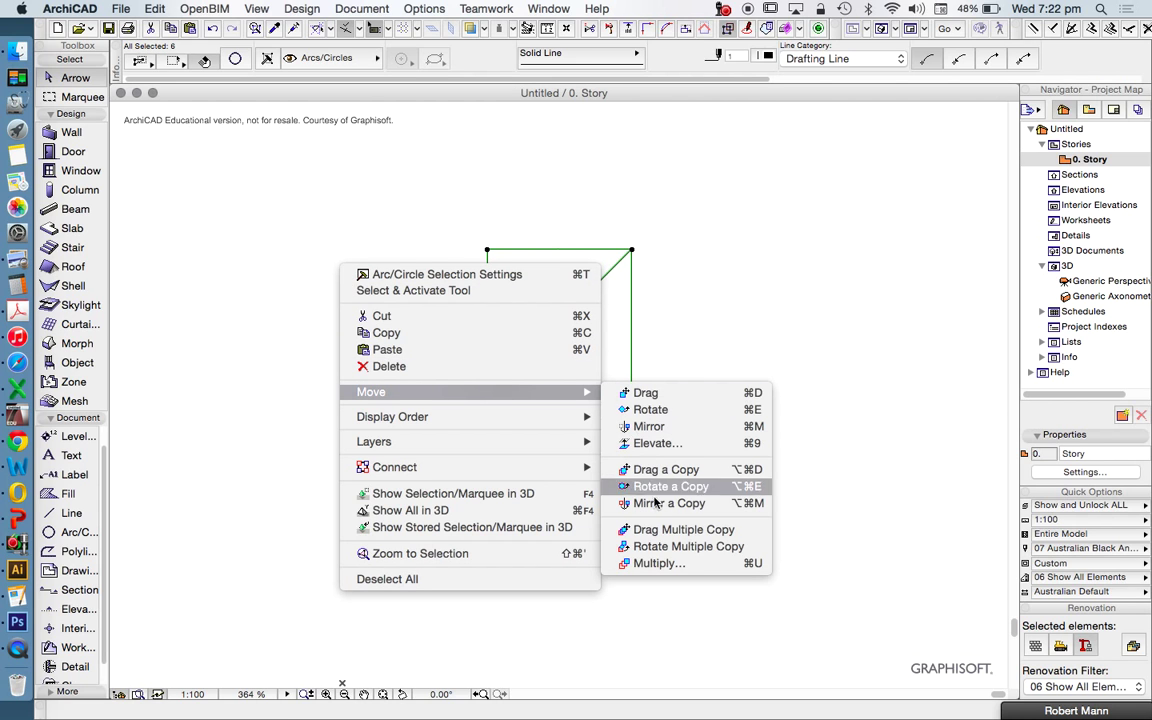
click(673, 470)
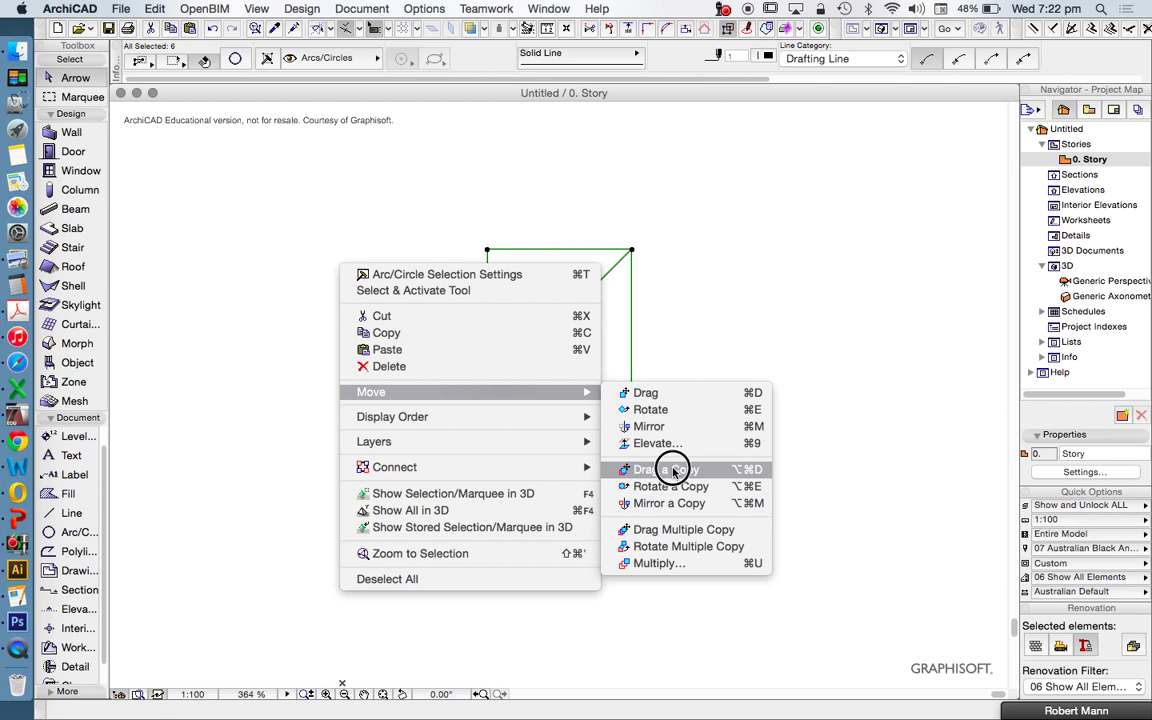
click(487, 393)
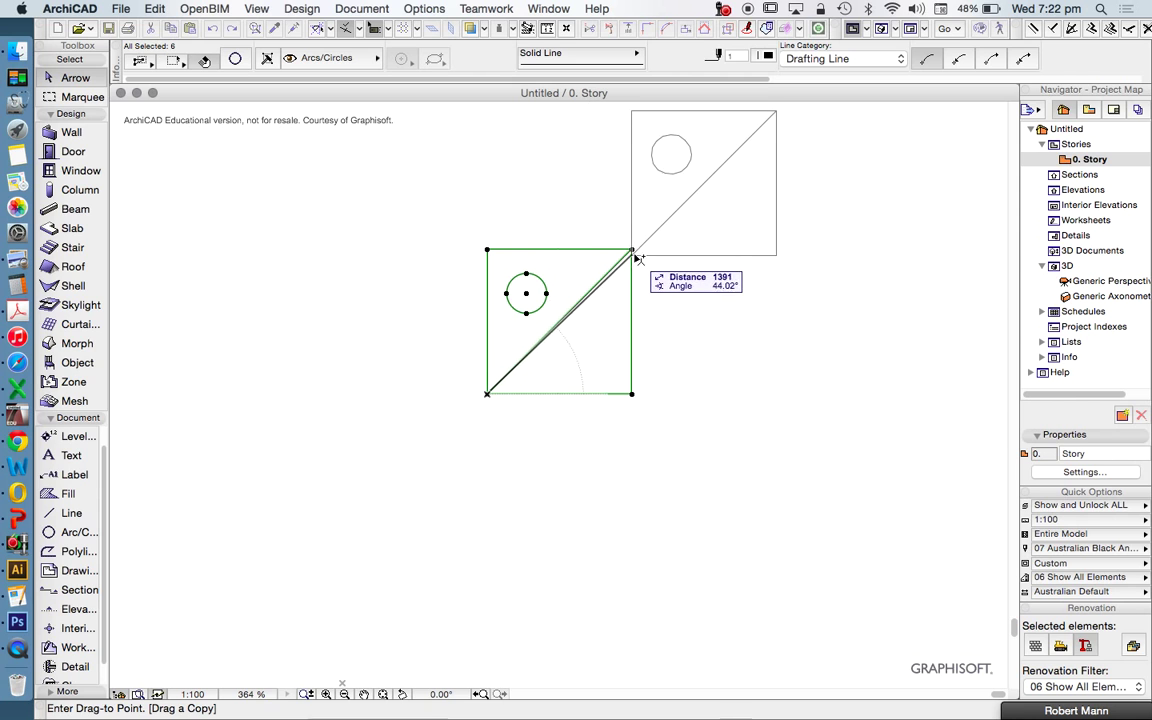
click(636, 257)
Step: Select both square figures and rotate a copy 90° clockwise about the lower square's lower-left corner
scroll(636, 257, down, 3)
click(535, 239)
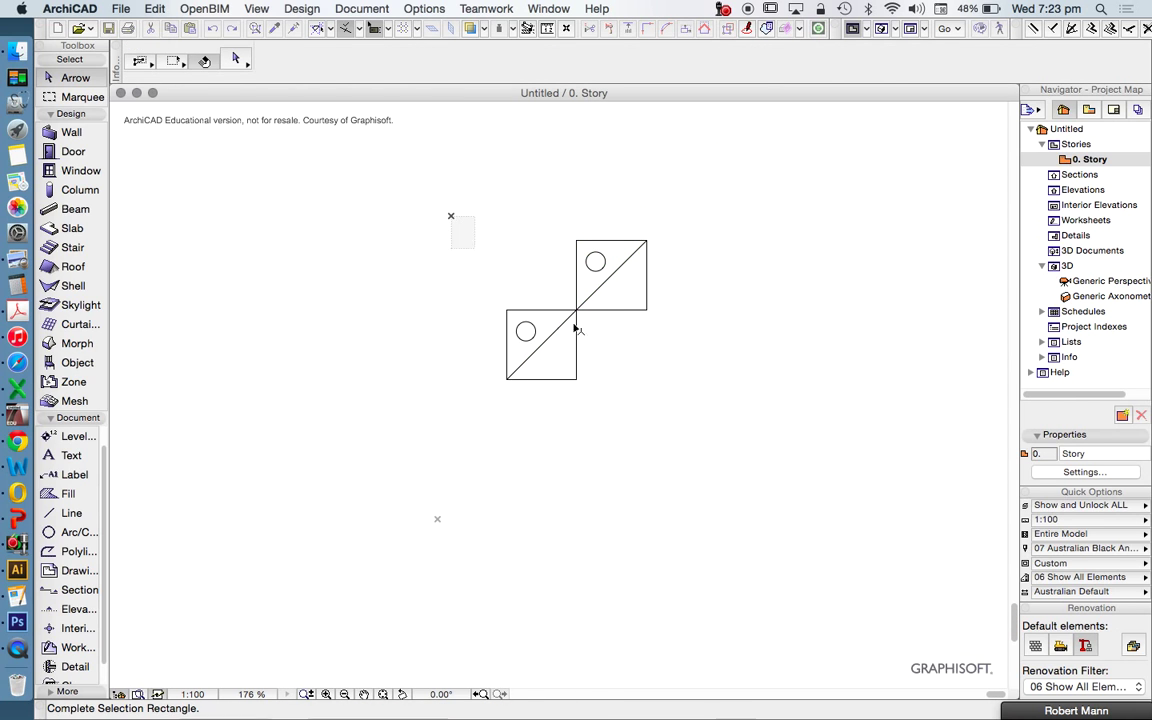
click(548, 327)
right_click(536, 266)
mouse_move(607, 394)
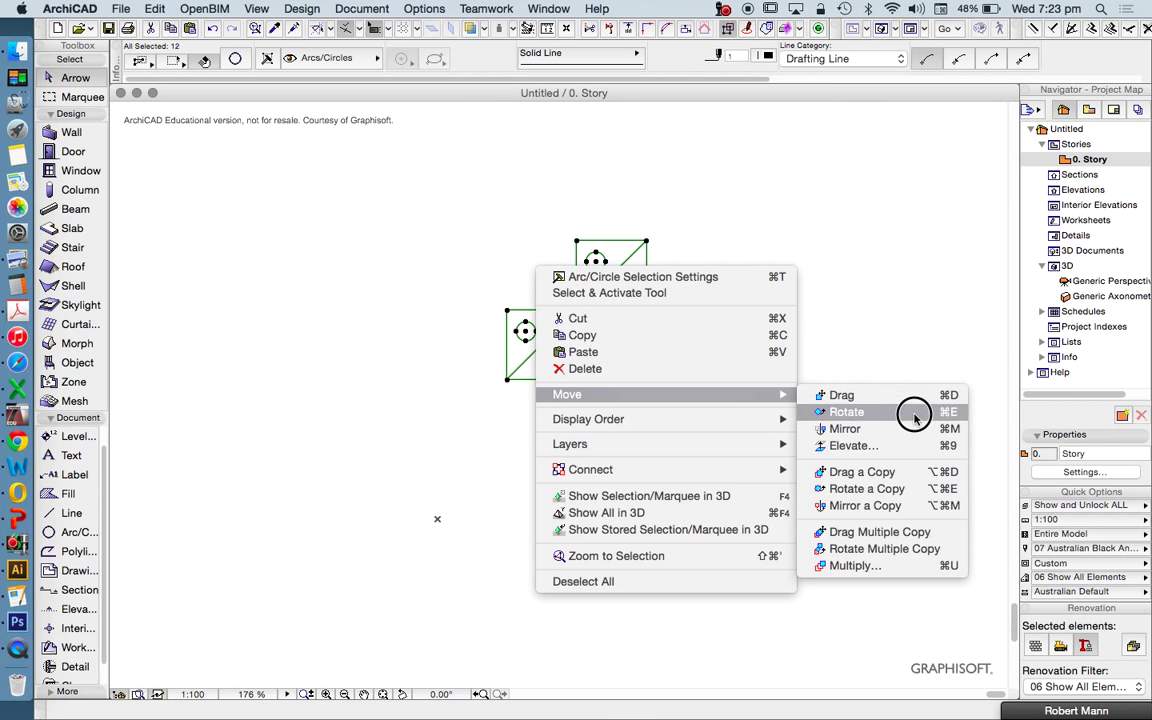
click(866, 488)
click(507, 380)
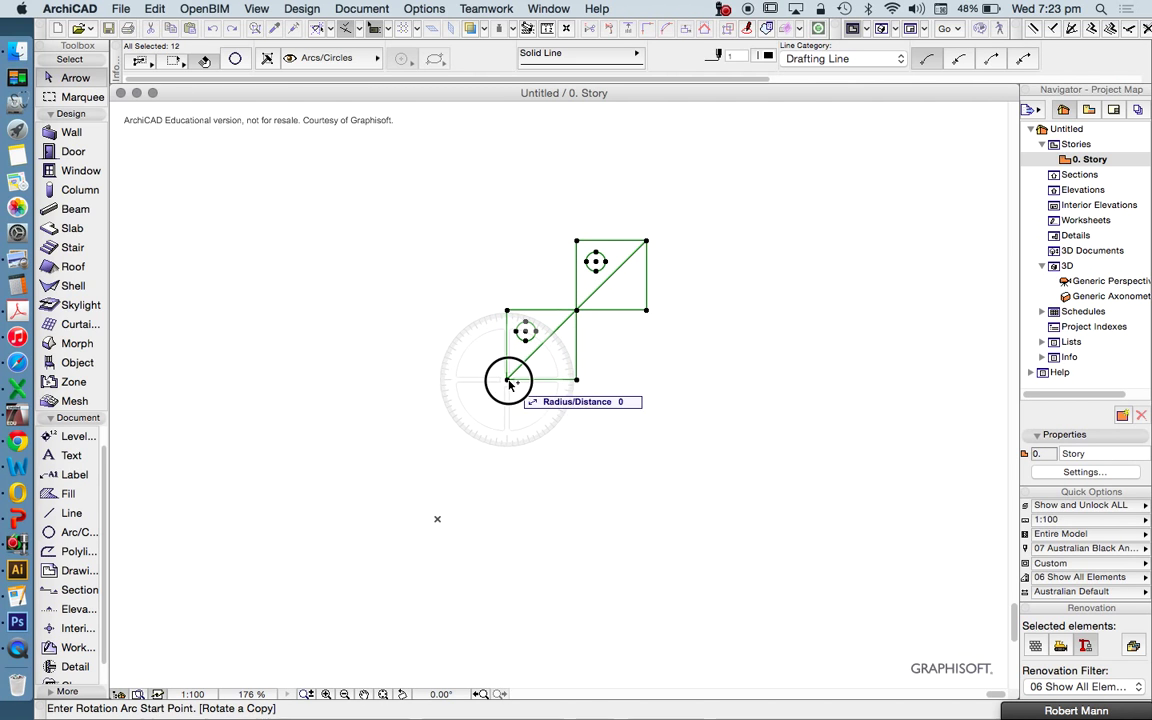
click(663, 380)
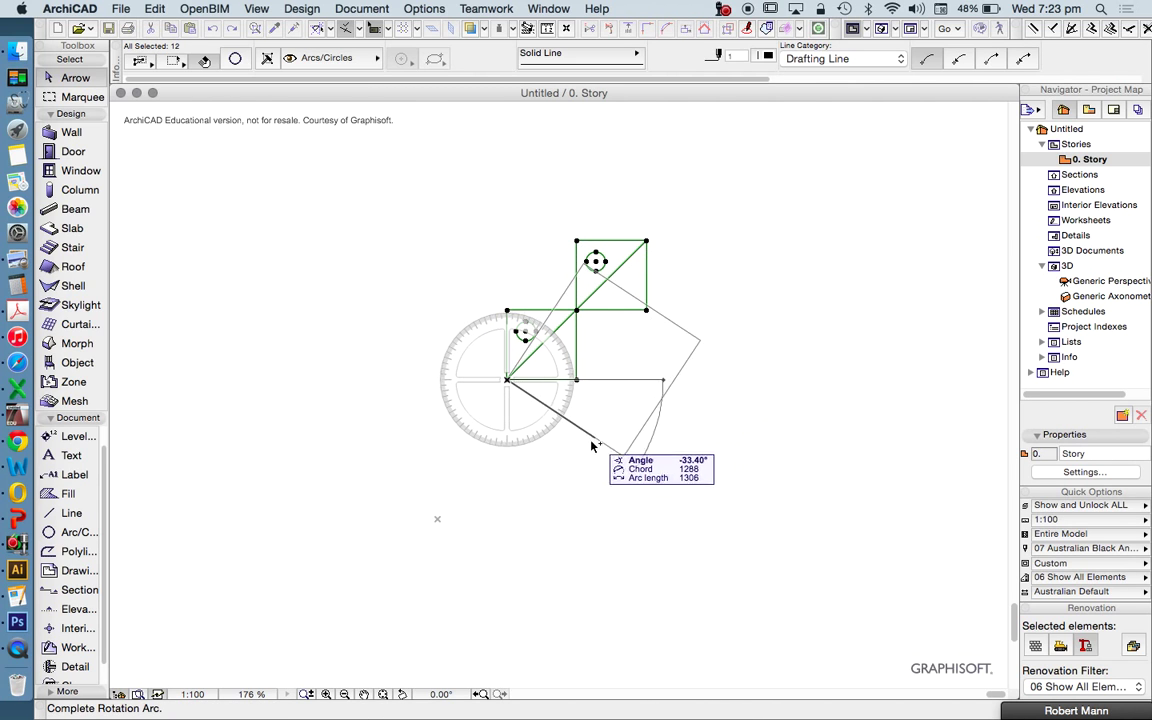
click(540, 451)
key(Escape)
Step: Select all four square figures, mirror a copy across the vertical axis along the two middle squares' left edge, and clear the selection
drag(406, 182, 704, 599)
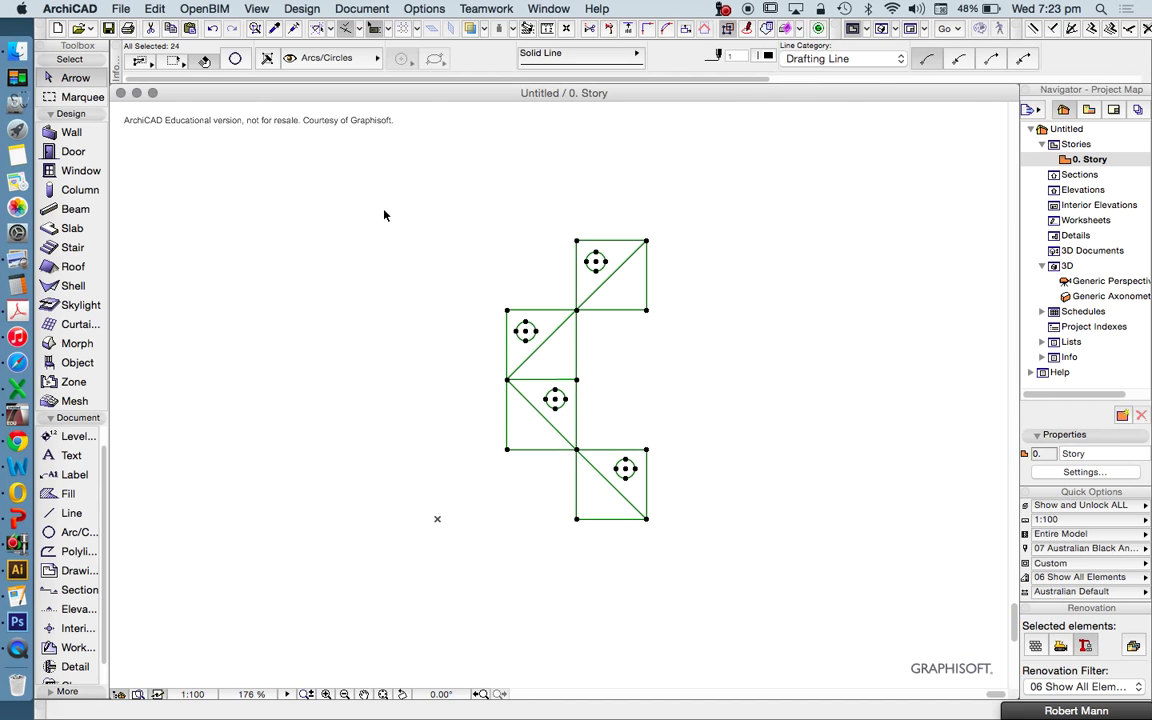
right_click(398, 239)
mouse_move(540, 355)
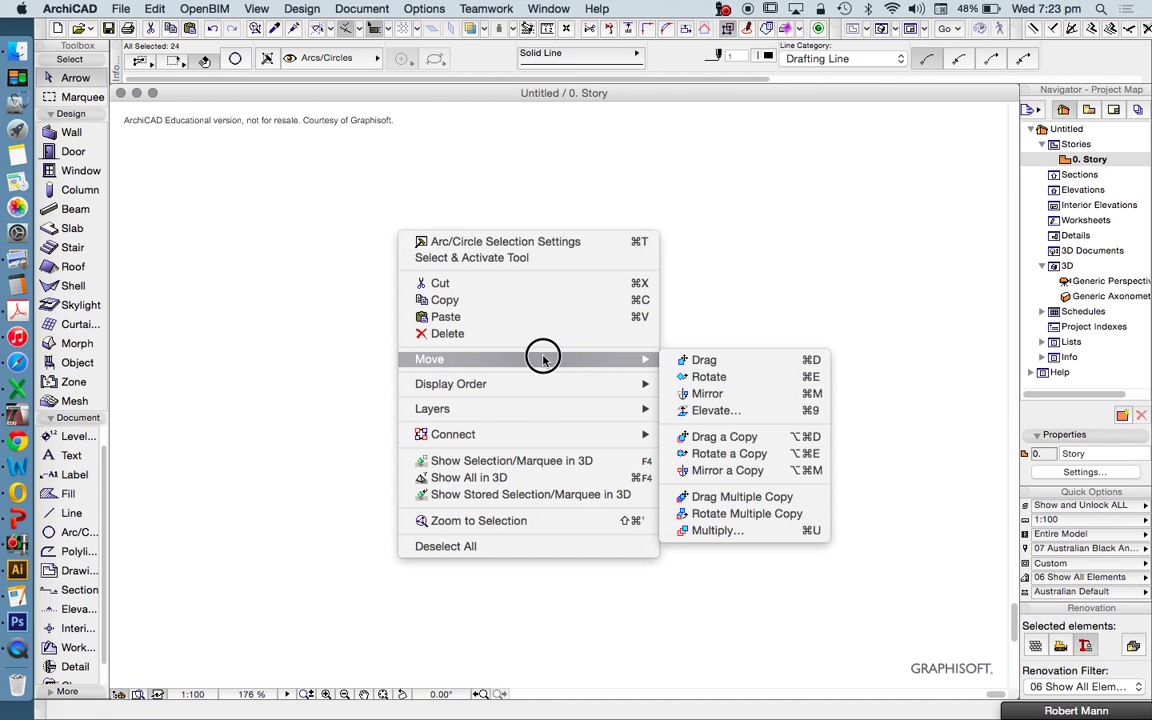
click(758, 473)
click(507, 310)
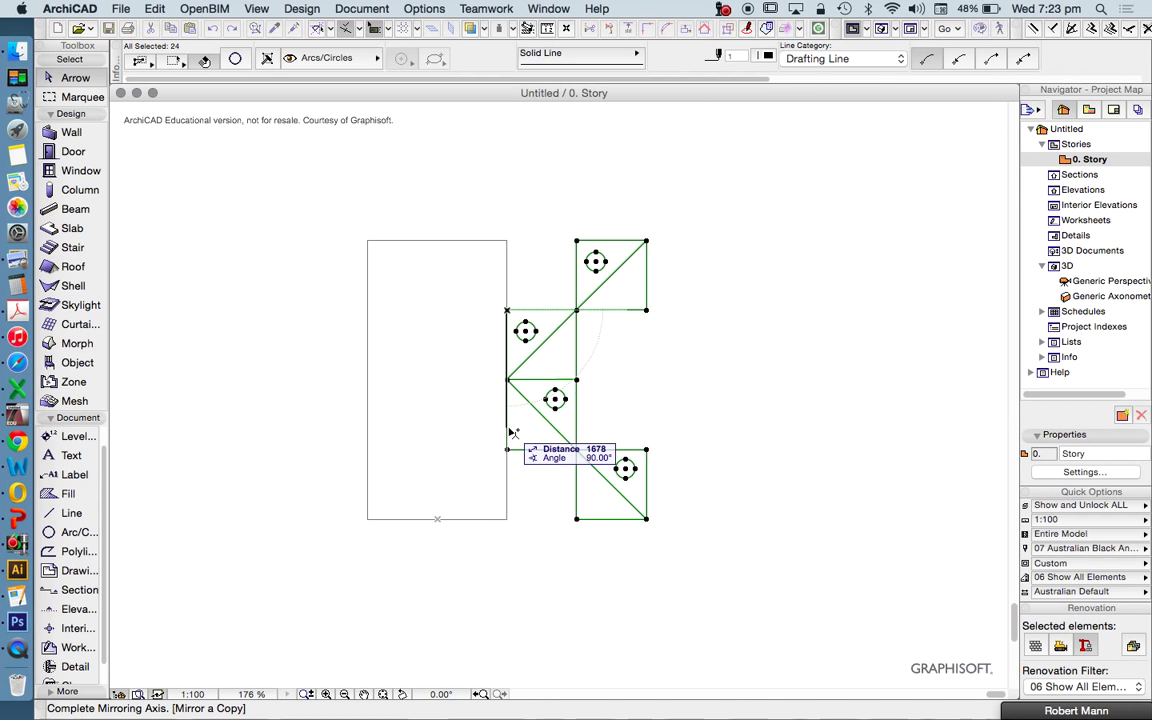
click(547, 532)
key(Escape)
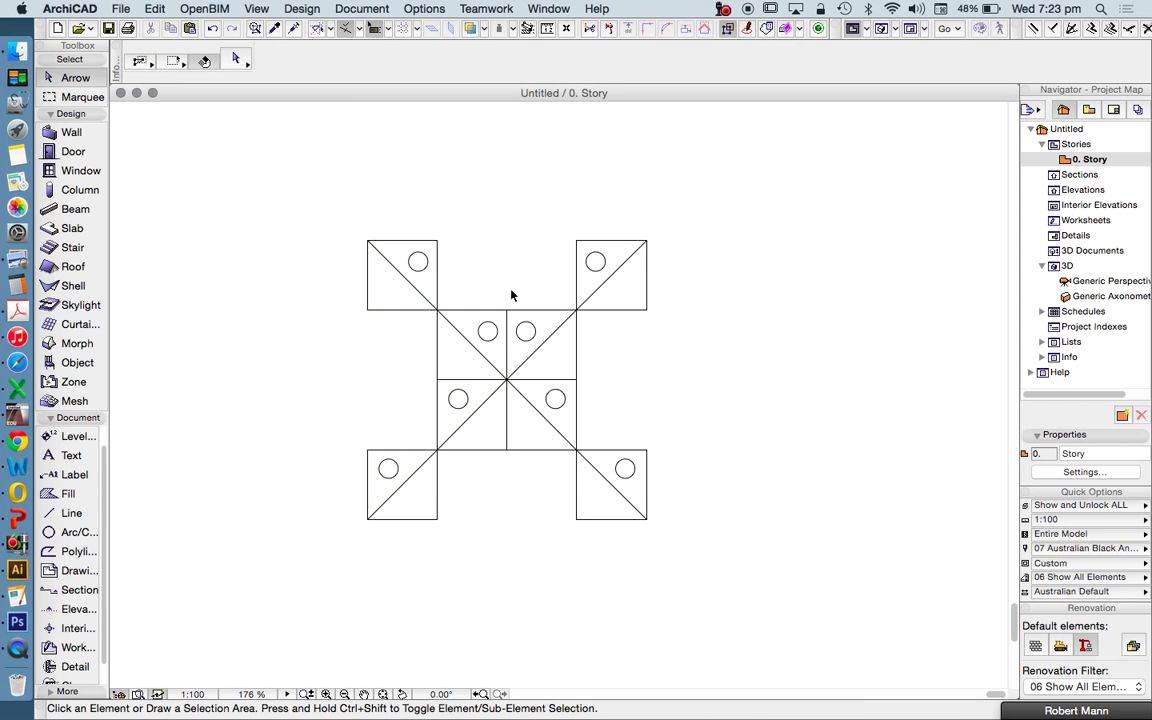
Step: Select the whole X-shaped figure and start the Multiply command on it
scroll(849, 327, down, 3)
mouse_move(700, 498)
mouse_down()
mouse_move(375, 272)
mouse_move(284, 152)
mouse_up()
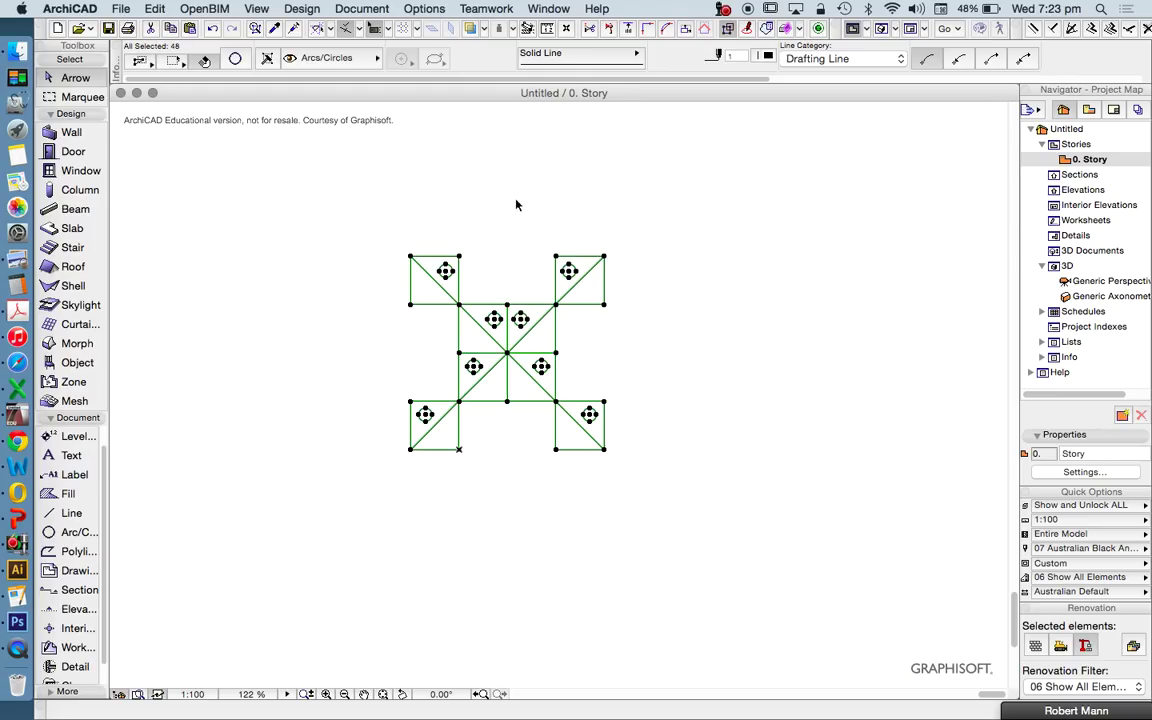
right_click(545, 203)
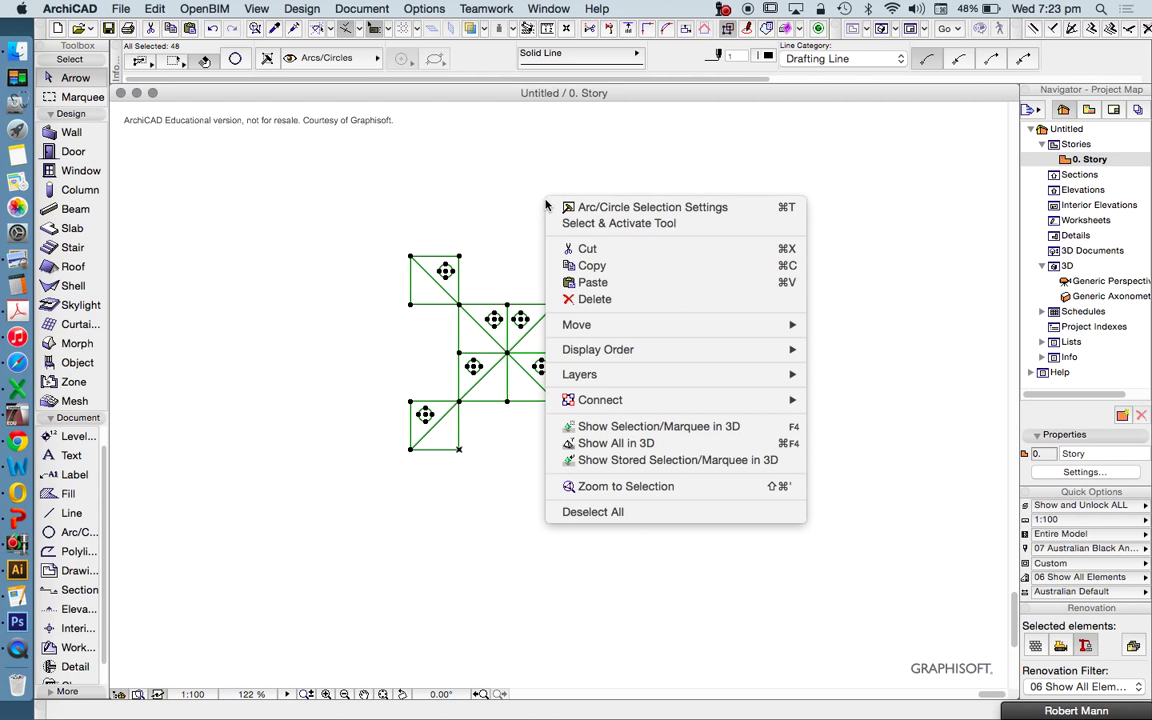
mouse_move(617, 330)
click(896, 500)
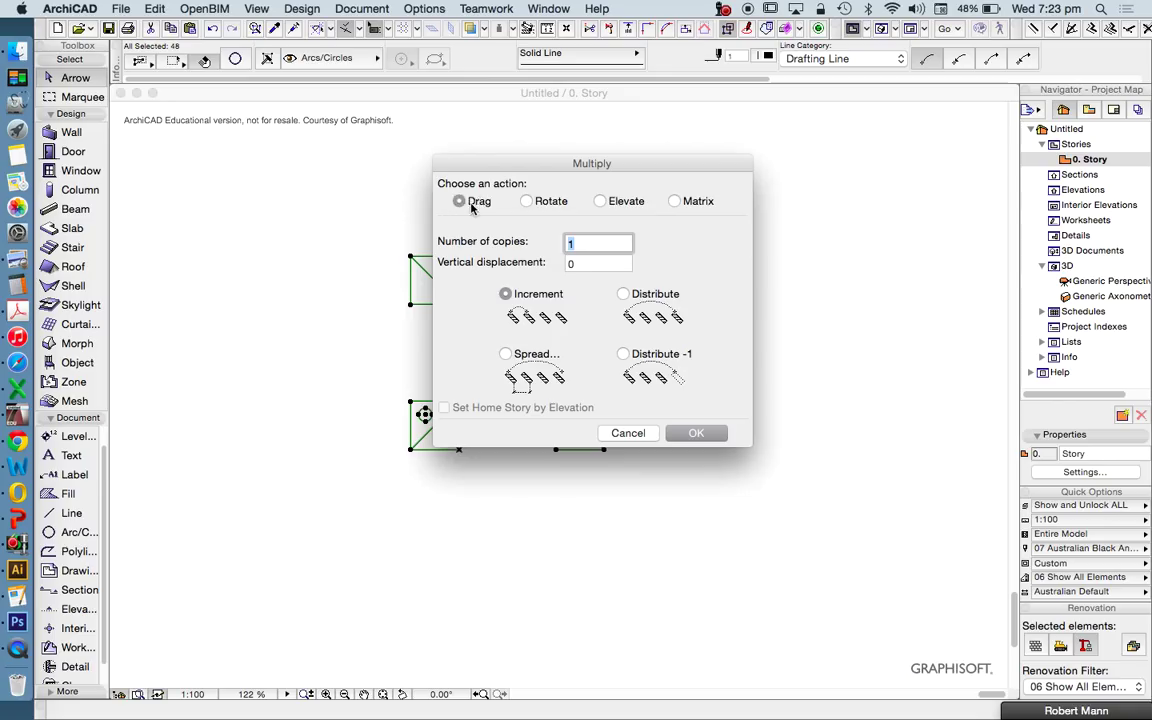
Step: Look through the Rotate, Elevate and Matrix actions available for multiplying the figure
click(531, 204)
click(600, 202)
click(675, 201)
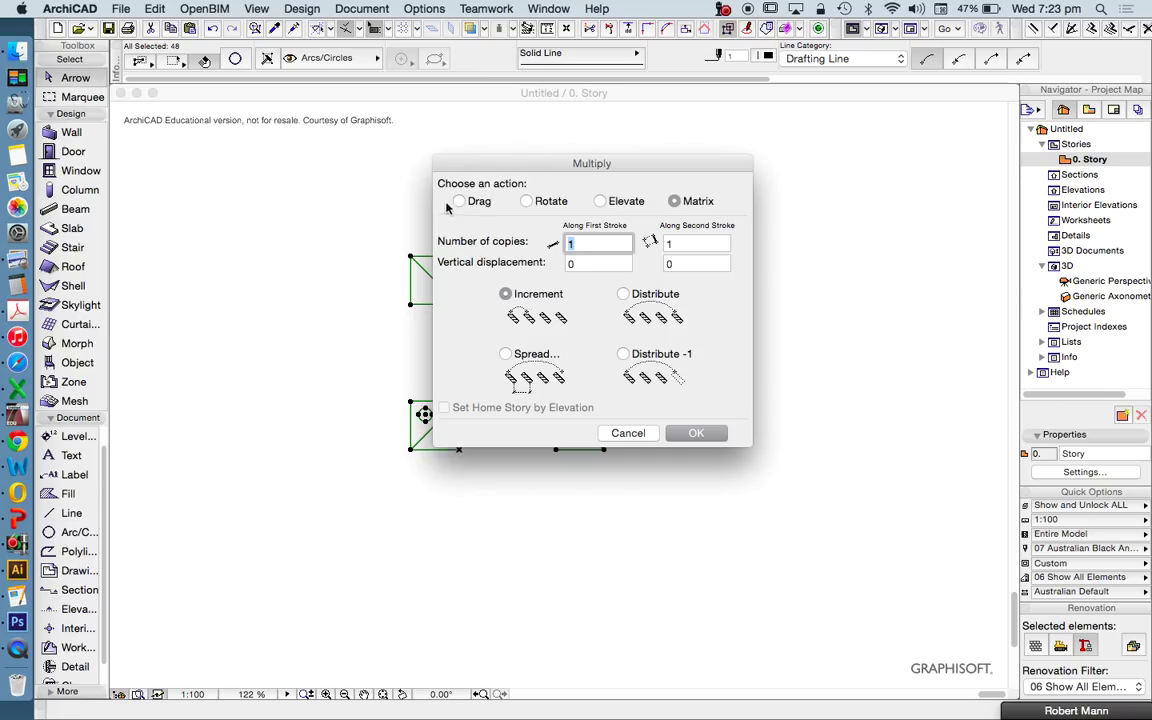
click(528, 201)
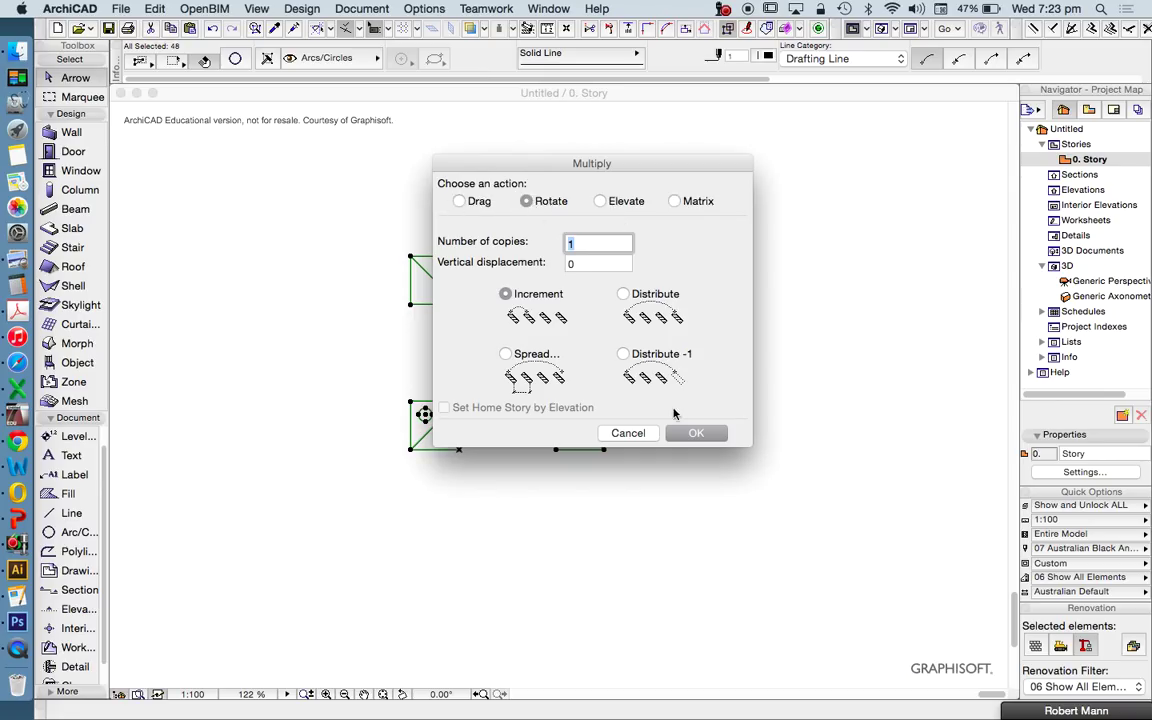
Step: Configure Multiply to use the Drag action with 10 copies and the Increment method, and accept the settings
click(460, 201)
click(506, 355)
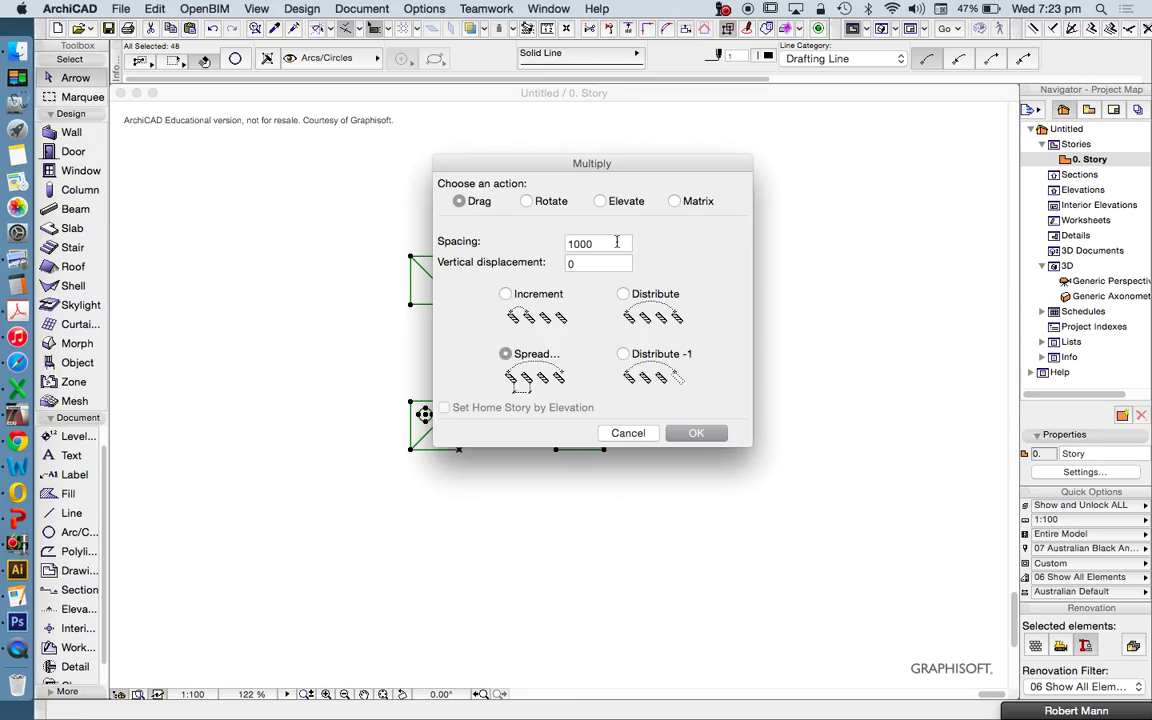
click(506, 295)
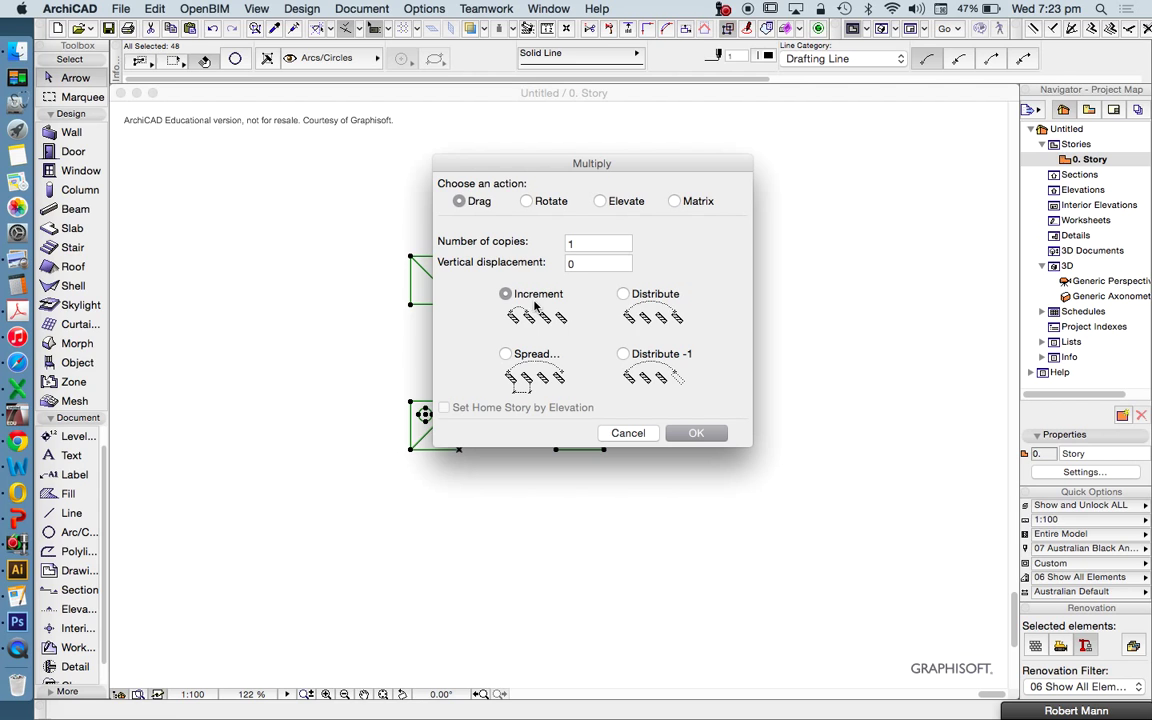
double_click(590, 248)
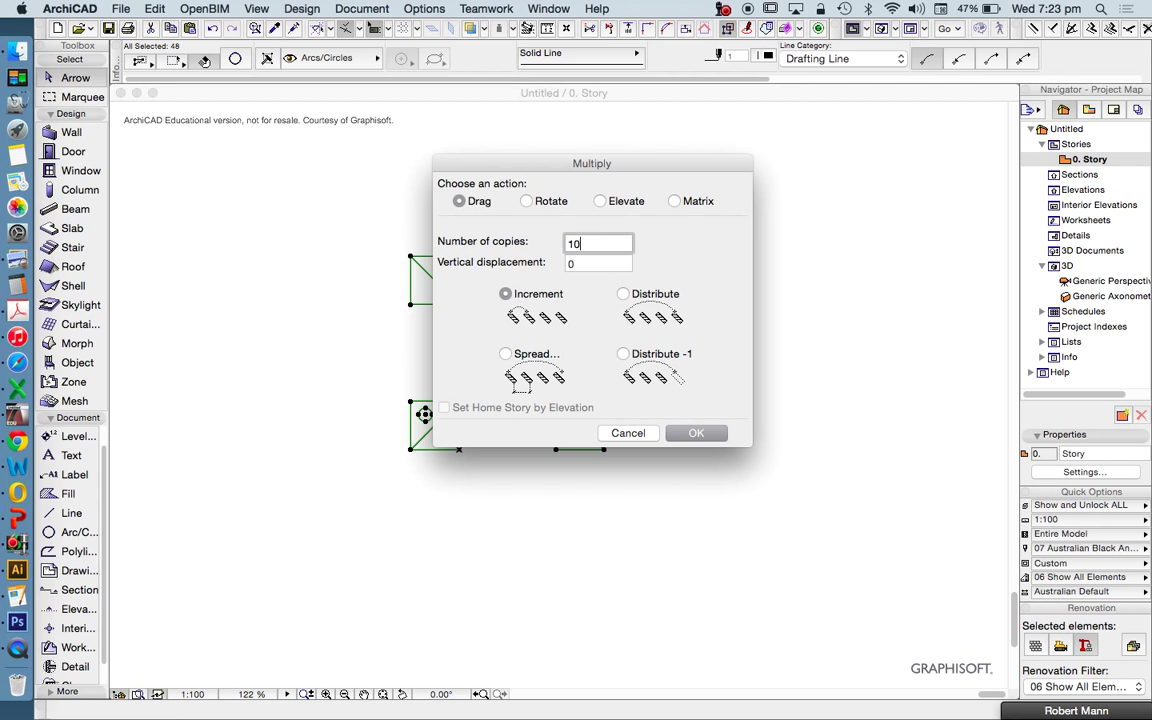
click(680, 432)
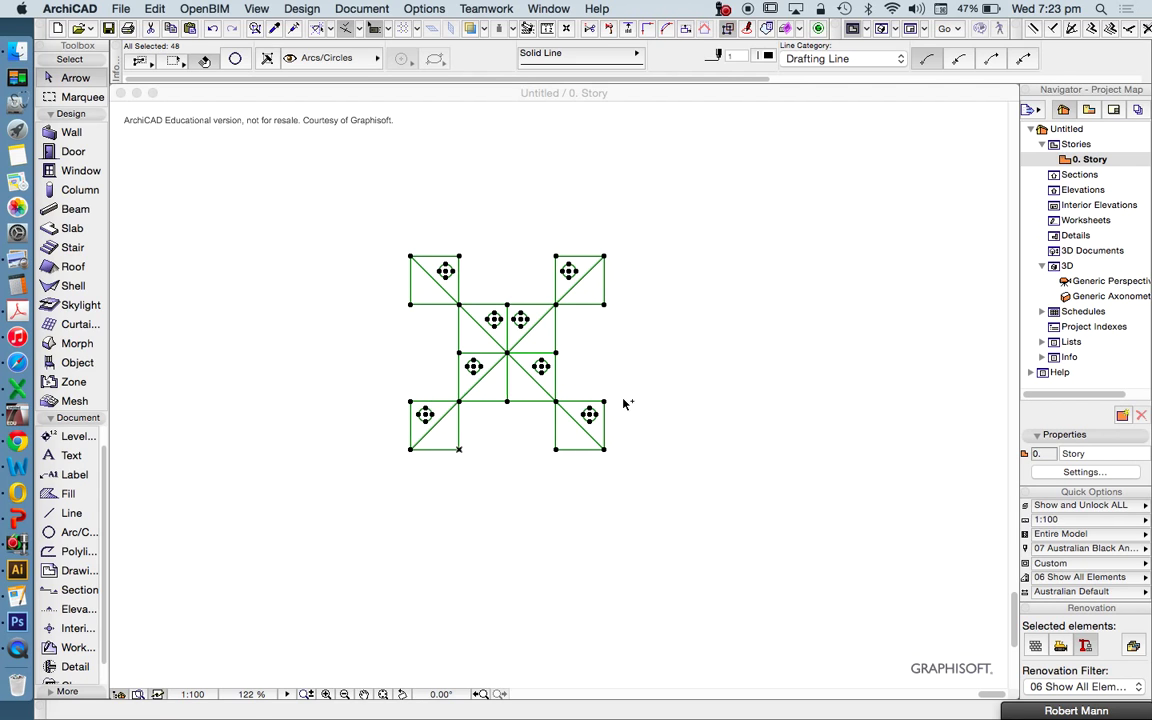
Step: Place the copies in a horizontal row to the right at increments of 5000 from the figure's upper-left corner, and clear the selection
click(412, 258)
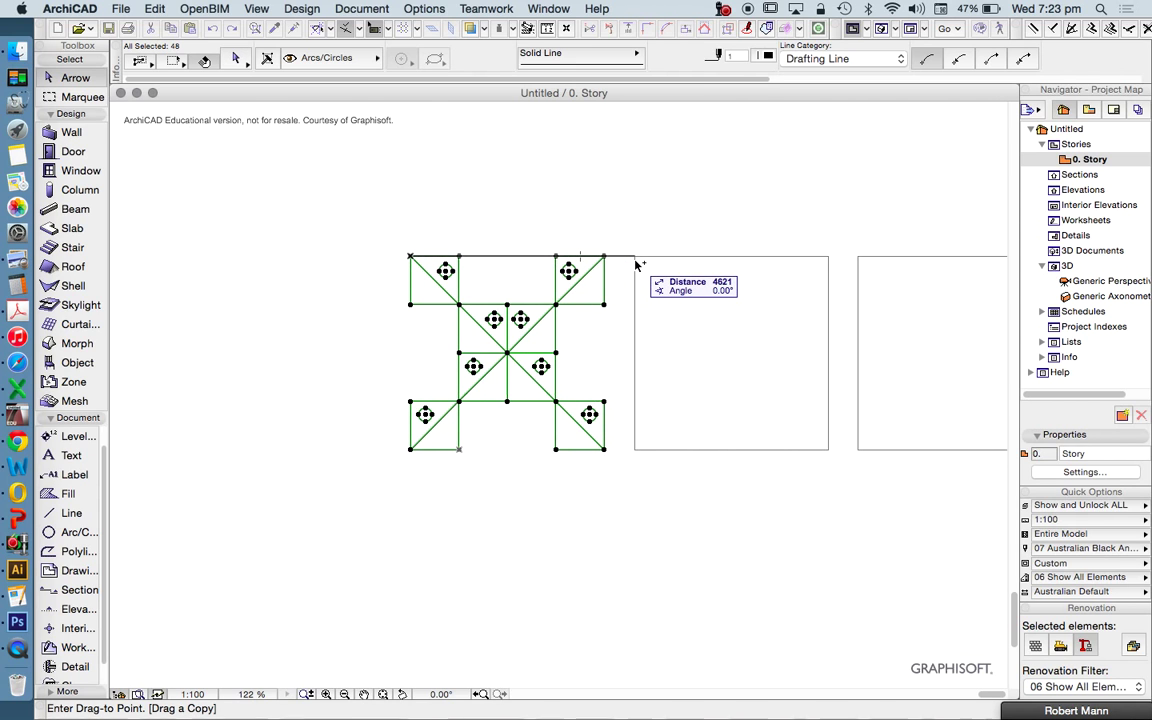
text(5)
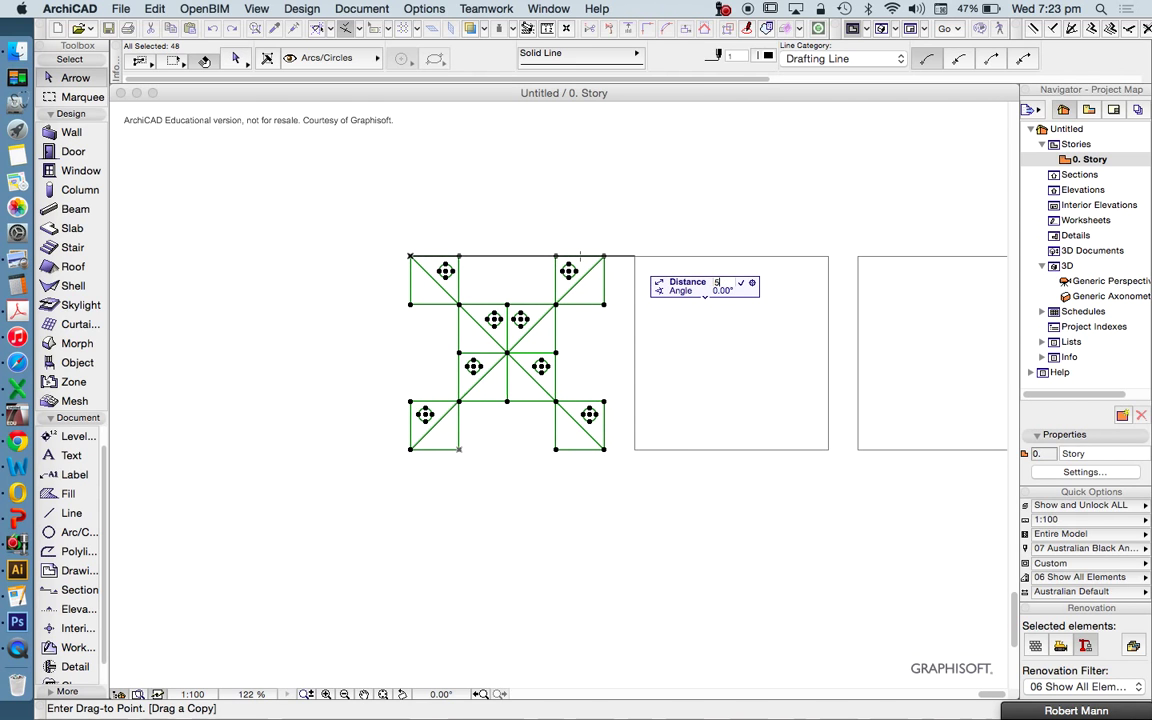
text(000)
key(Return)
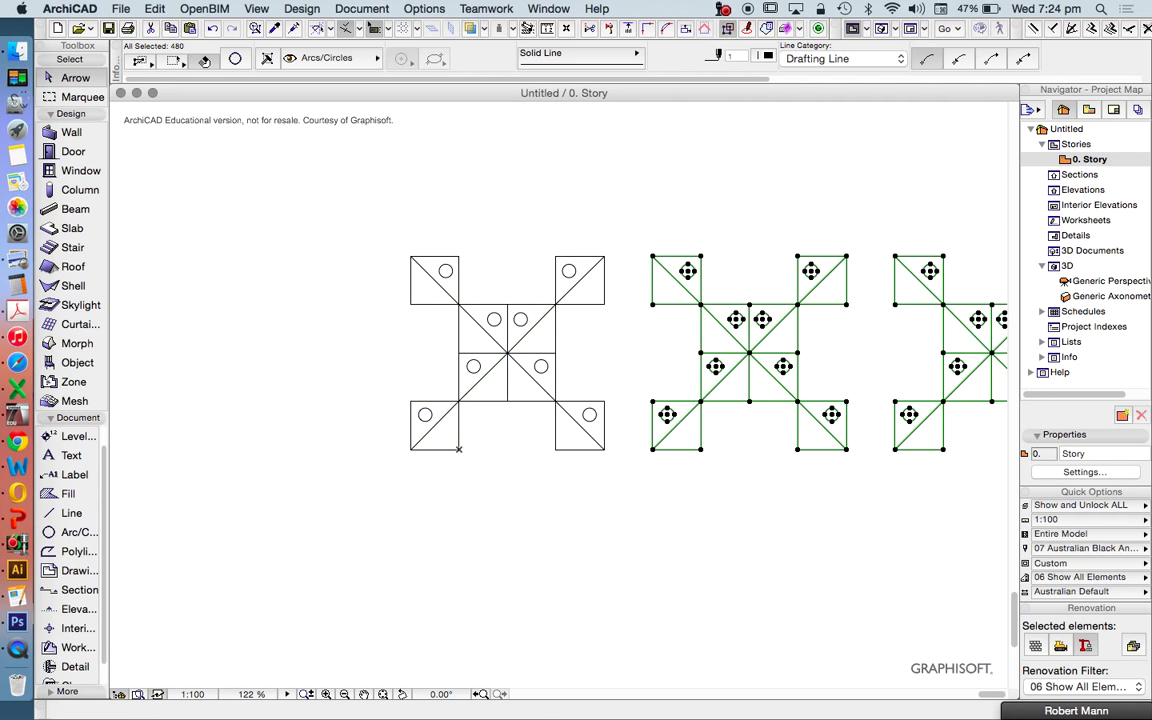
scroll(362, 273, down, 10)
key(Escape)
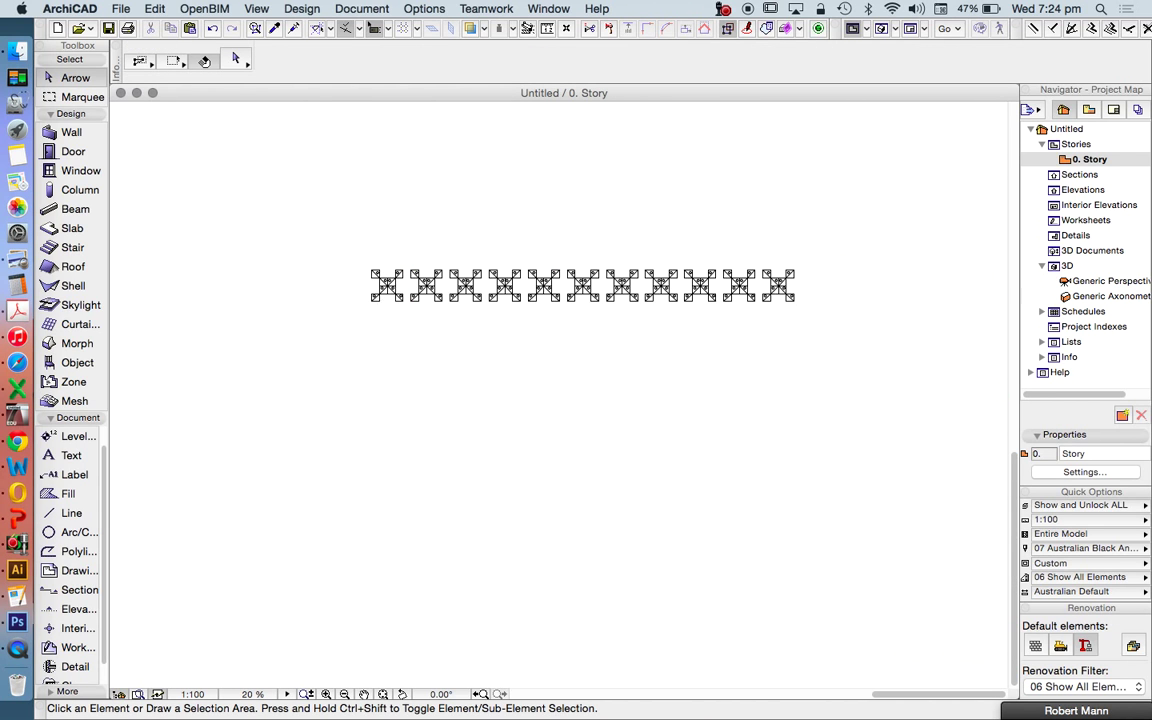
Step: Select the entire row of multiplied figures and delete it, leaving the floor plan empty
scroll(772, 297, up, 2)
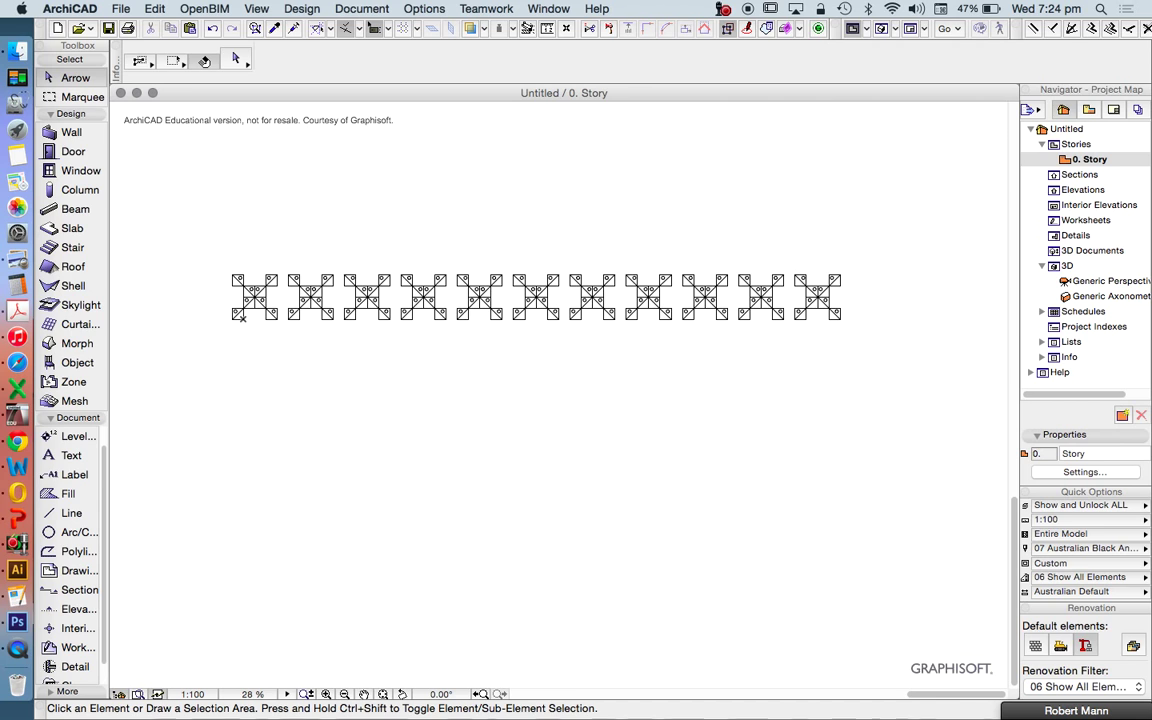
click(910, 375)
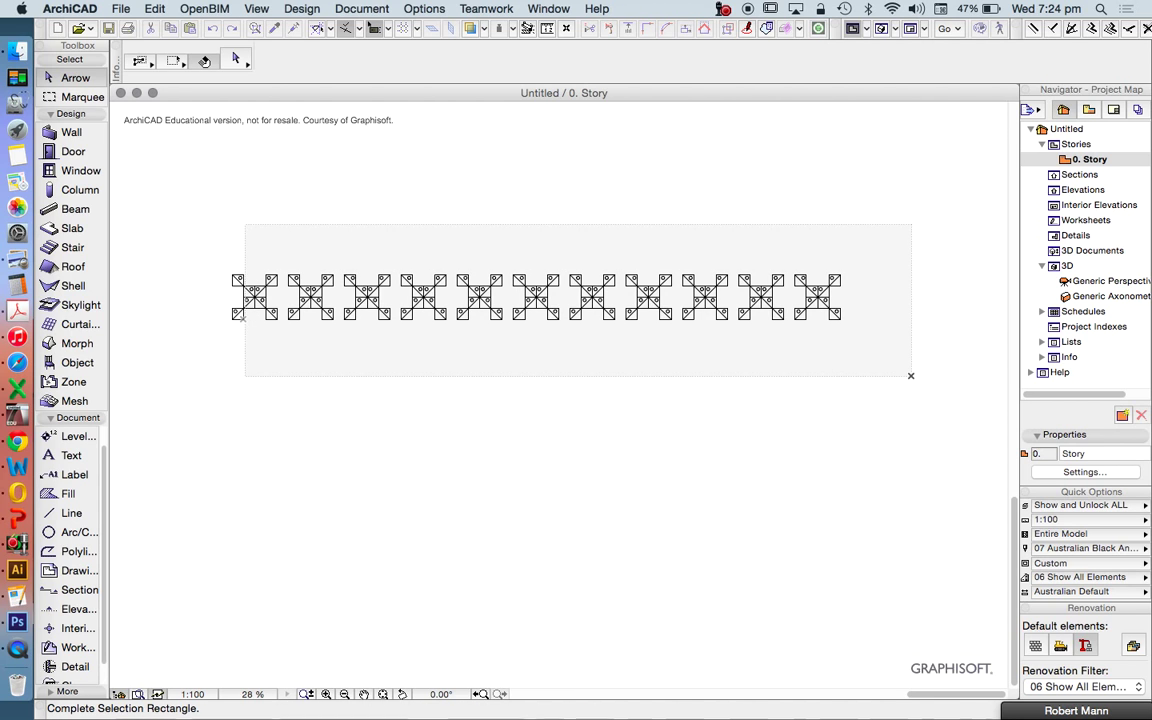
click(199, 227)
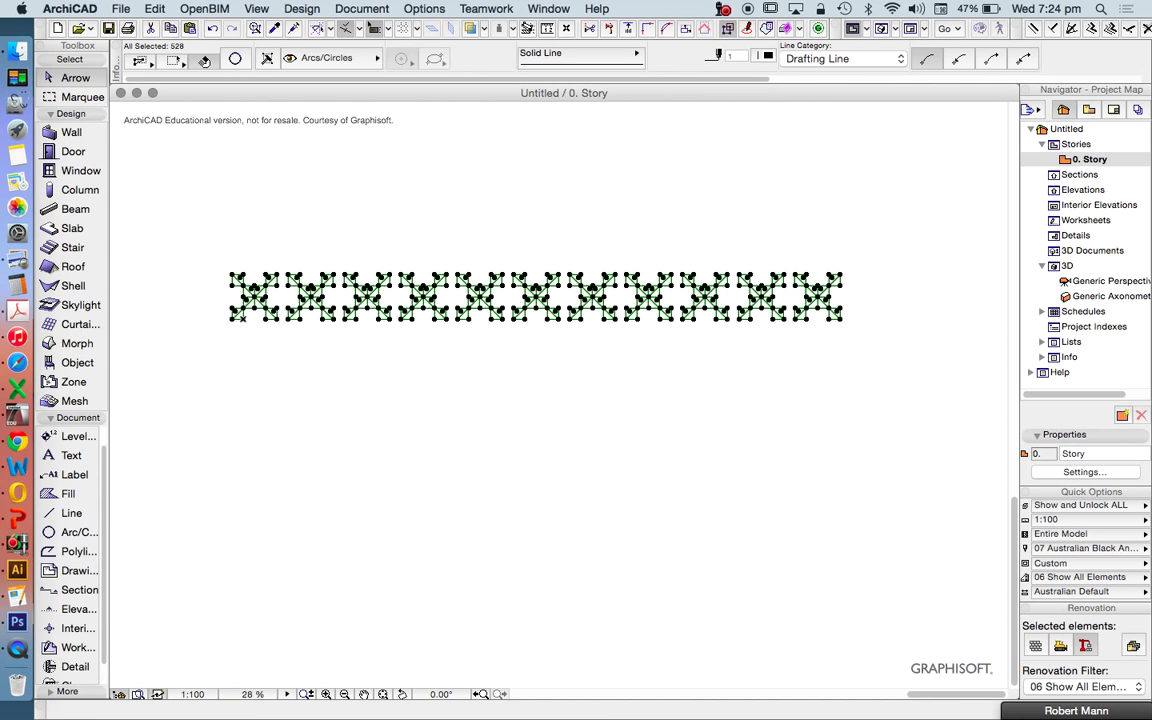
key(Delete)
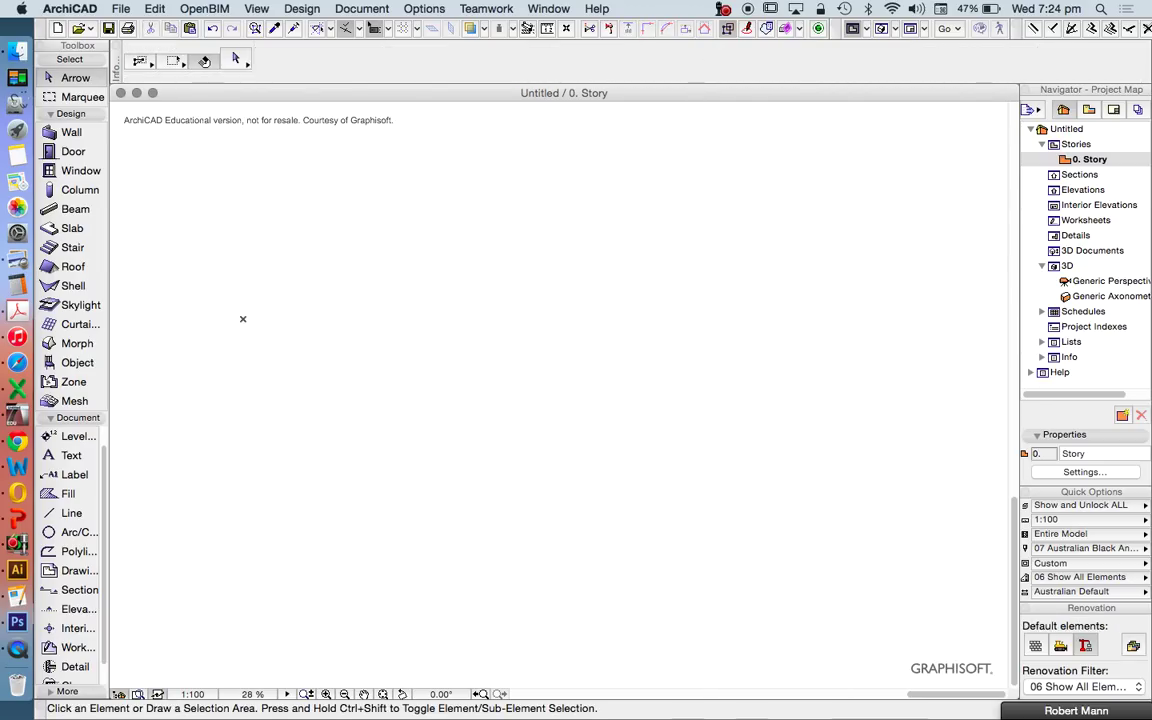
scroll(443, 378, up, 2)
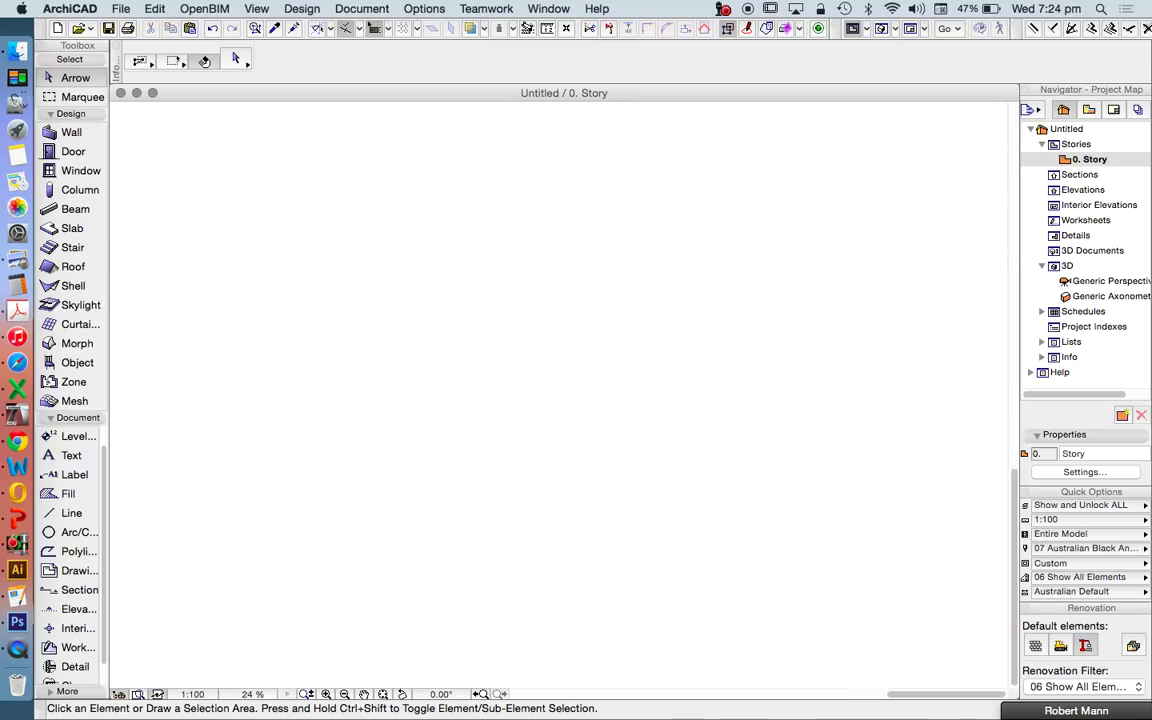